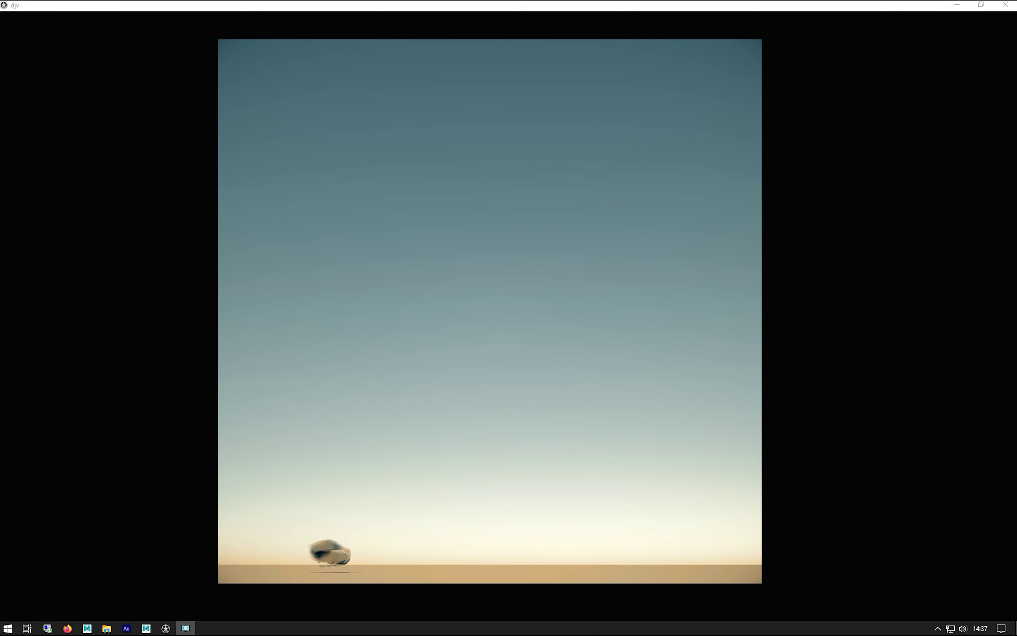
# Step: Play the bg_smoke_01_v05_2048 image sequence from its first frame and stop it at frame 90
pyautogui.moveTo(242, 533)
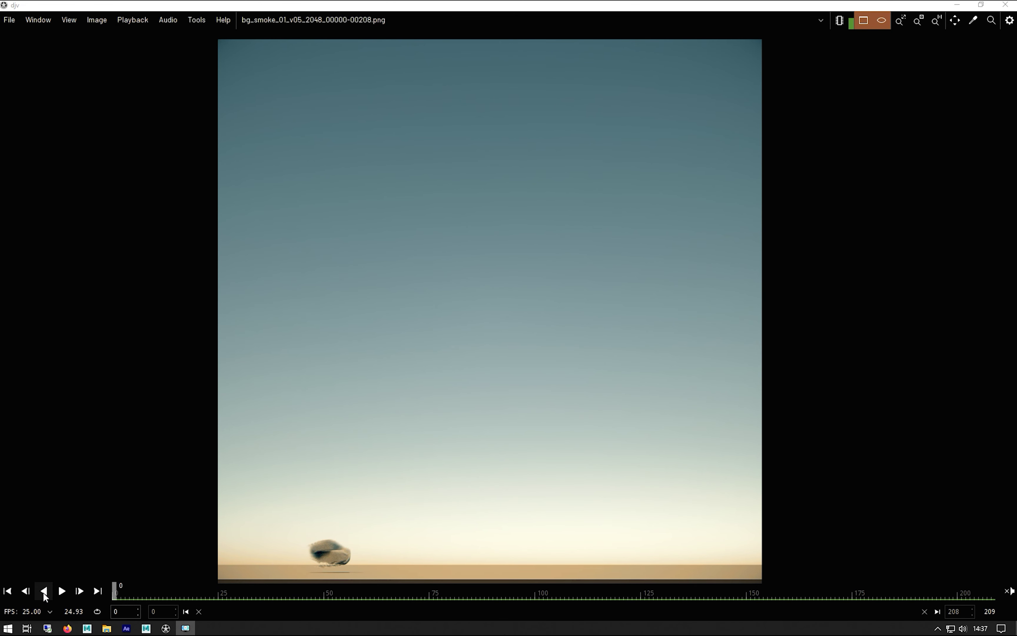
pyautogui.click(59, 592)
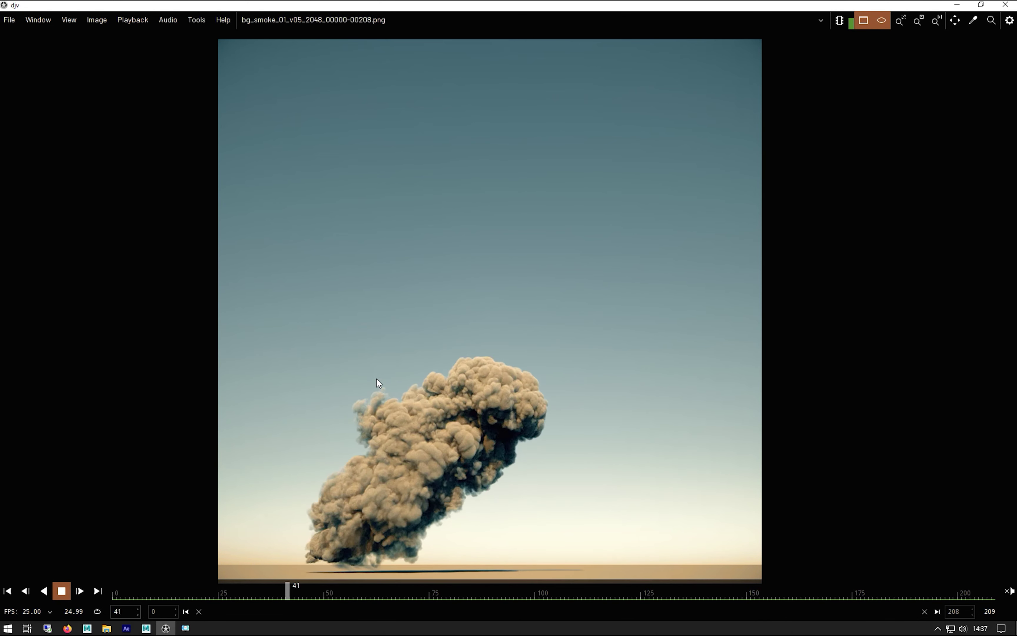
pyautogui.click(61, 591)
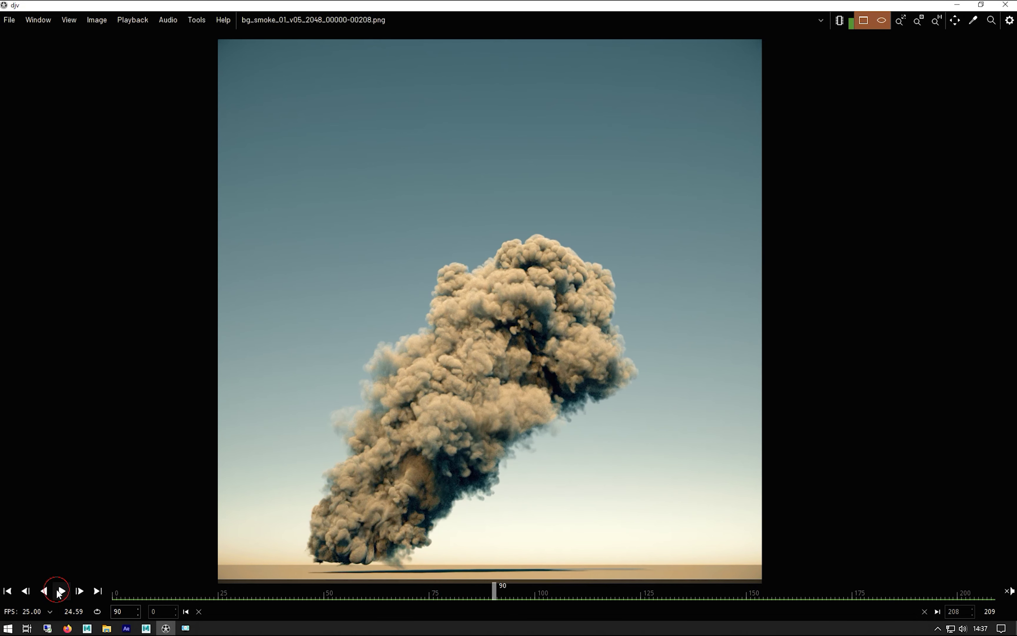
pyautogui.click(386, 5)
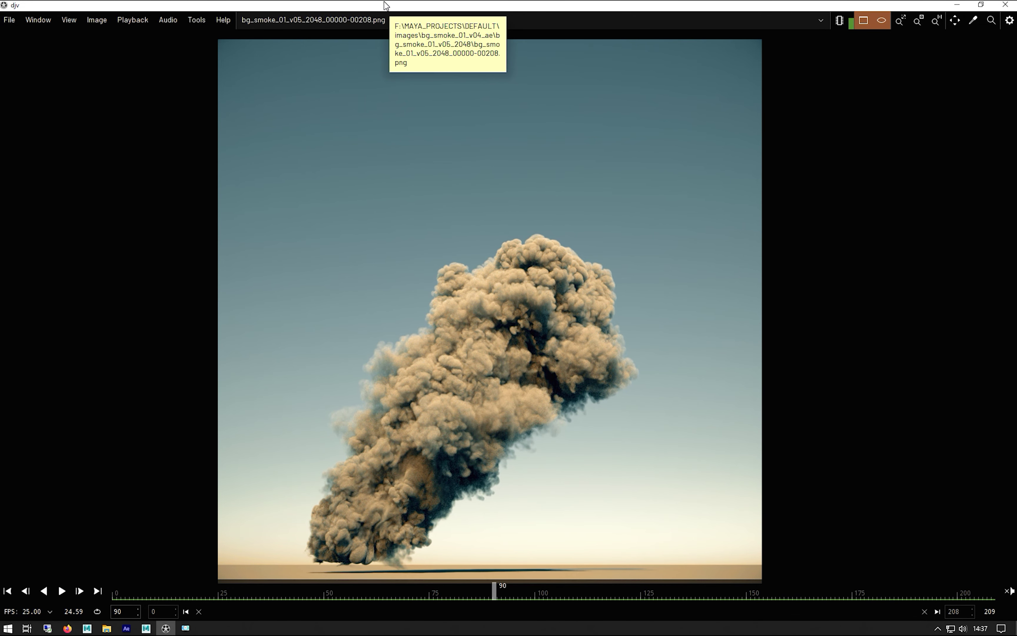
# Step: Switch to Maya, rewind the scene to frame 1 and change the viewport to the persp camera
pyautogui.moveTo(386, 5); pyautogui.dragTo(1016, 122)
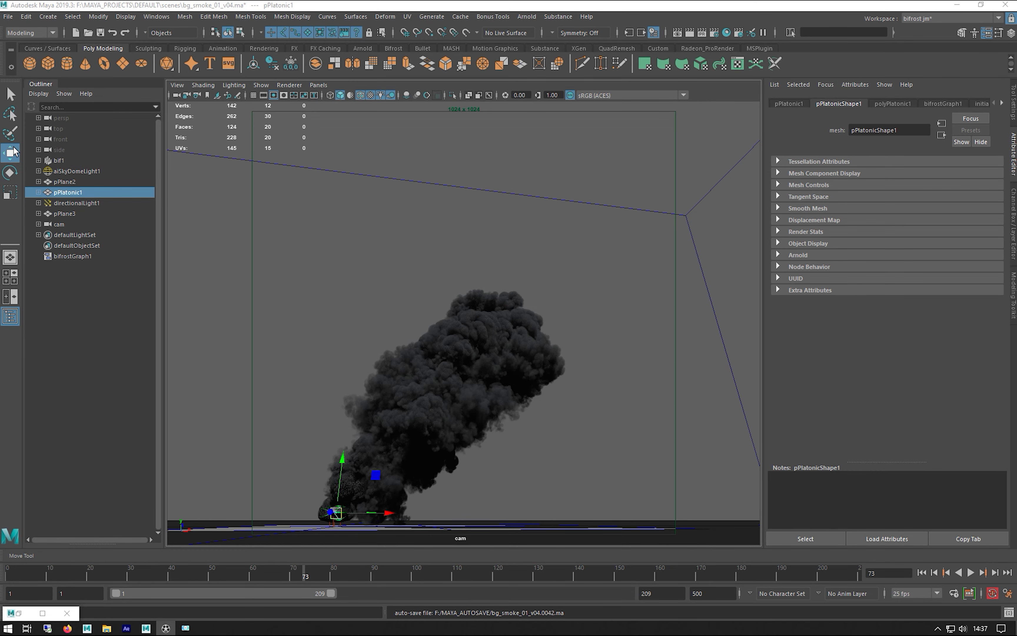
pyautogui.click(921, 572)
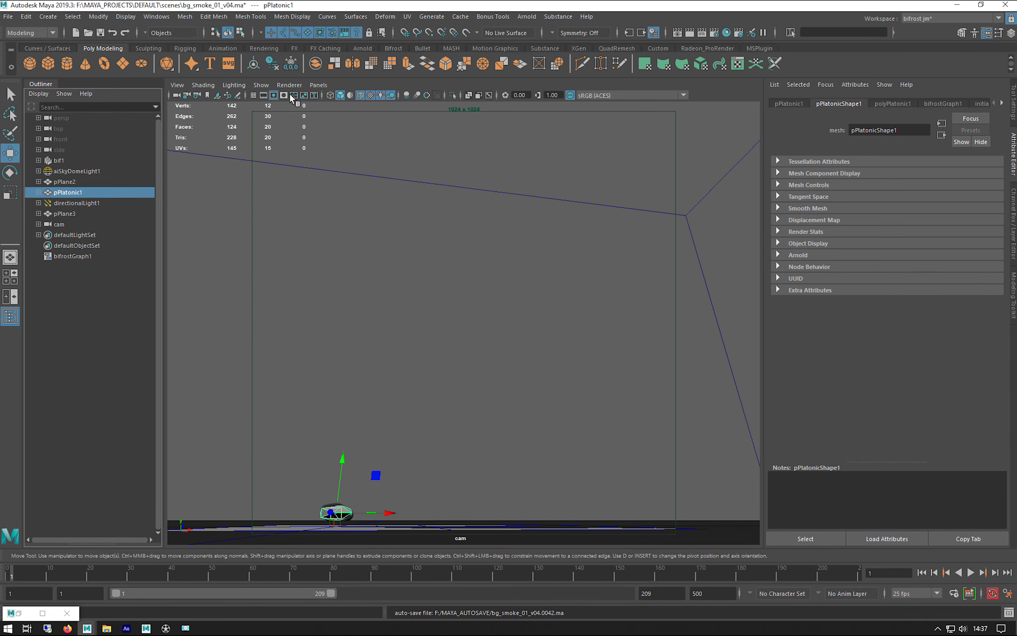
pyautogui.click(319, 84)
pyautogui.moveTo(341, 99)
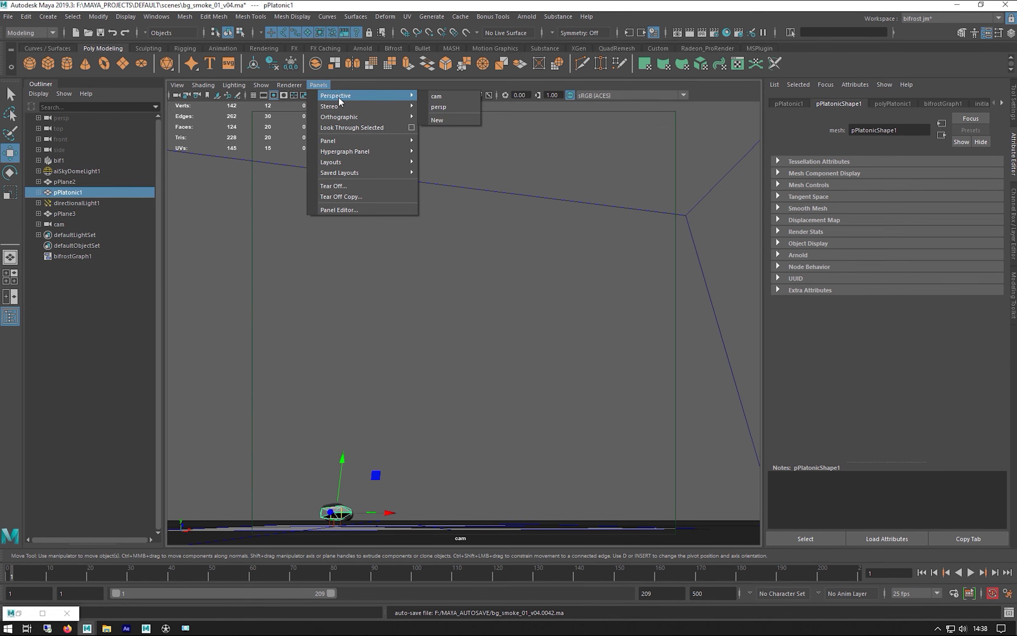
pyautogui.click(438, 107)
# Step: Examine the pPlatonic1 emitter mesh from several angles in the perspective view
pyautogui.keyDown('alt'); pyautogui.moveTo(336, 378); pyautogui.dragTo(462, 358); pyautogui.keyUp('alt')
pyautogui.keyDown('alt'); pyautogui.moveTo(415, 395); pyautogui.dragTo(442, 393); pyautogui.keyUp('alt')
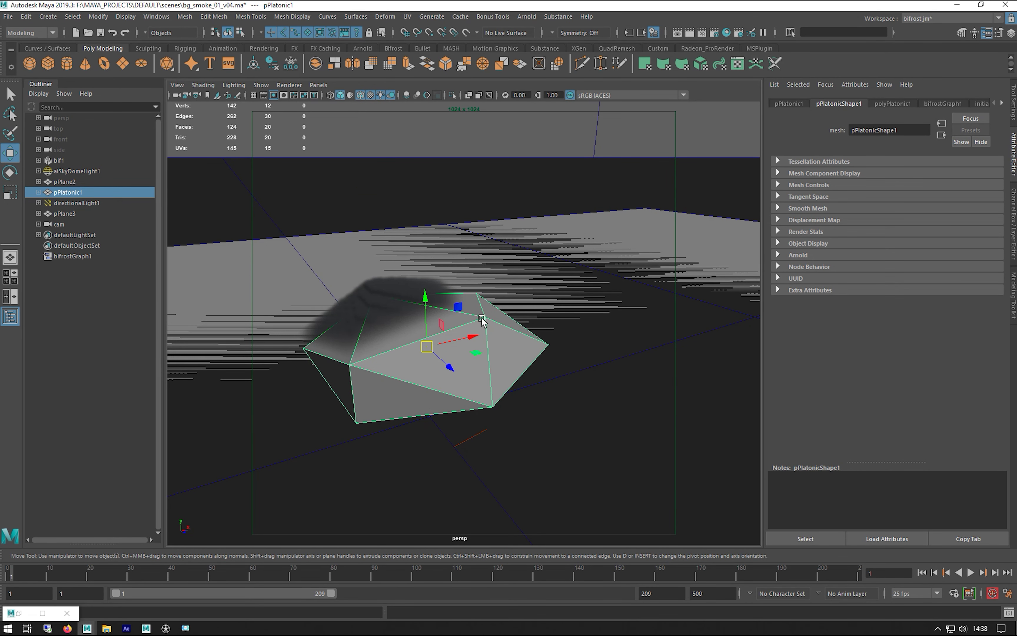
pyautogui.keyDown('alt'); pyautogui.moveTo(325, 358); pyautogui.dragTo(419, 396); pyautogui.keyUp('alt')
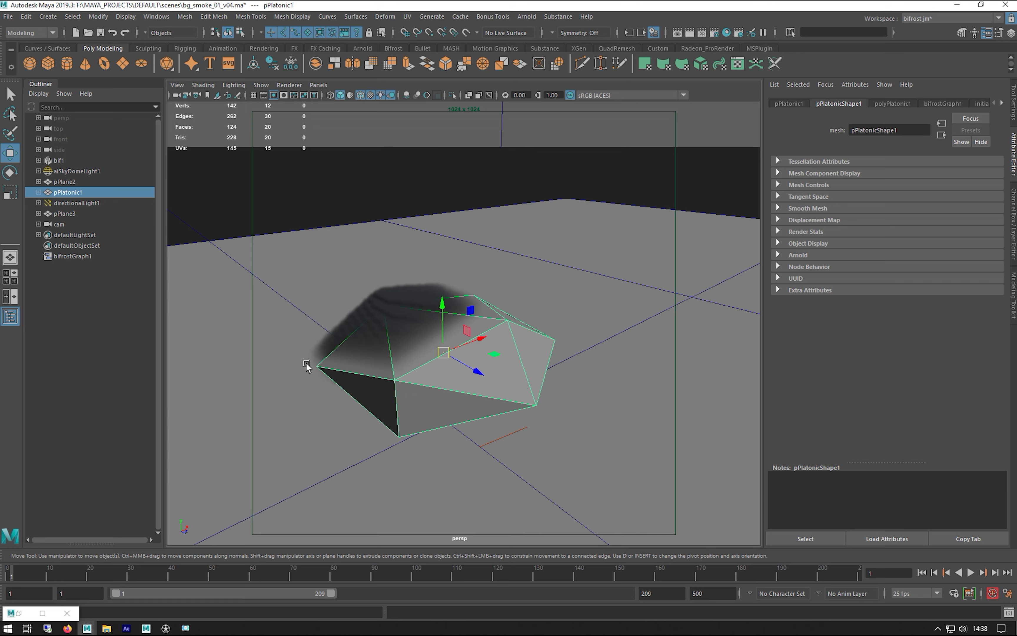
pyautogui.moveTo(420, 381)
pyautogui.keyDown('alt'); pyautogui.mouseDown()
pyautogui.moveTo(345, 385)
pyautogui.moveTo(363, 370)
pyautogui.moveTo(380, 378)
pyautogui.moveTo(370, 372)
pyautogui.mouseUp(); pyautogui.keyUp('alt')
pyautogui.keyDown('alt'); pyautogui.moveTo(321, 291); pyautogui.dragTo(314, 295); pyautogui.keyUp('alt')
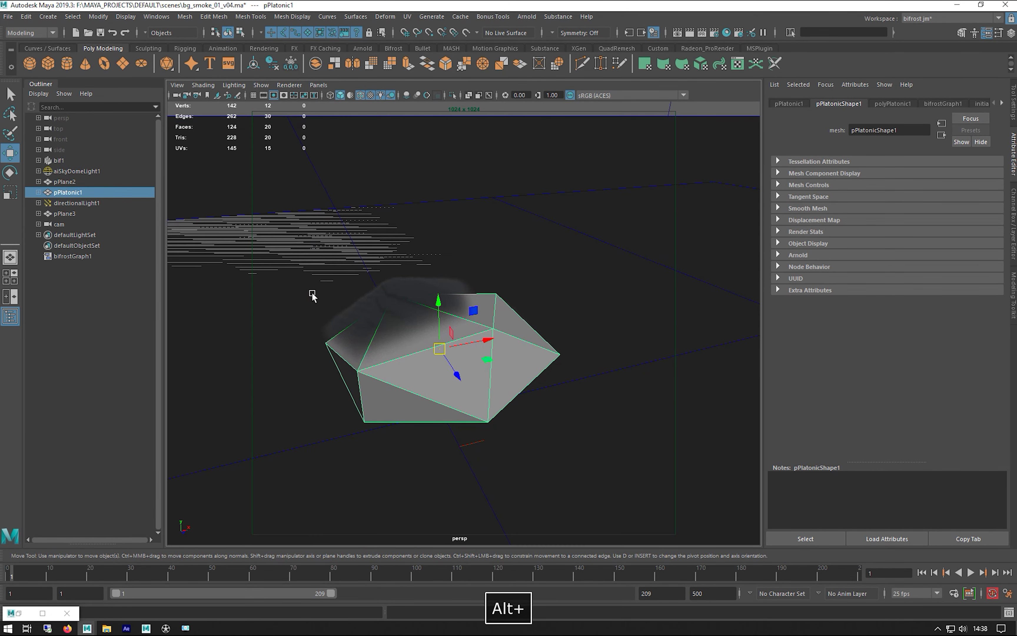
# Step: Select the large ground plane pPlane2 and the smaller plane pPlane3 in turn to examine them around the emitter
pyautogui.click(348, 255)
pyautogui.press('f')
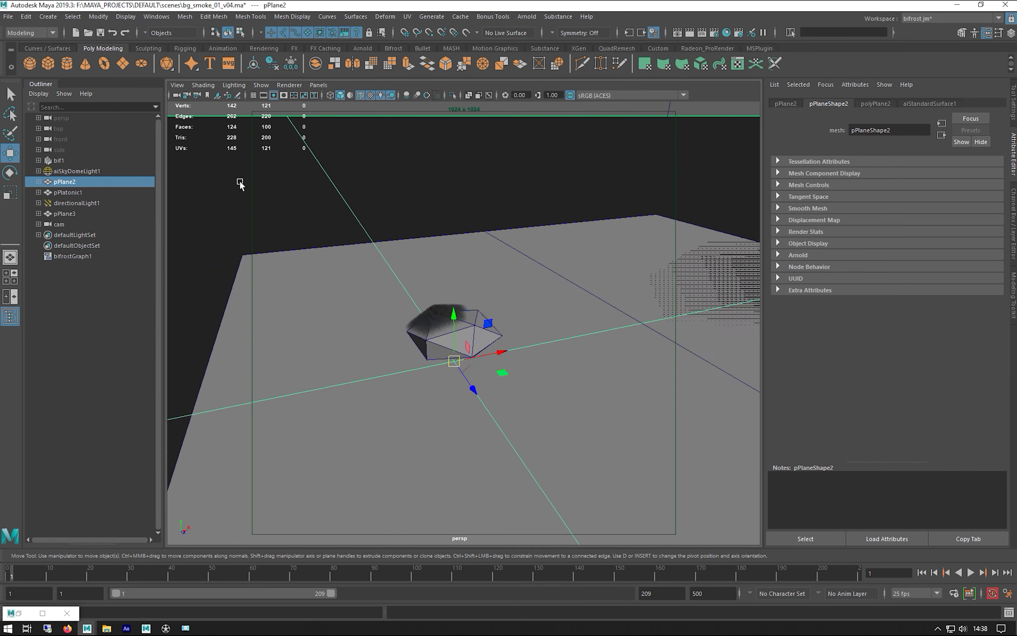
pyautogui.scroll(5, 378, 288)
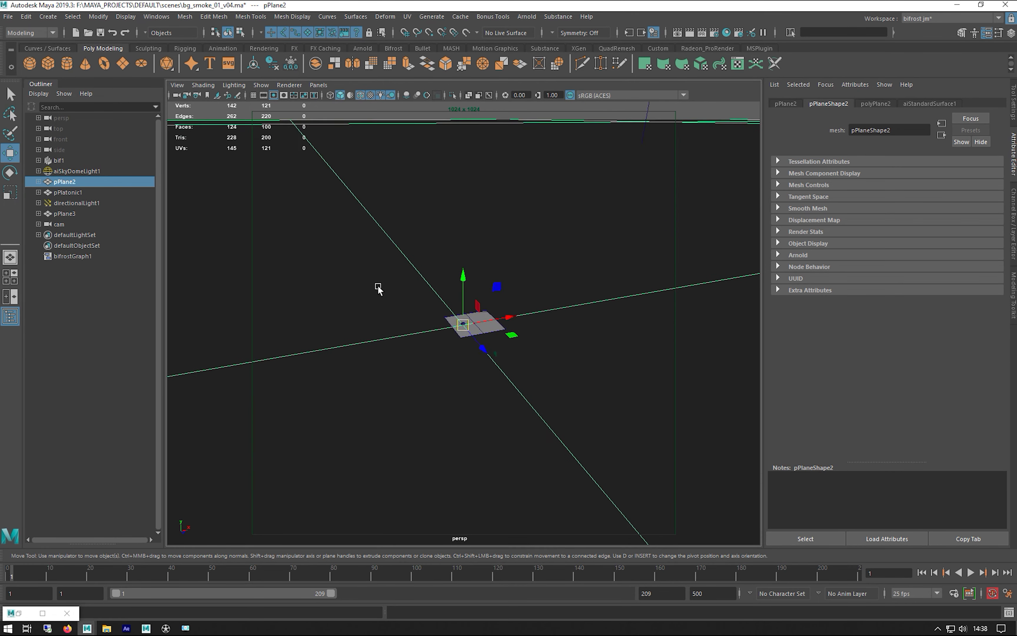
pyautogui.click(58, 214)
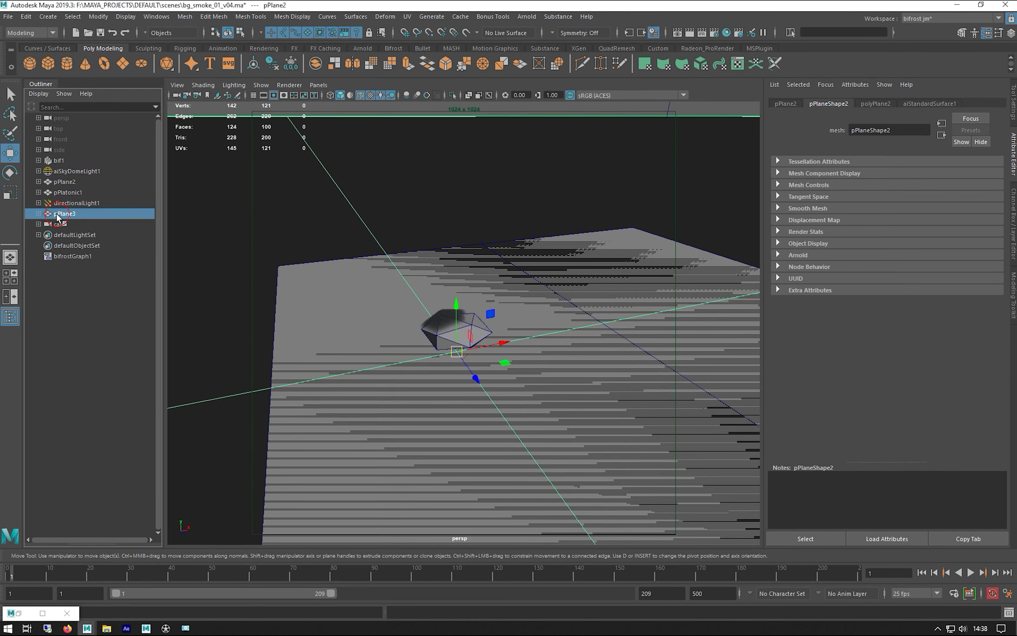
pyautogui.keyDown('alt'); pyautogui.moveTo(523, 352); pyautogui.dragTo(269, 296); pyautogui.keyUp('alt')
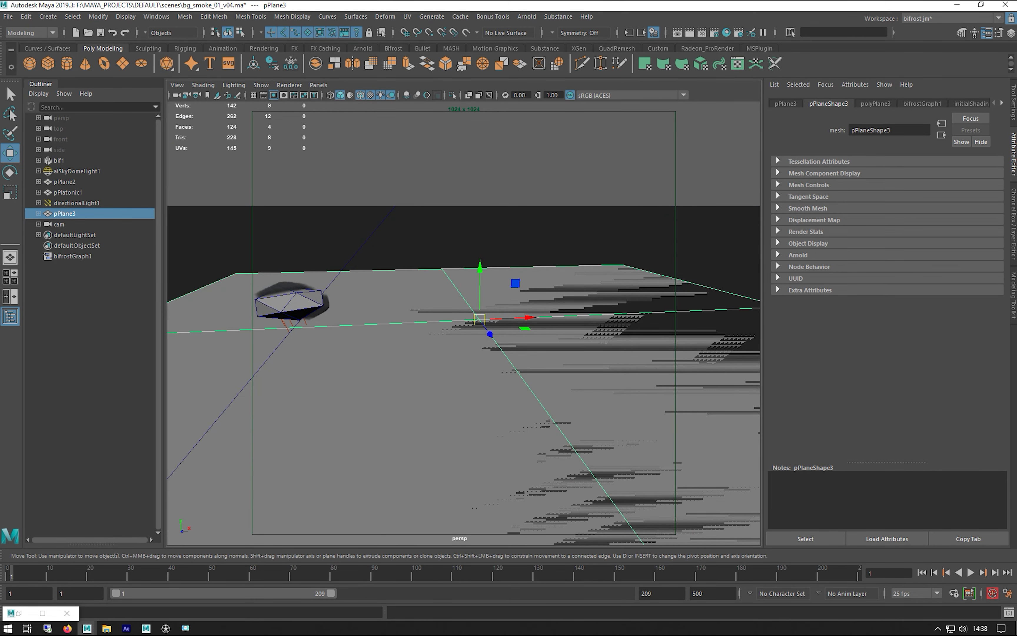
# Step: Switch to djv and replay the rendered smoke sequence from near its start
pyautogui.click(165, 627)
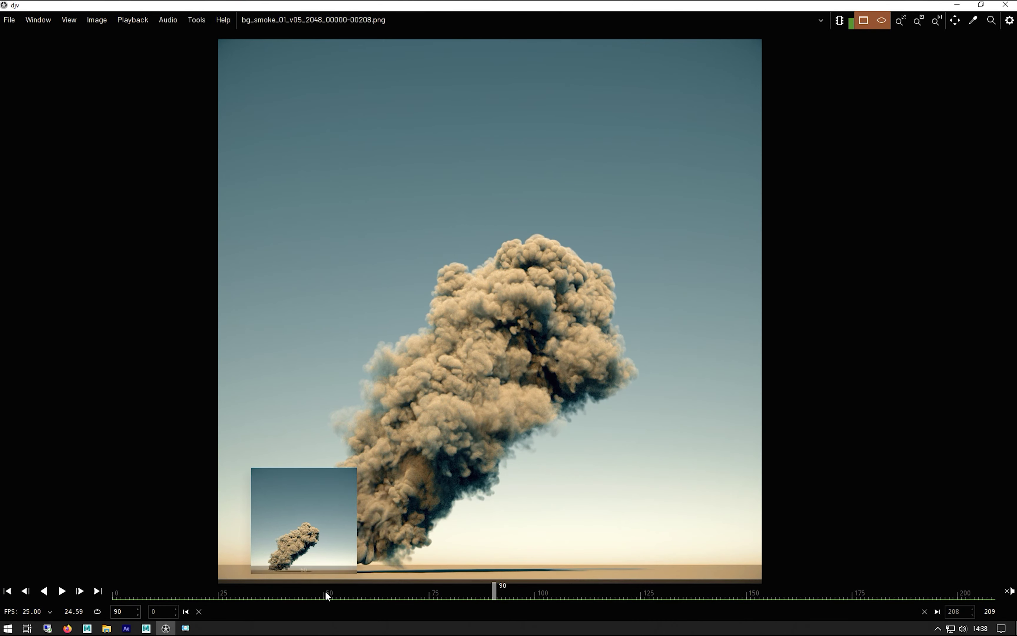
pyautogui.click(122, 596)
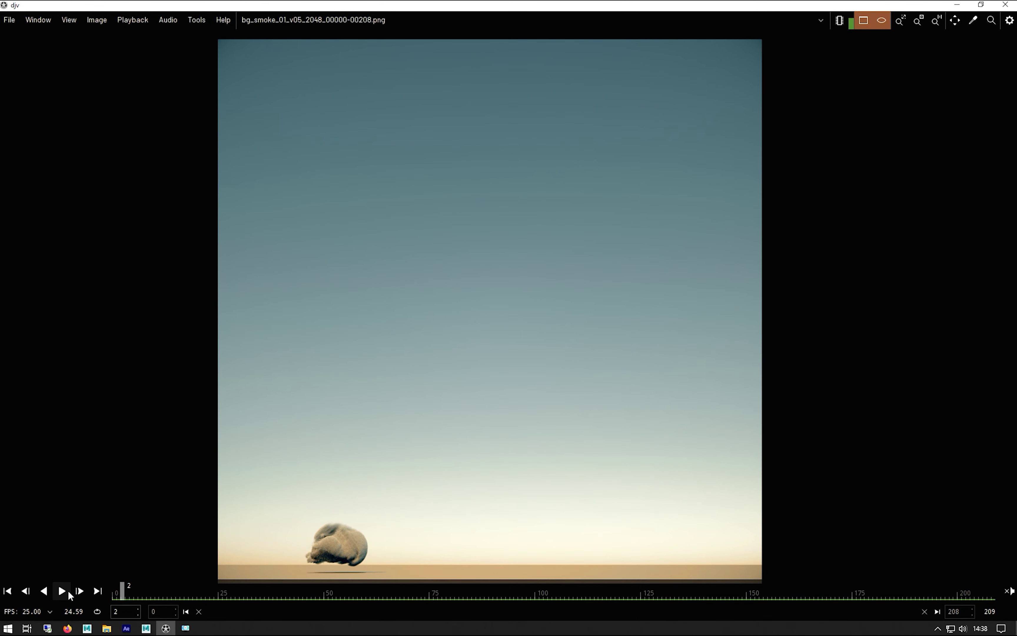
pyautogui.click(61, 591)
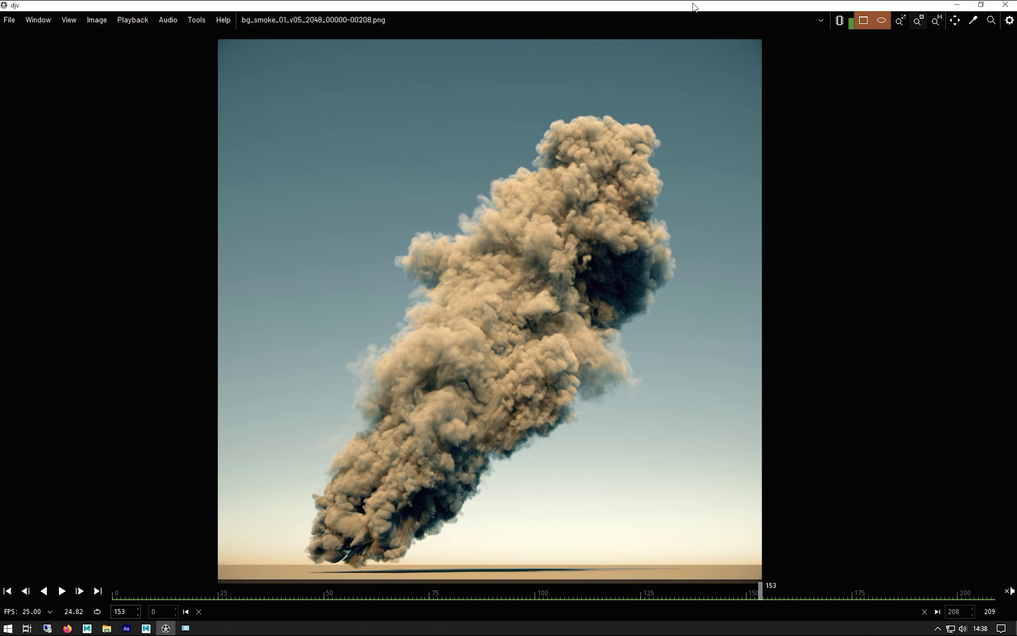
pyautogui.moveTo(667, 5); pyautogui.dragTo(786, 72)
# Step: Switch to Maya and review the physical sky attributes of aiSkyDomeLight1 and the settings of directionalLight1
pyautogui.hotkey('alt', 'Tab')
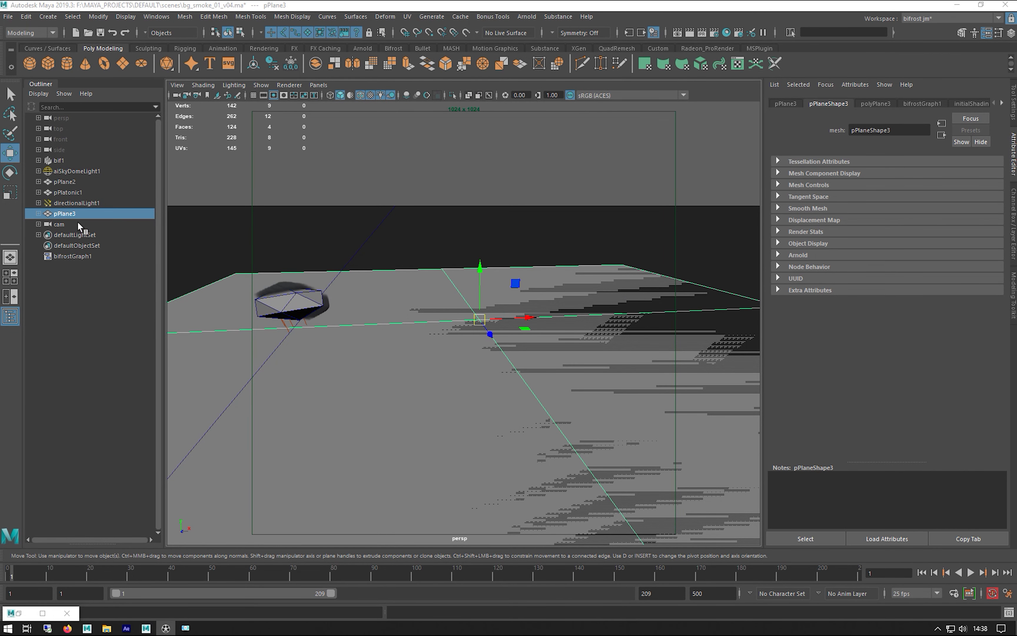
pyautogui.click(67, 171)
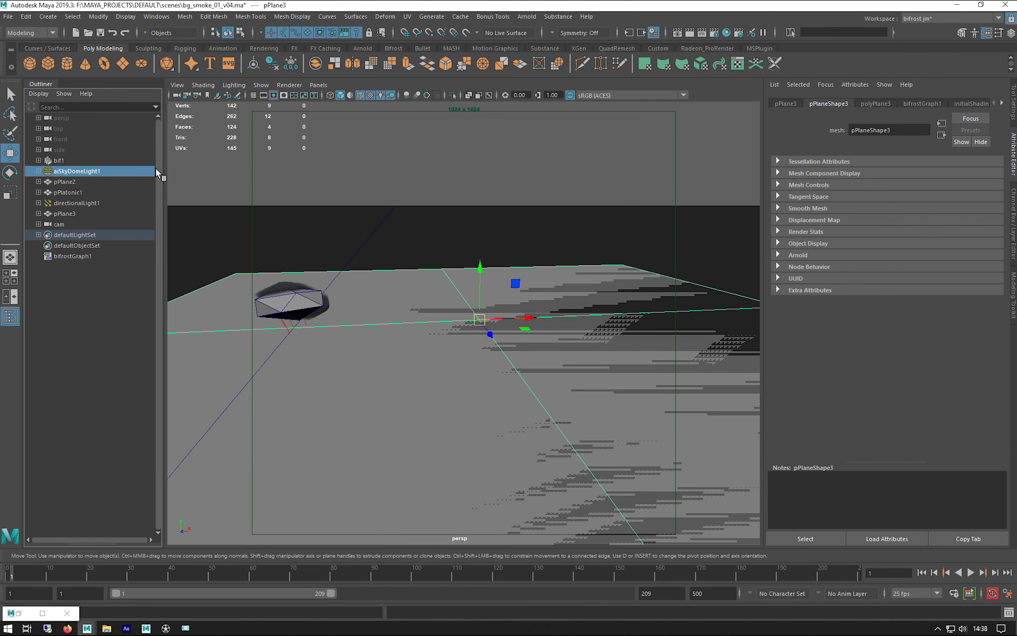
pyautogui.click(983, 104)
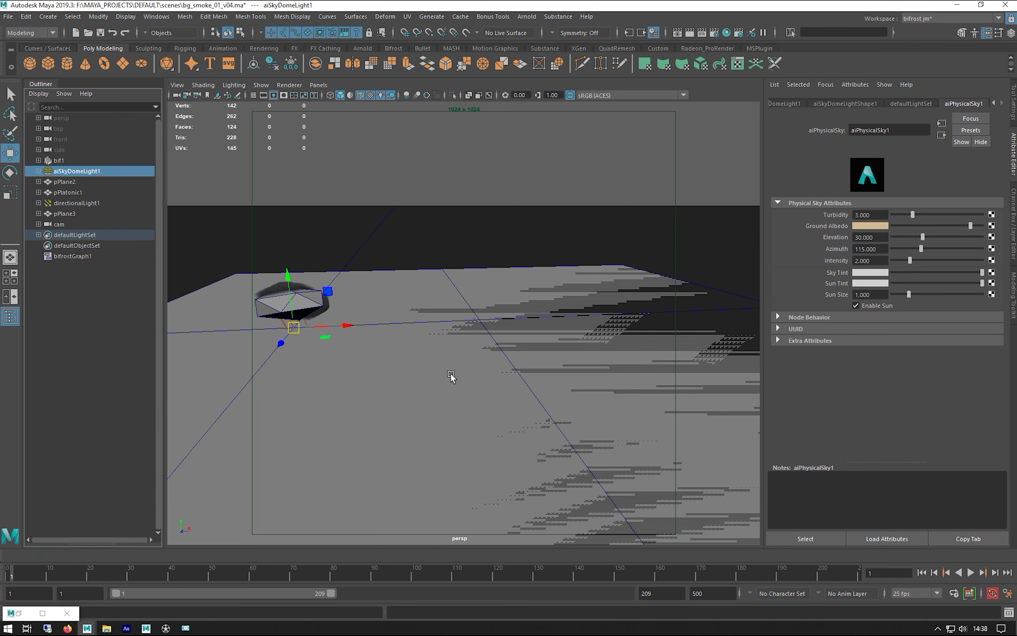
pyautogui.click(68, 201)
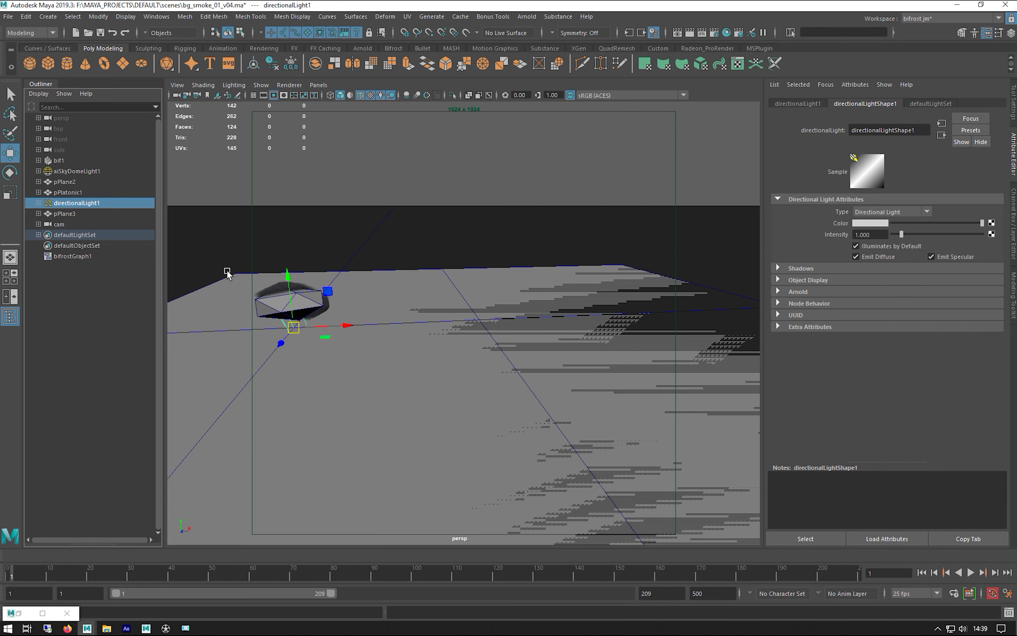
# Step: Bring up the Bifrost Graph Editor and frame the complete bifrostGraph1 node network
pyautogui.click(18, 612)
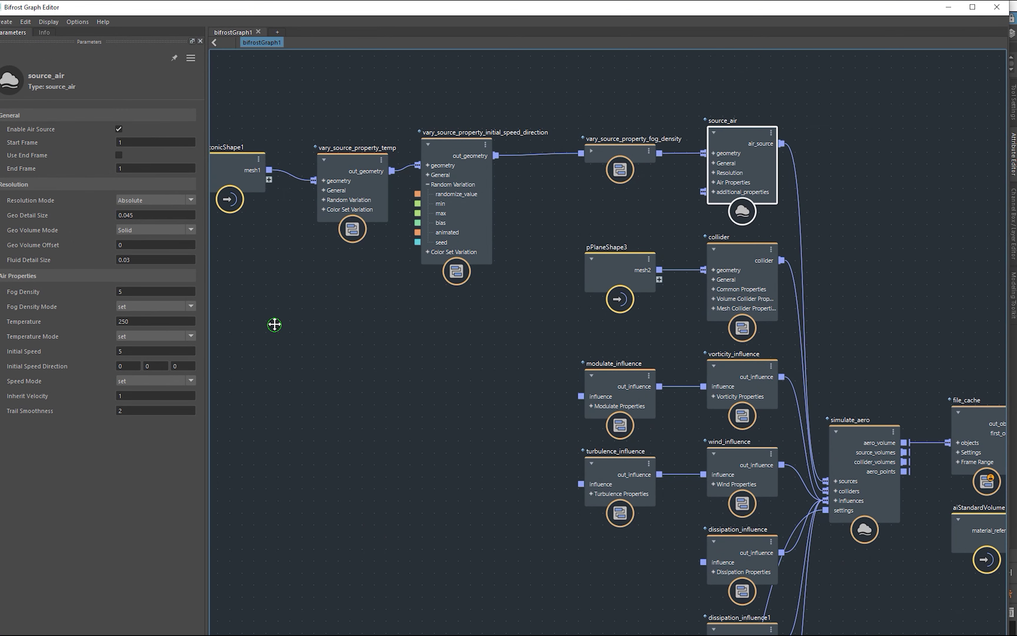
pyautogui.scroll(-8, 291, 291)
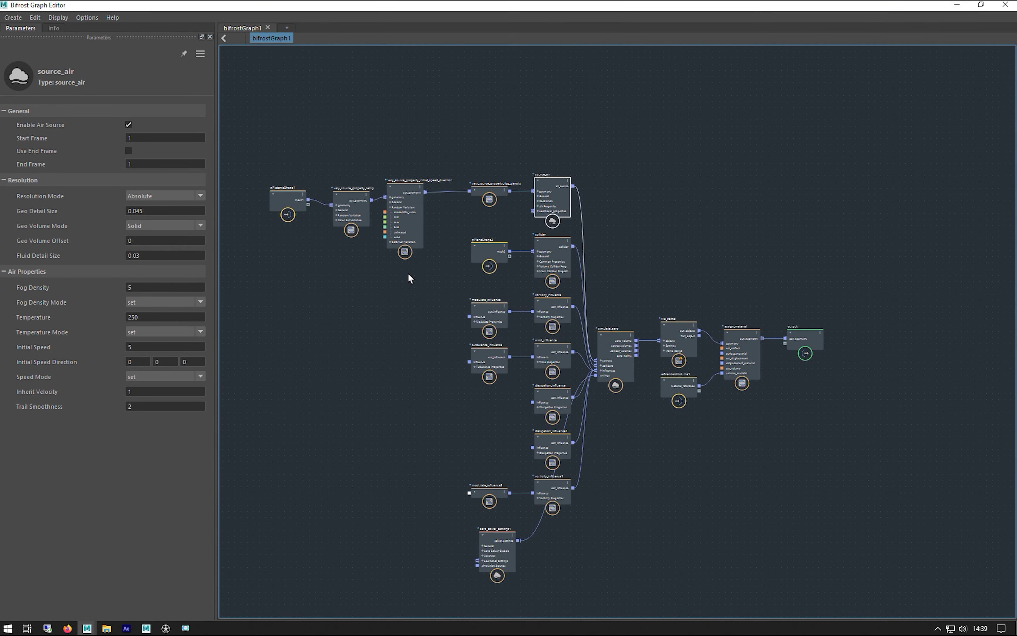
pyautogui.press('a')
pyautogui.scroll(1, 381, 300)
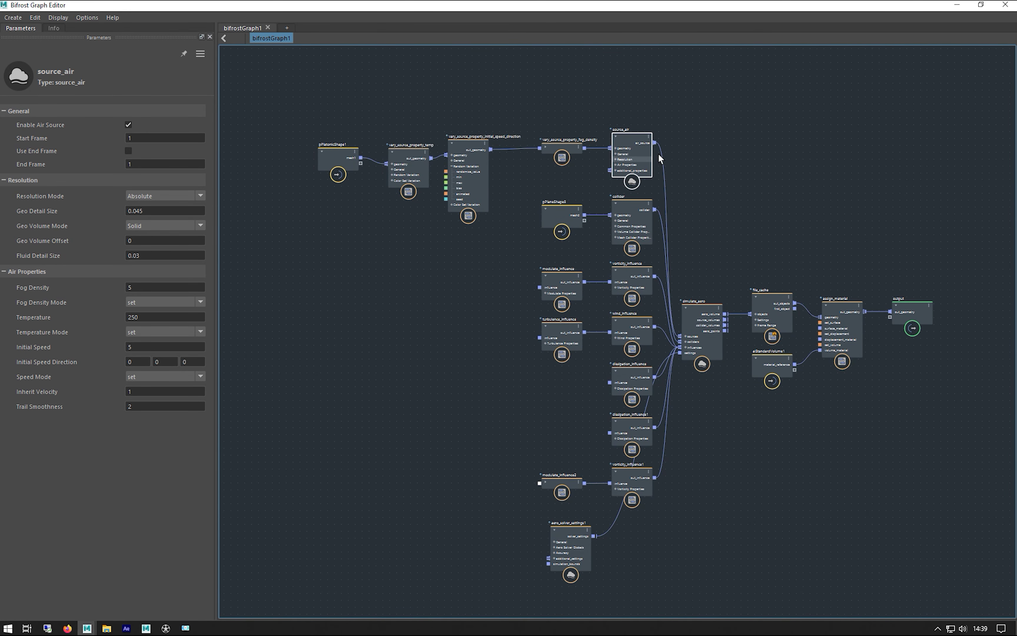
pyautogui.scroll(2, 349, 218)
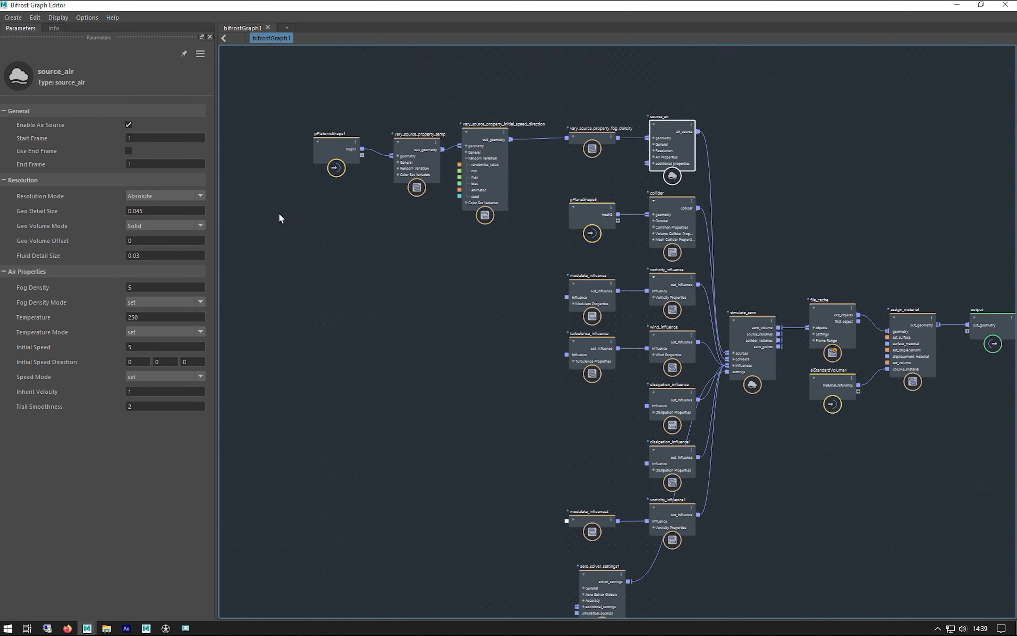
# Step: Inspect the parameters of the pPlatonicShape1 input node and the three vary_source_property nodes connected after it
pyautogui.click(325, 135)
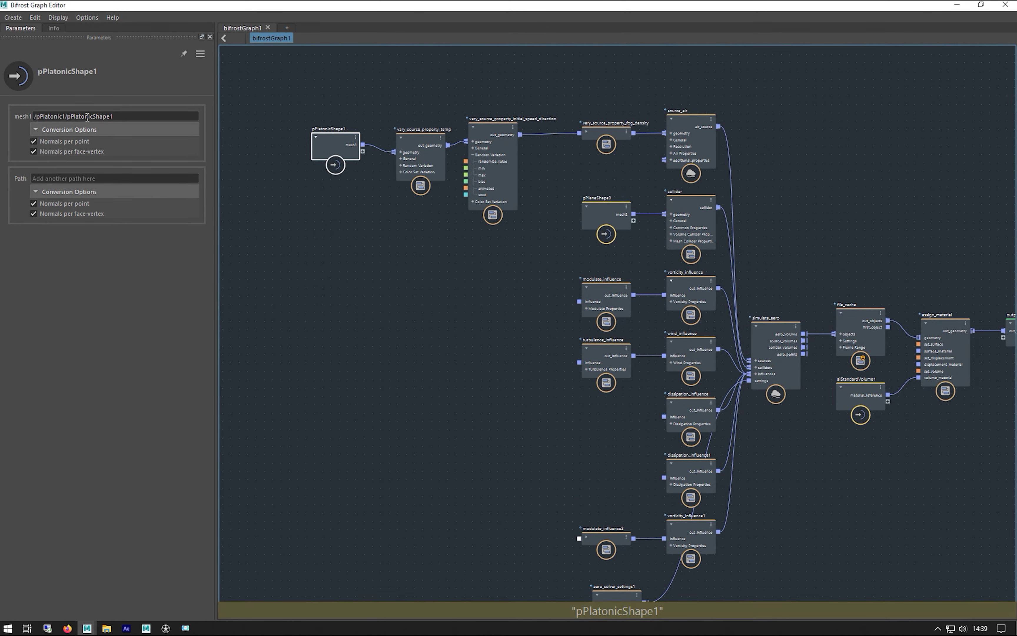
pyautogui.moveTo(364, 229); pyautogui.dragTo(303, 328, button='middle')
pyautogui.scroll(2, 366, 212)
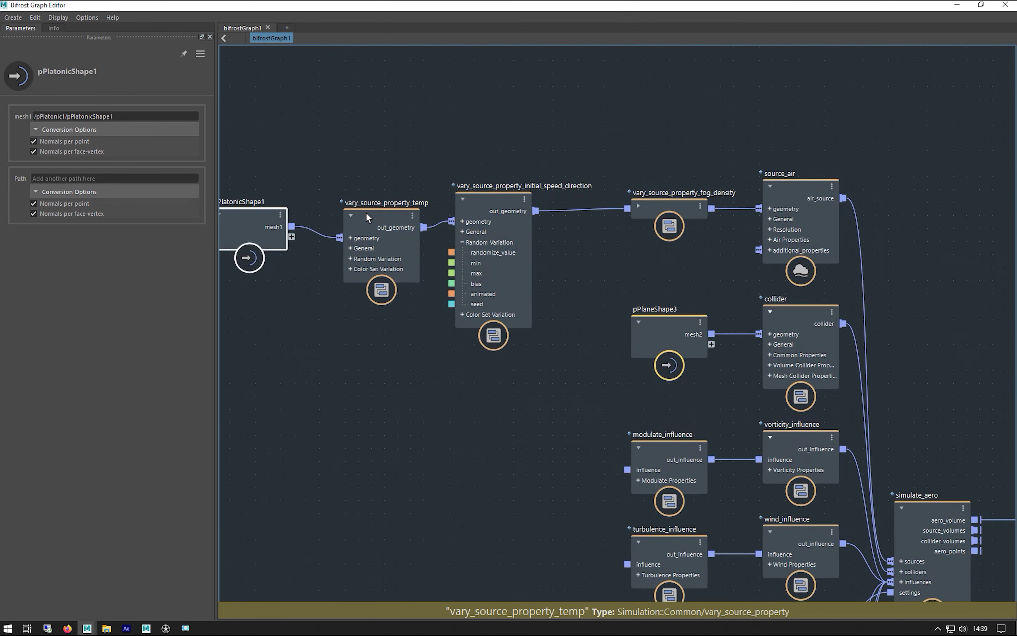
pyautogui.click(377, 235)
pyautogui.click(521, 203)
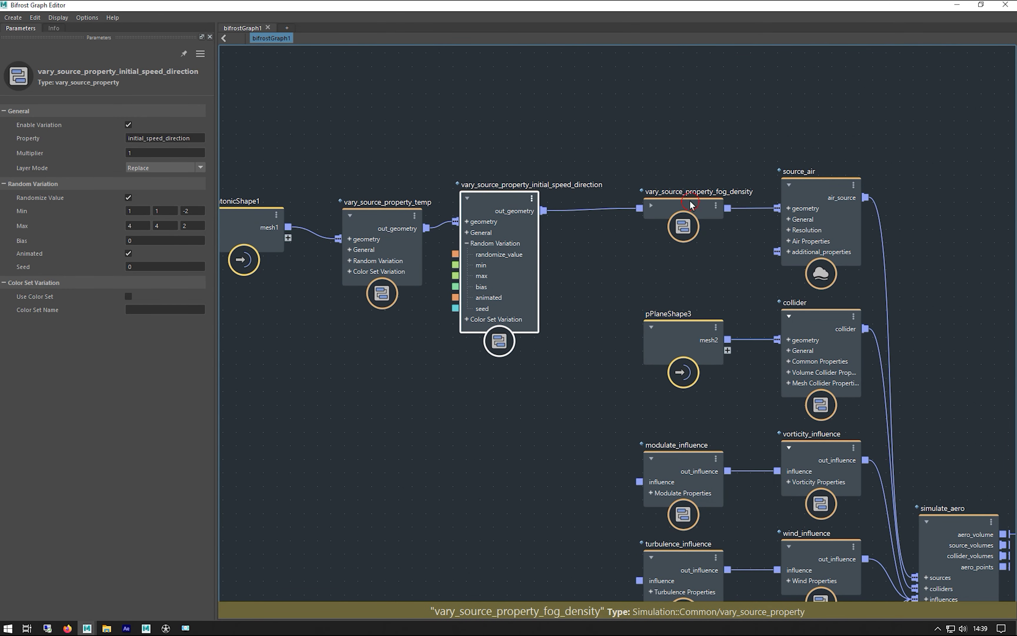
pyautogui.click(674, 195)
# Step: Review the property name and the random variation Min and Max of the vary_source_property_temp node
pyautogui.click(378, 229)
pyautogui.doubleClick(167, 139)
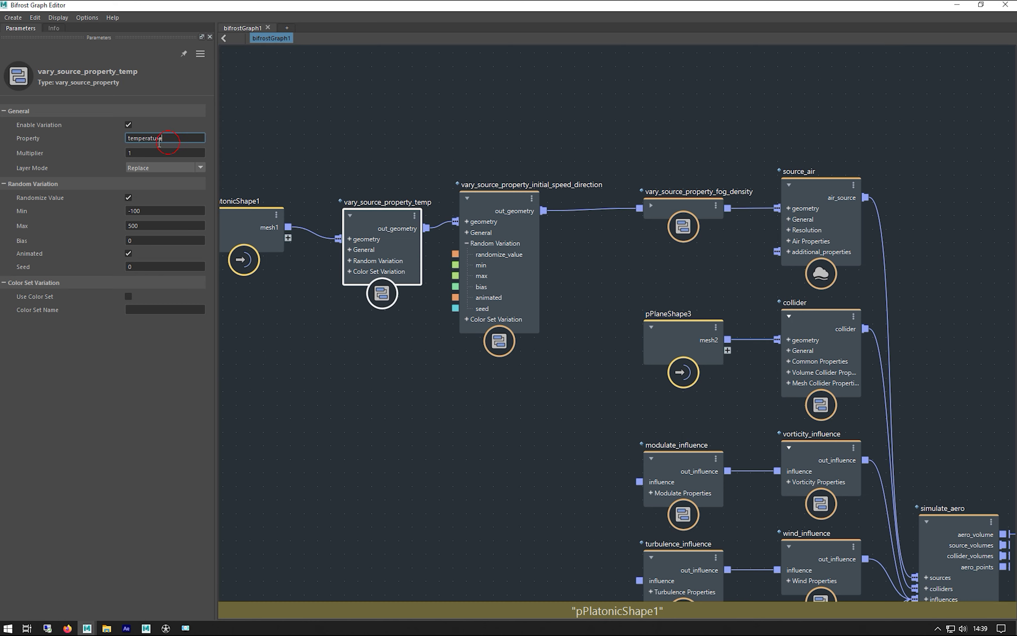
pyautogui.doubleClick(147, 227)
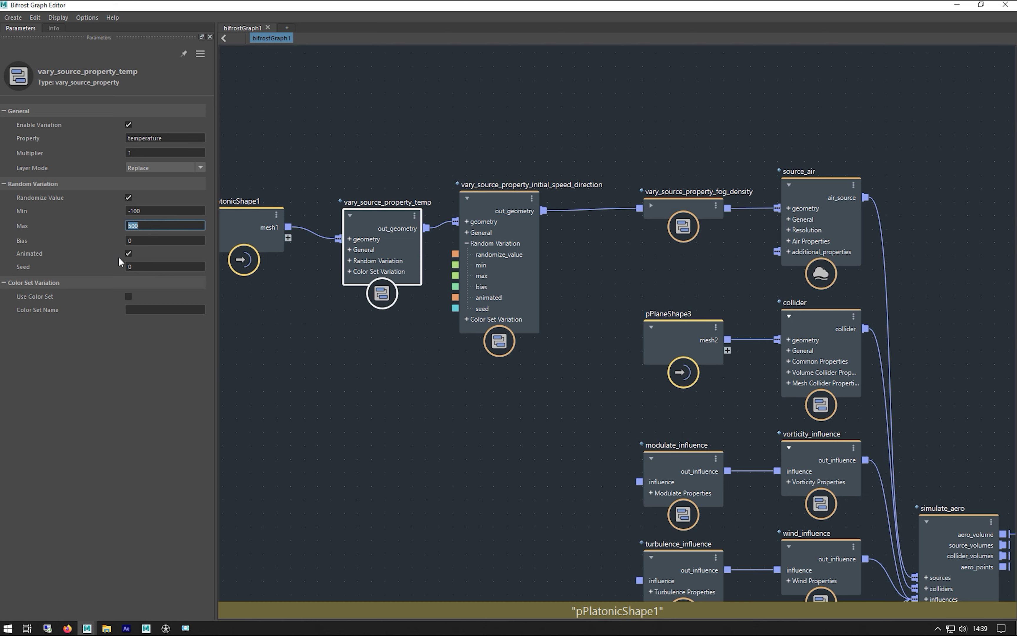
pyautogui.click(152, 210)
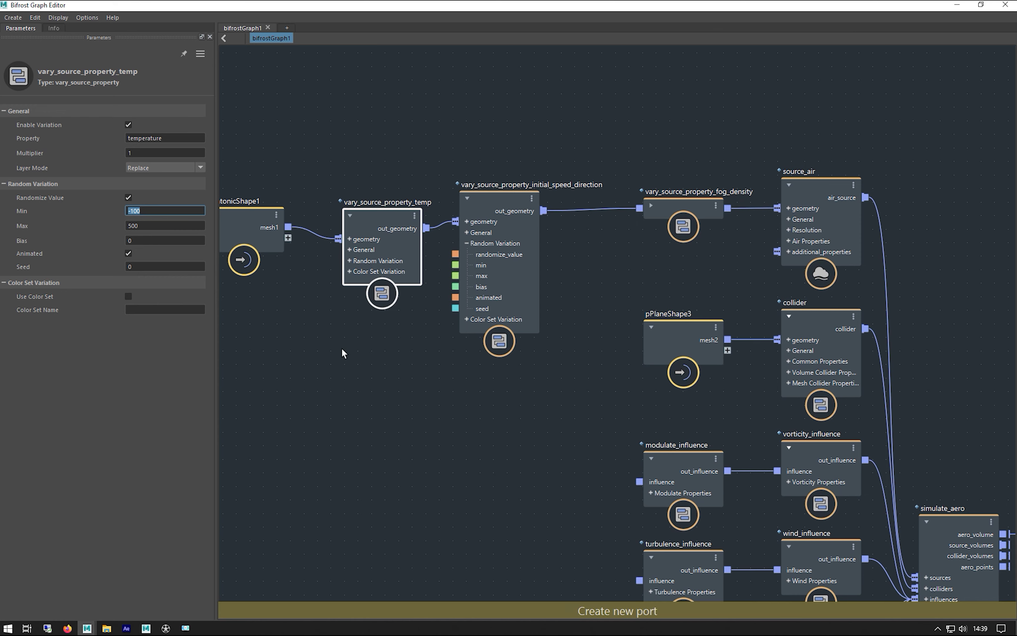
pyautogui.doubleClick(143, 210)
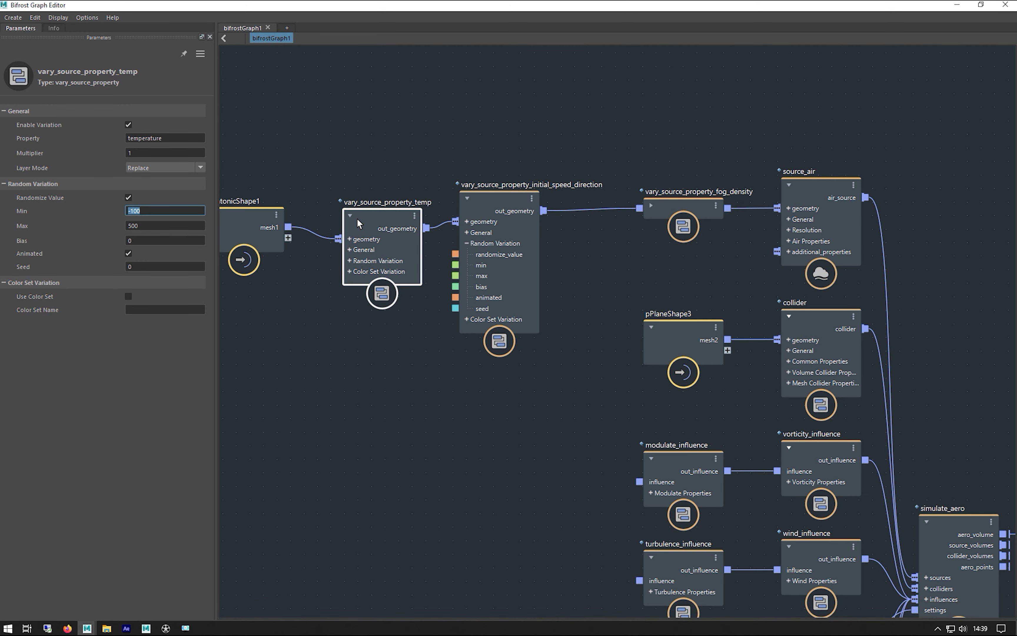
# Step: Review the property name and random variation Max of the vary_source_property_initial_speed_direction node
pyautogui.click(481, 204)
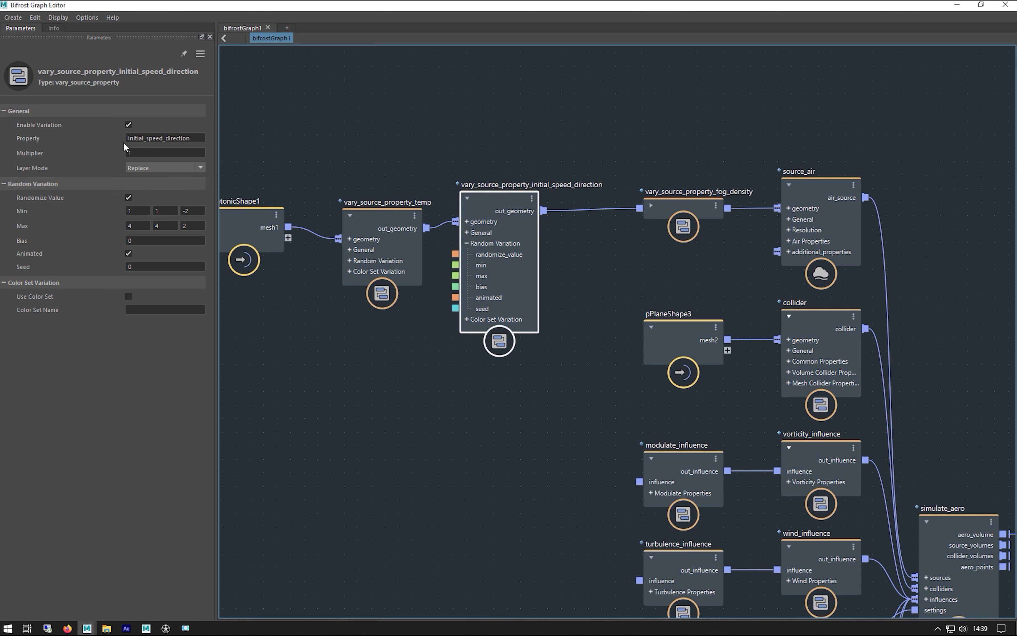
pyautogui.doubleClick(200, 135)
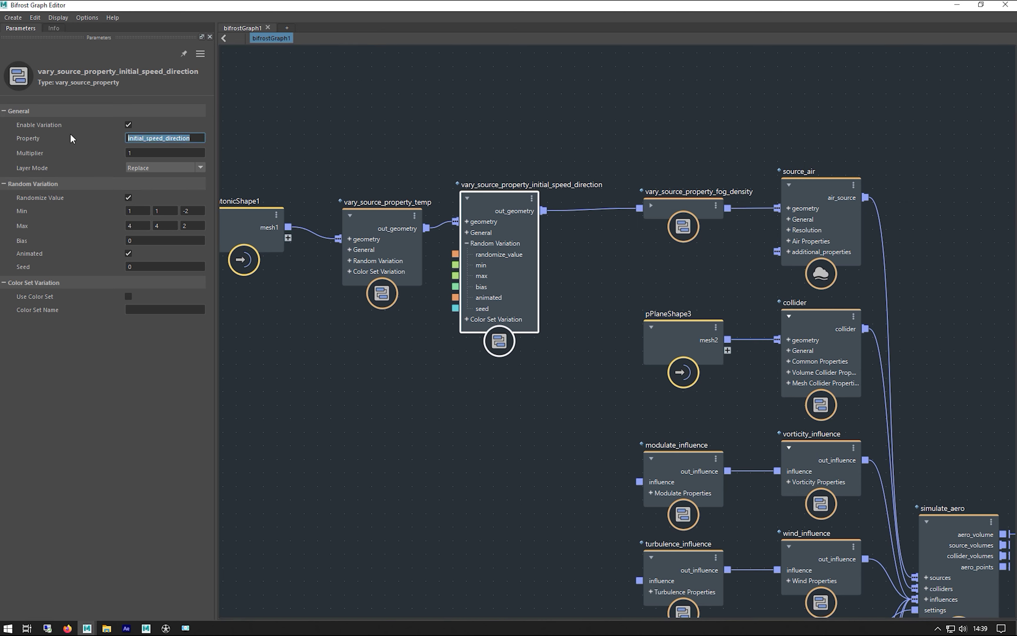
pyautogui.click(159, 225)
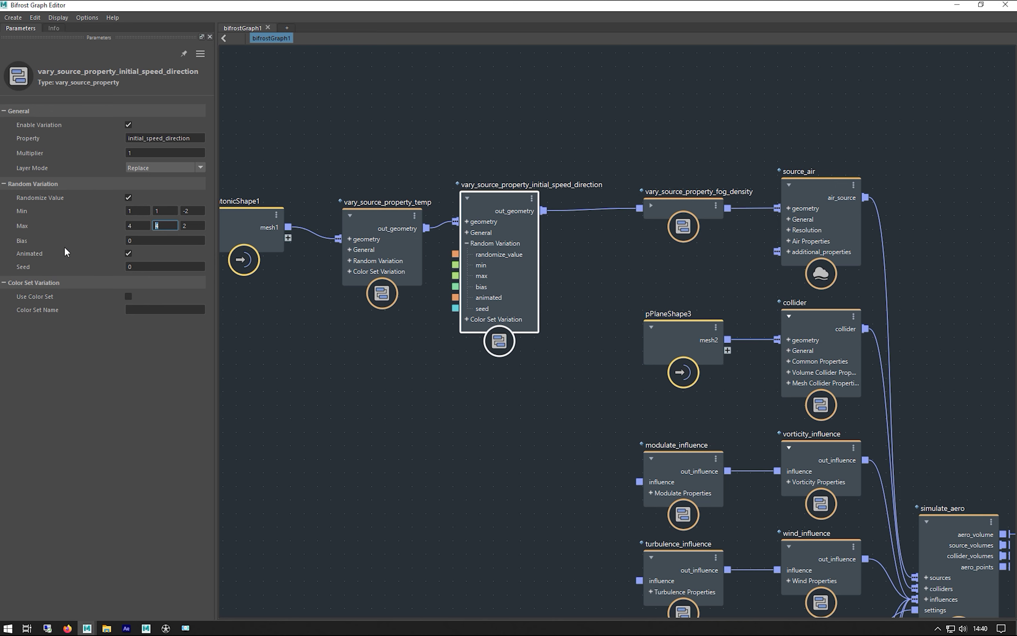
# Step: Review the individual X, Y and Z components of the random variation Min and Max on the vary_source_property_initial_speed_direction node
pyautogui.click(137, 224)
pyautogui.click(131, 209)
pyautogui.click(163, 227)
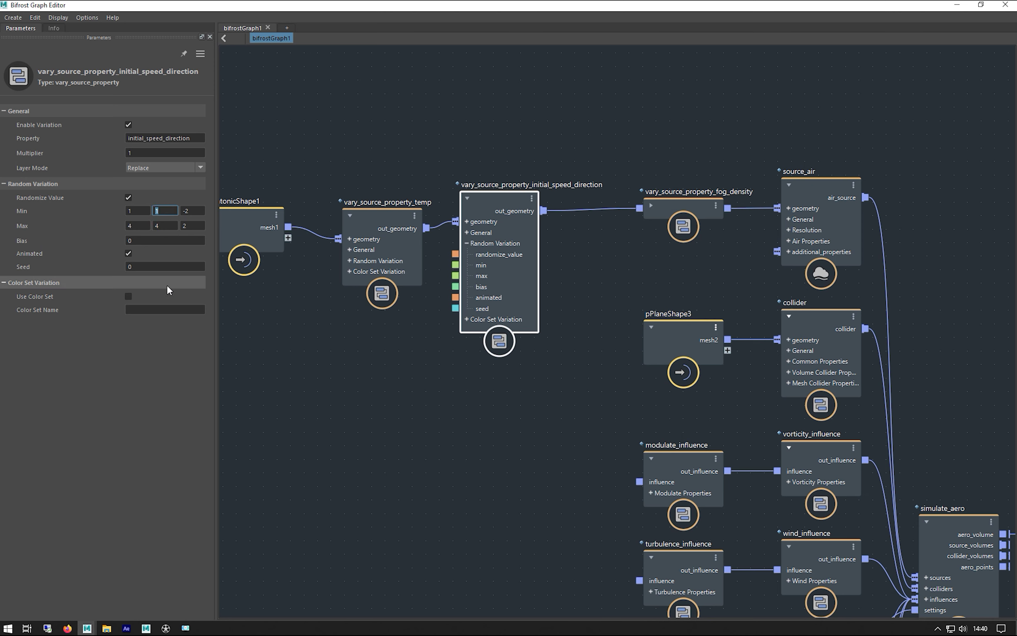
pyautogui.click(196, 225)
pyautogui.click(192, 211)
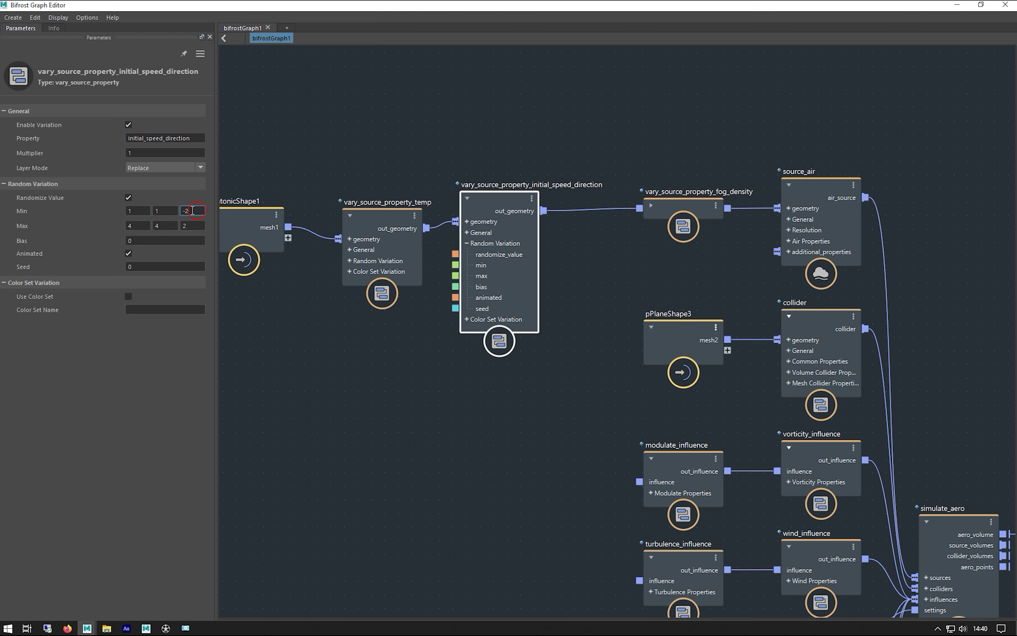
pyautogui.click(190, 225)
# Step: Return to the Maya scene and toggle the visibility of pPlane2
pyautogui.click(957, 4)
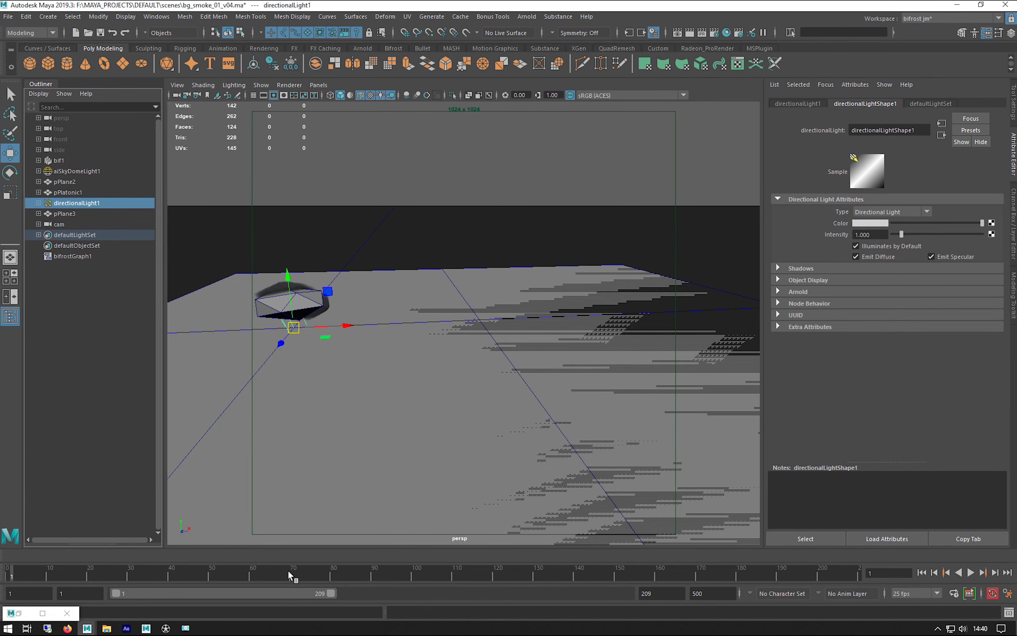
pyautogui.click(391, 255)
pyautogui.press('h')
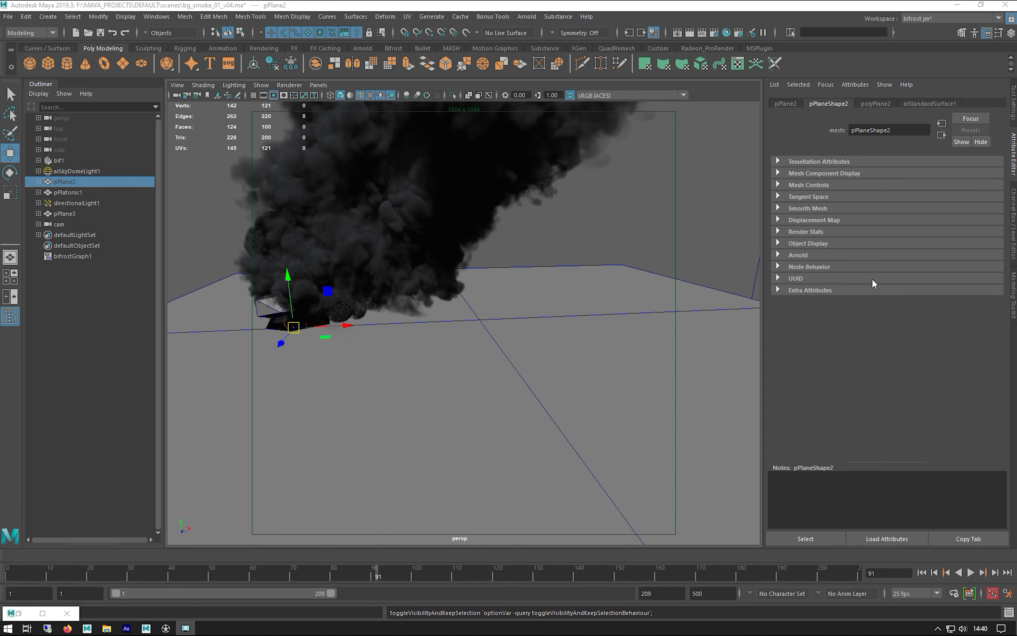
# Step: Examine the direction and spread of the smoke plume above the ground plane from several sides at frame 91
pyautogui.keyDown('alt'); pyautogui.moveTo(334, 332); pyautogui.dragTo(352, 385); pyautogui.keyUp('alt')
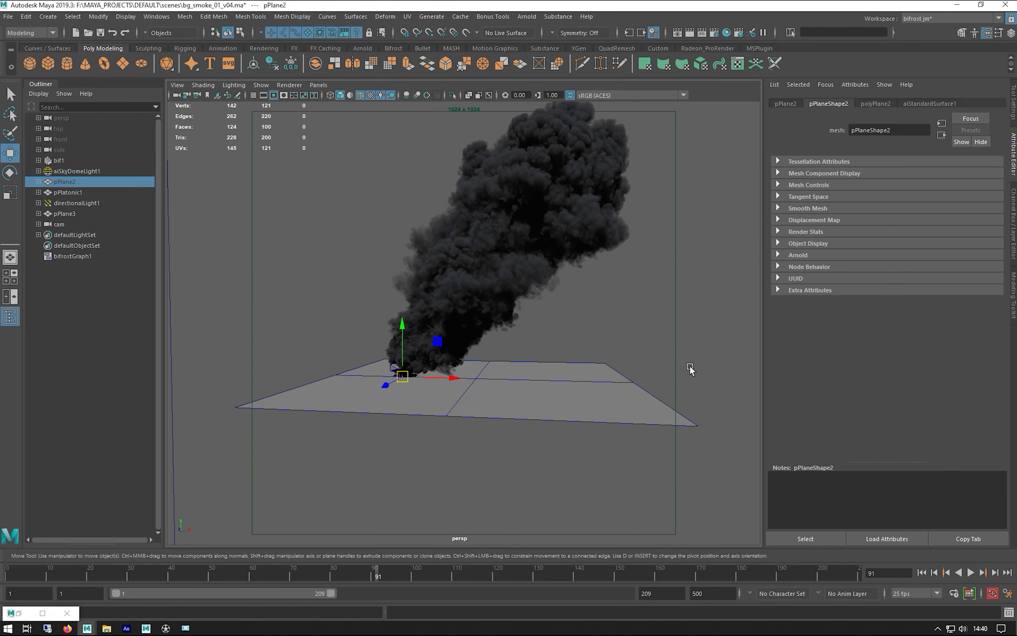
pyautogui.keyDown('alt'); pyautogui.moveTo(435, 338); pyautogui.dragTo(442, 386); pyautogui.keyUp('alt')
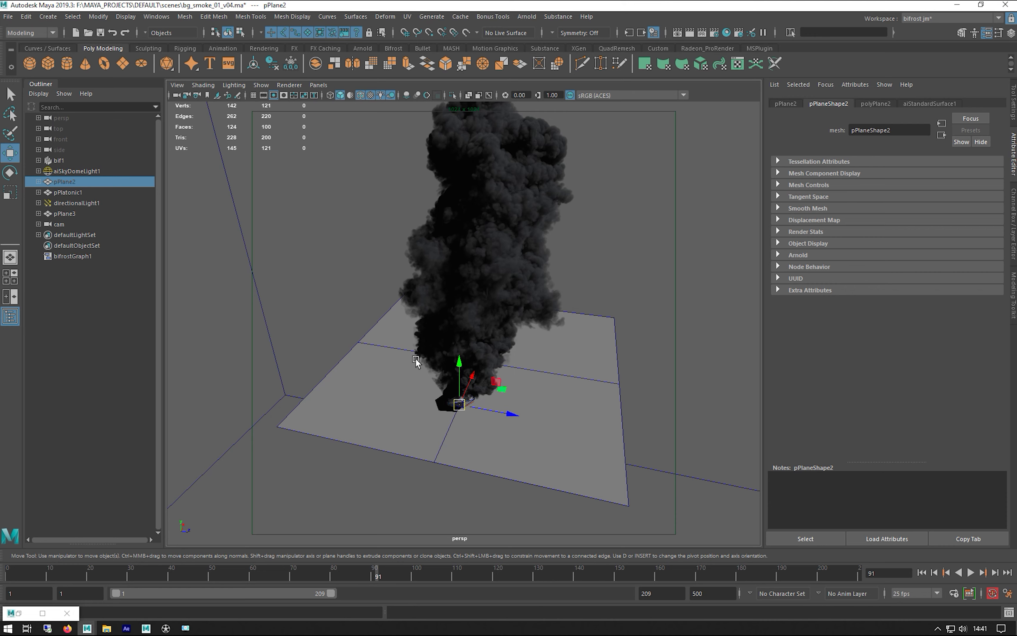
pyautogui.keyDown('alt'); pyautogui.moveTo(325, 347); pyautogui.dragTo(331, 349); pyautogui.keyUp('alt')
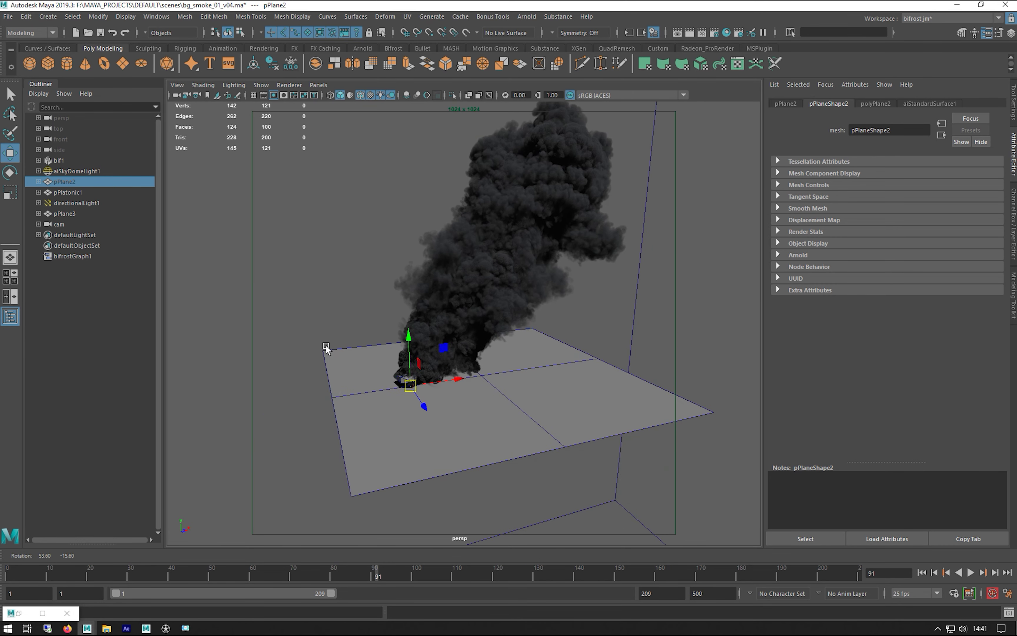
pyautogui.keyDown('alt'); pyautogui.moveTo(359, 385); pyautogui.dragTo(414, 393); pyautogui.keyUp('alt')
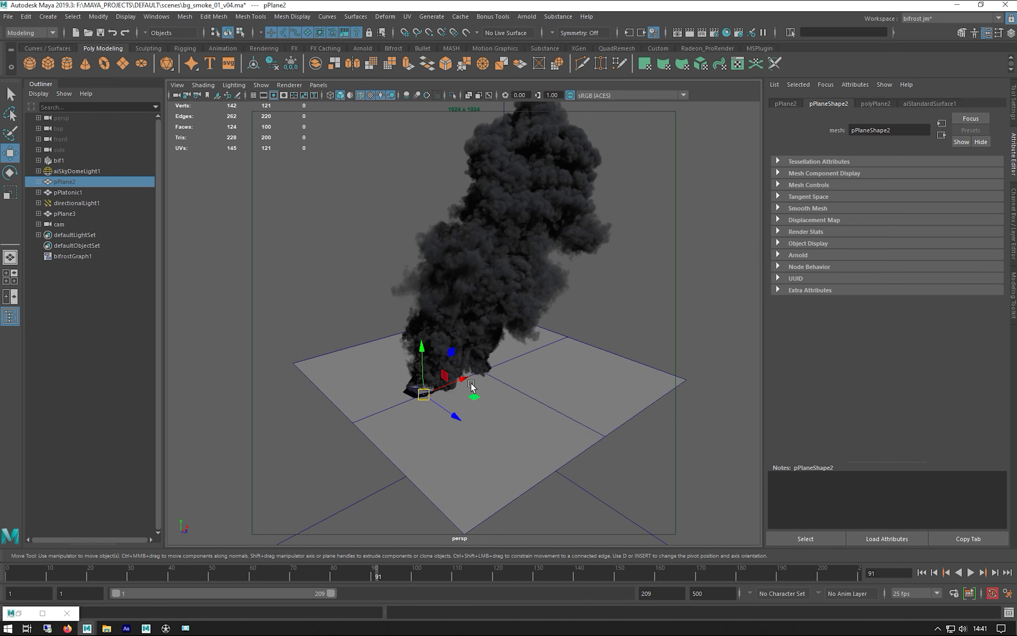
pyautogui.click(462, 381)
pyautogui.keyDown('alt'); pyautogui.moveTo(397, 426); pyautogui.dragTo(340, 422); pyautogui.keyUp('alt')
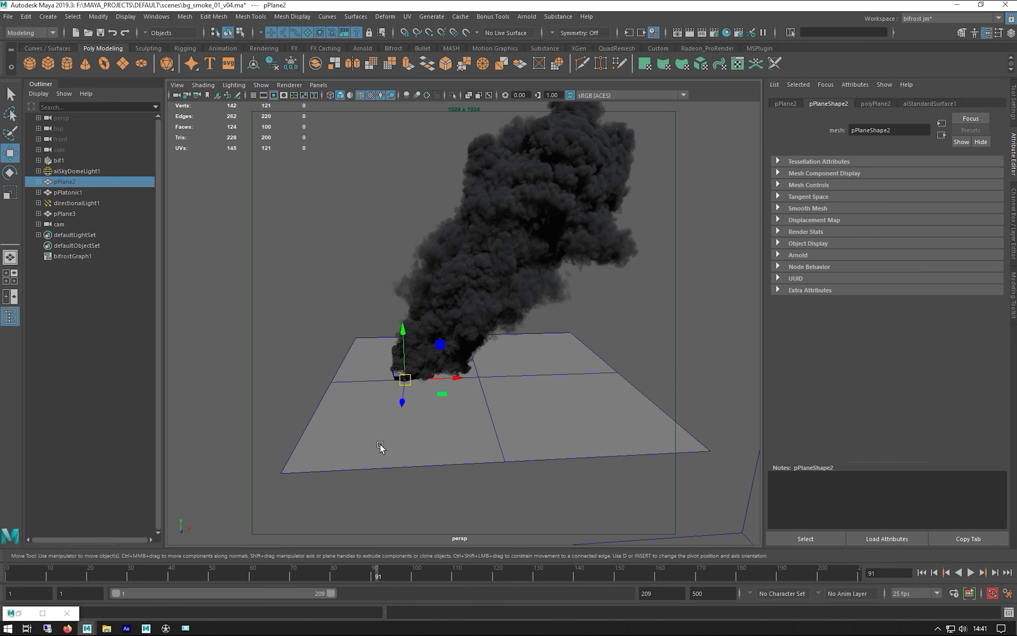
# Step: Bring the Bifrost Graph Editor back up and bring the chain from pPlatonicShape1 to source_air into view
pyautogui.click(16, 615)
pyautogui.click(16, 614)
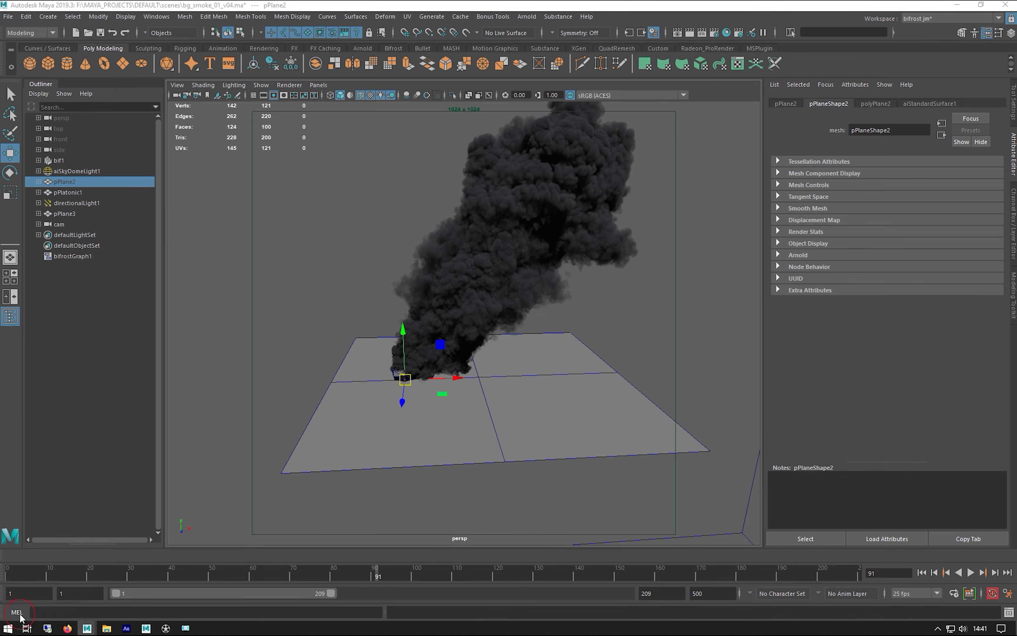
pyautogui.doubleClick(21, 617)
pyautogui.moveTo(370, 114); pyautogui.dragTo(398, 105, button='middle')
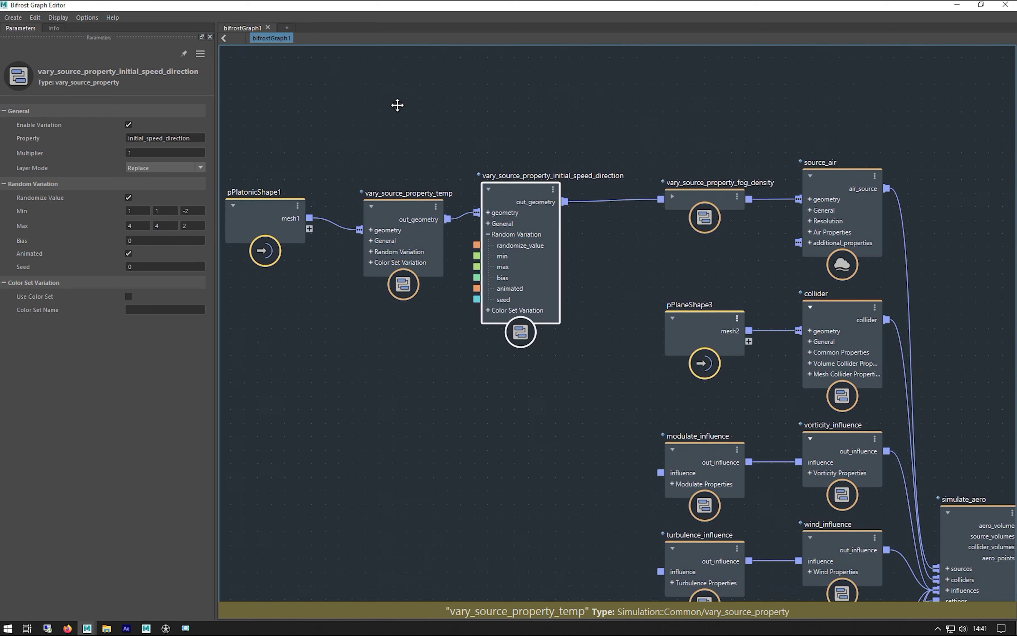
pyautogui.moveTo(515, 387); pyautogui.dragTo(500, 355, button='middle')
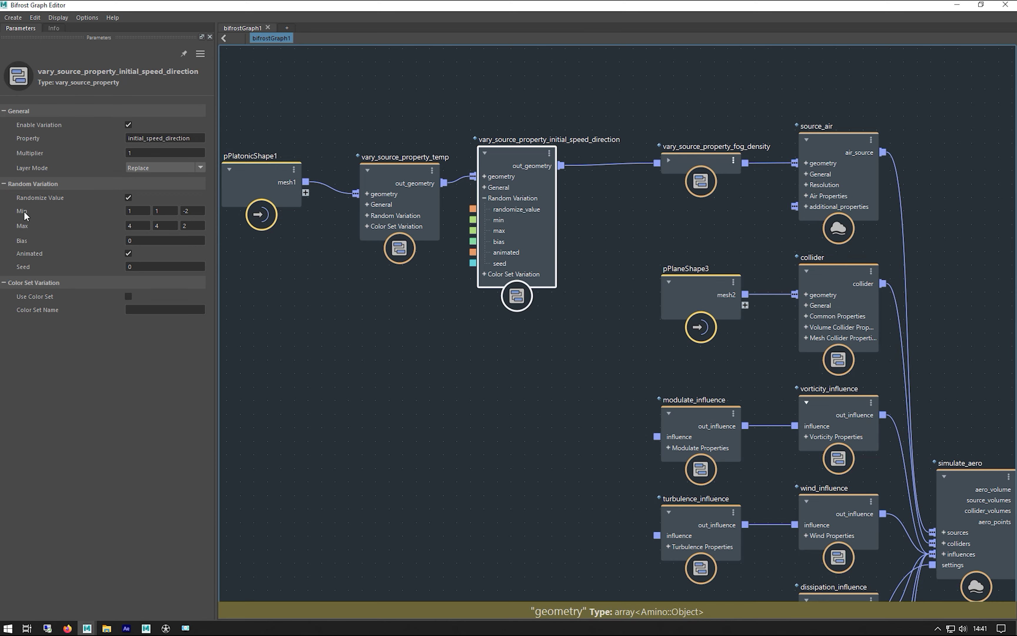
# Step: Compare the random variation Min and Max fields of vary_source_property_temp with those of vary_source_property_initial_speed_direction
pyautogui.click(367, 170)
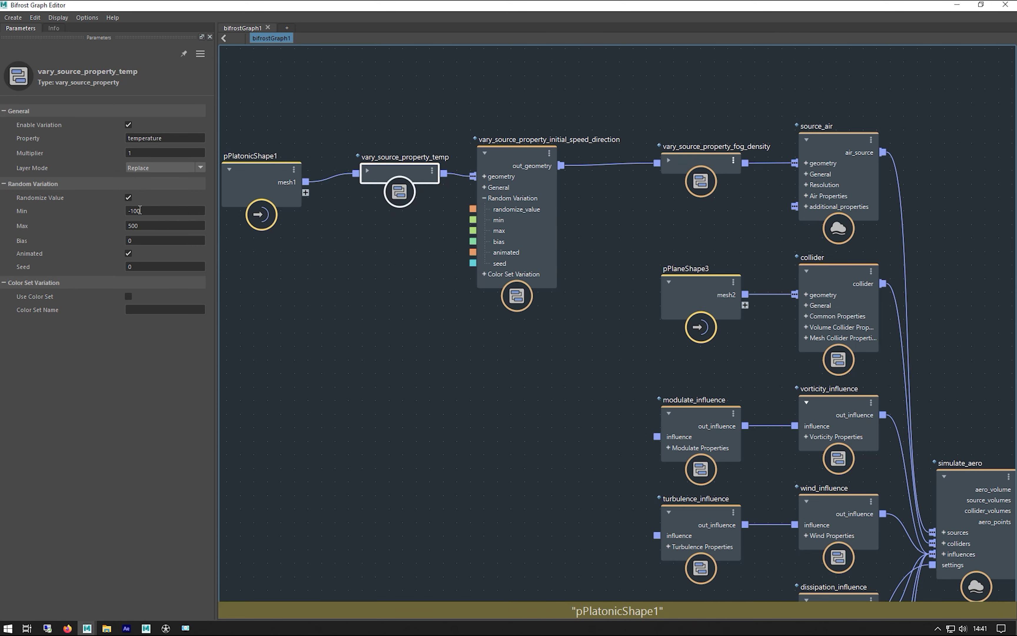
pyautogui.click(151, 211)
pyautogui.press('Return')
pyautogui.click(484, 187)
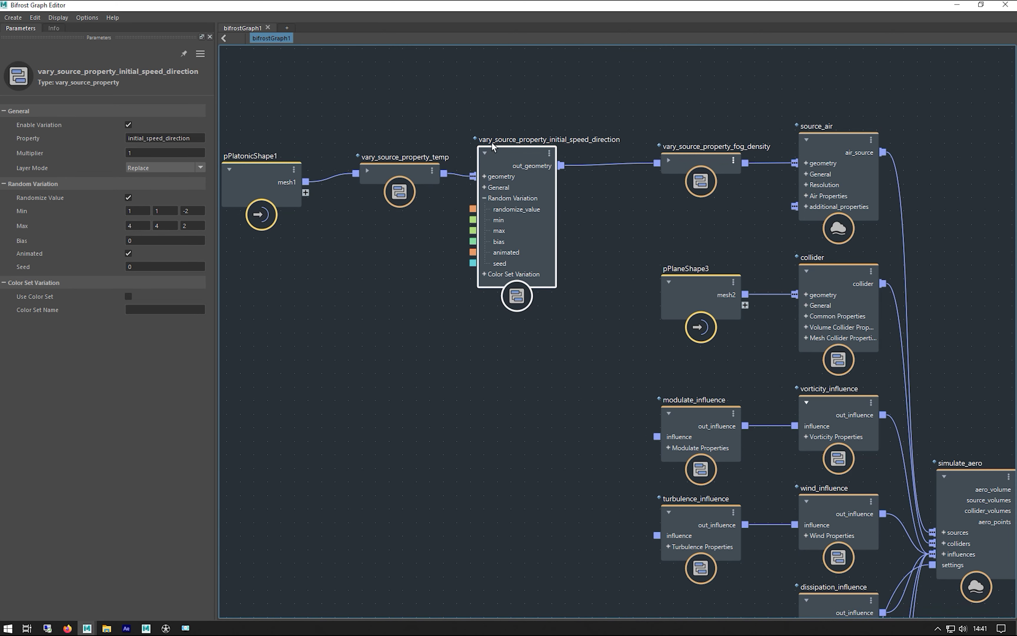
# Step: Check the installed Bifrost version in the About Bifrost information
pyautogui.click(112, 17)
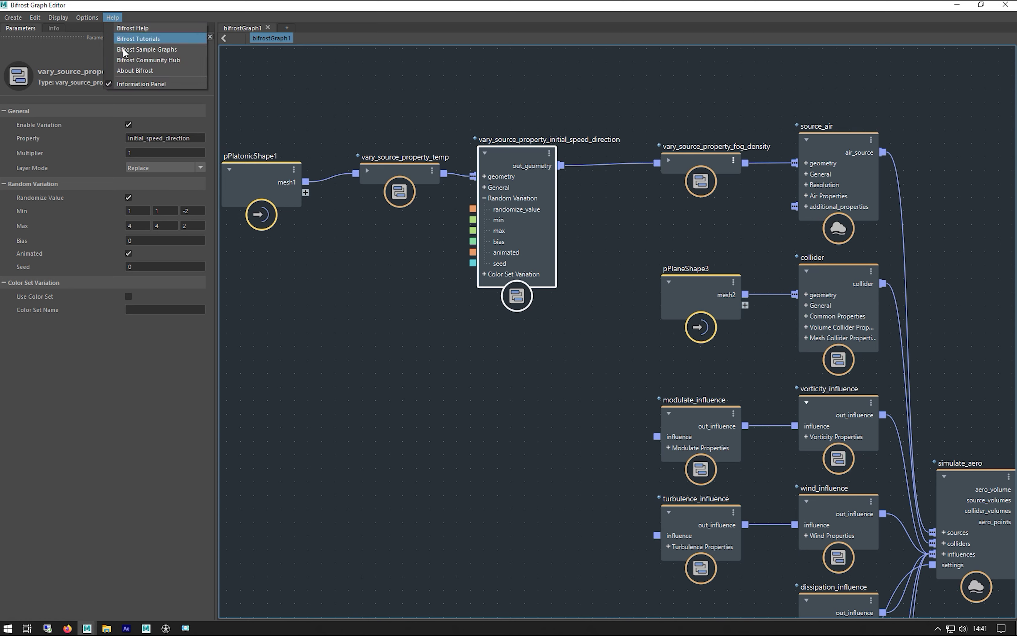
pyautogui.click(142, 74)
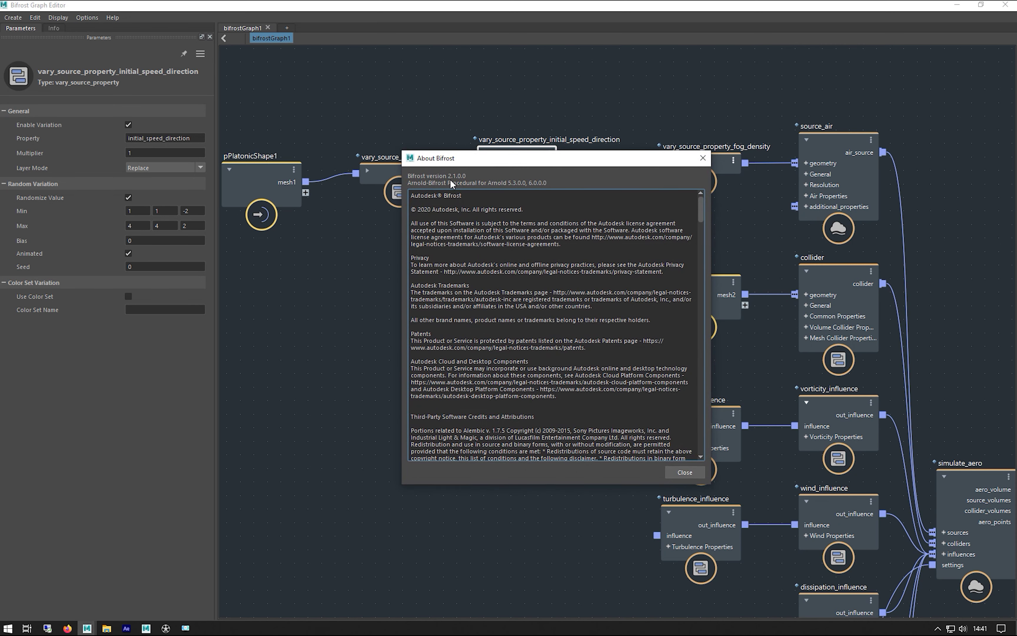
pyautogui.click(703, 159)
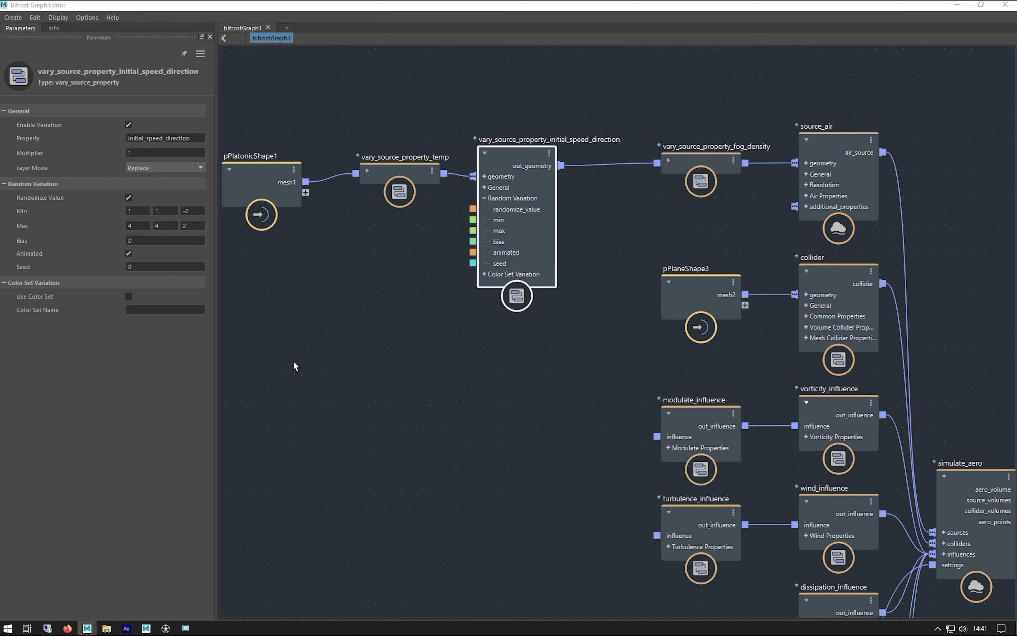
# Step: Add a vary_source_property node below vary_source_property_temp and expand its Random Variation ports
pyautogui.click(361, 327)
pyautogui.press('Tab')
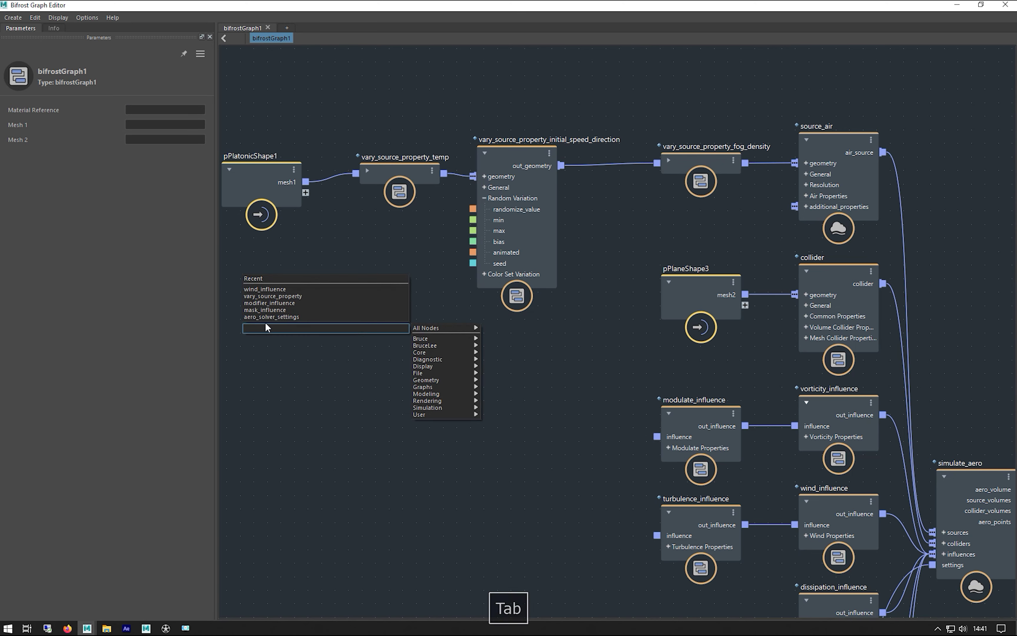
pyautogui.click(269, 296)
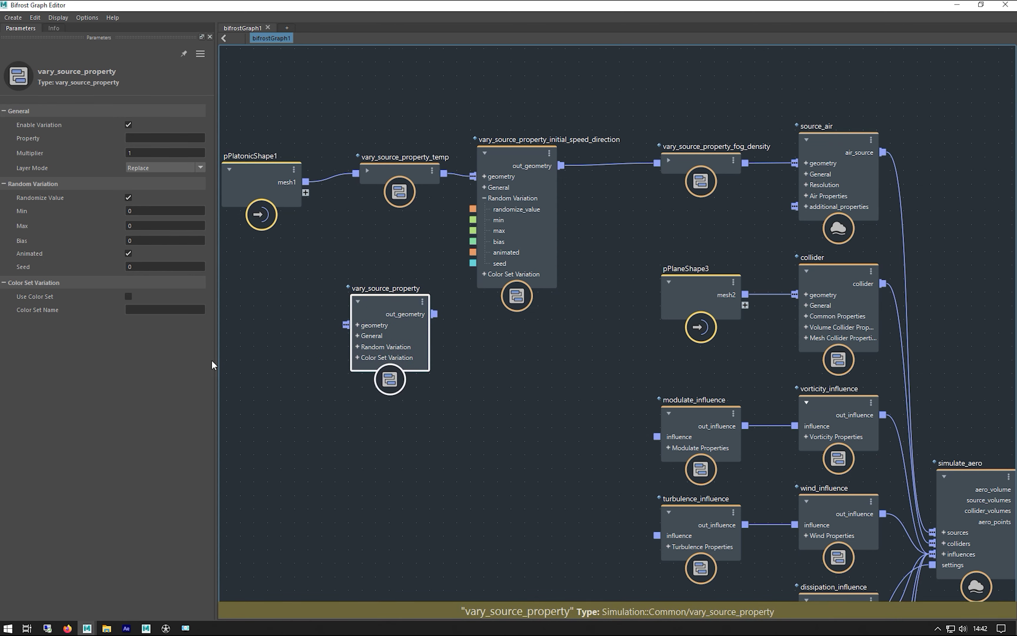
pyautogui.click(357, 347)
pyautogui.moveTo(374, 323); pyautogui.dragTo(402, 304)
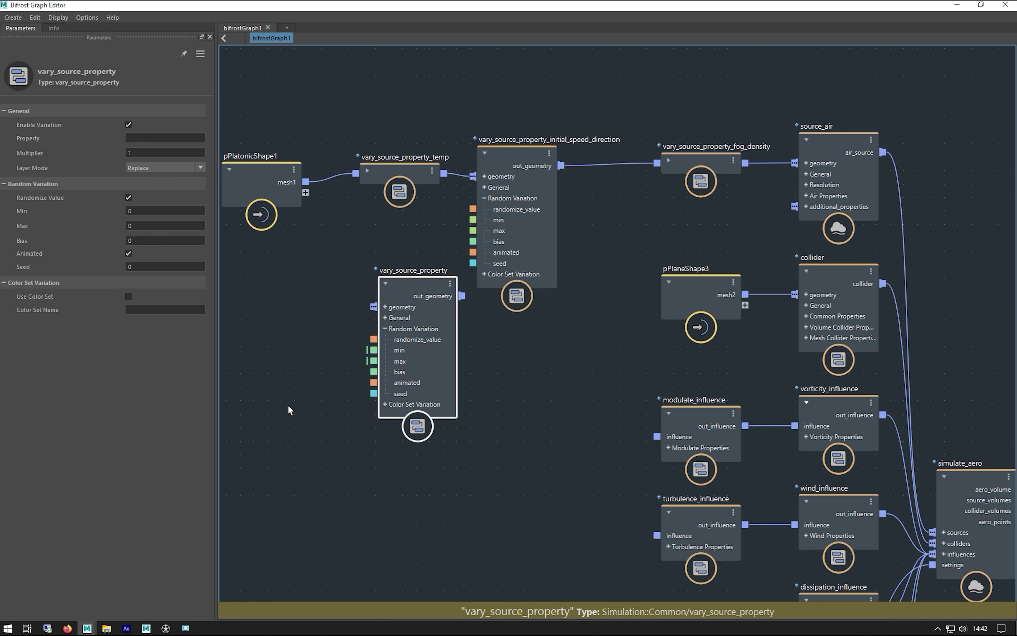
# Step: Add a value node beside the new vary_source_property node
pyautogui.click(288, 404)
pyautogui.press('Tab')
pyautogui.write('value')
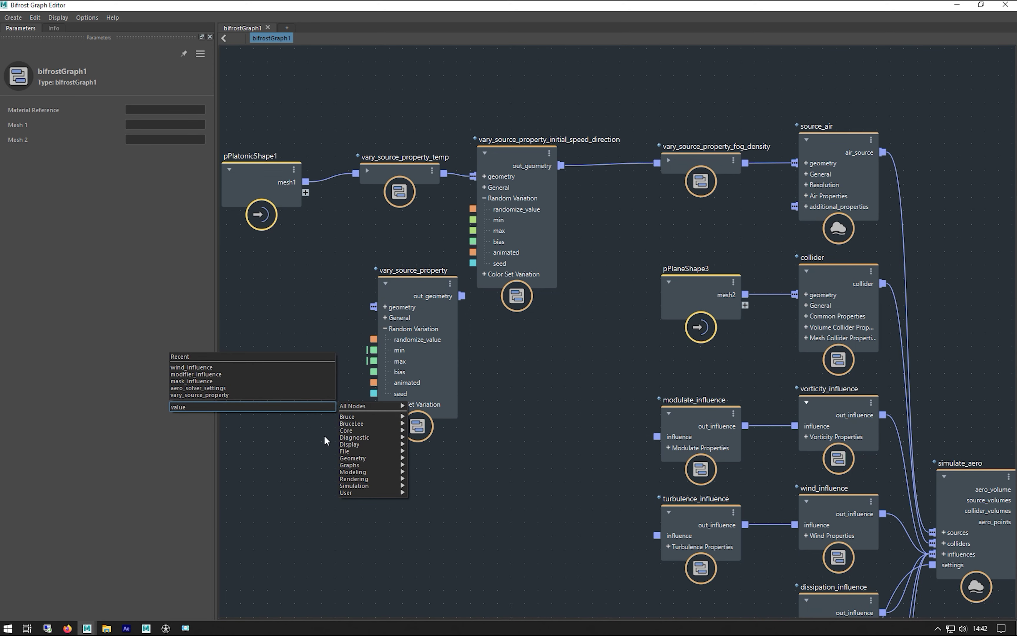
pyautogui.press('Return')
# Step: Change the value node's type to a three-component 32-bit floating point vector (Math::float3)
pyautogui.click(533, 229)
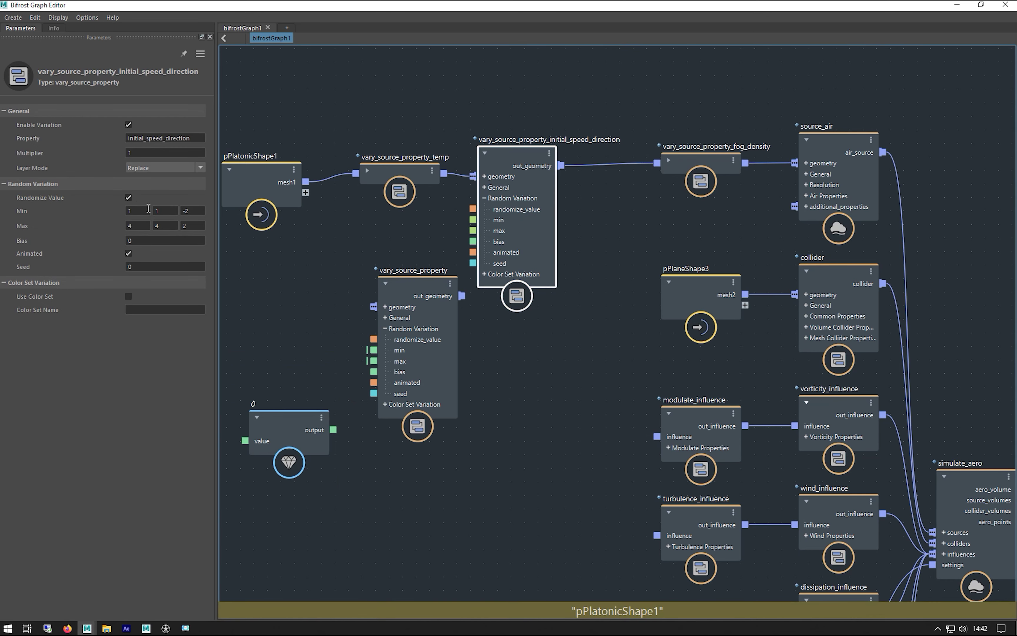
pyautogui.click(254, 428)
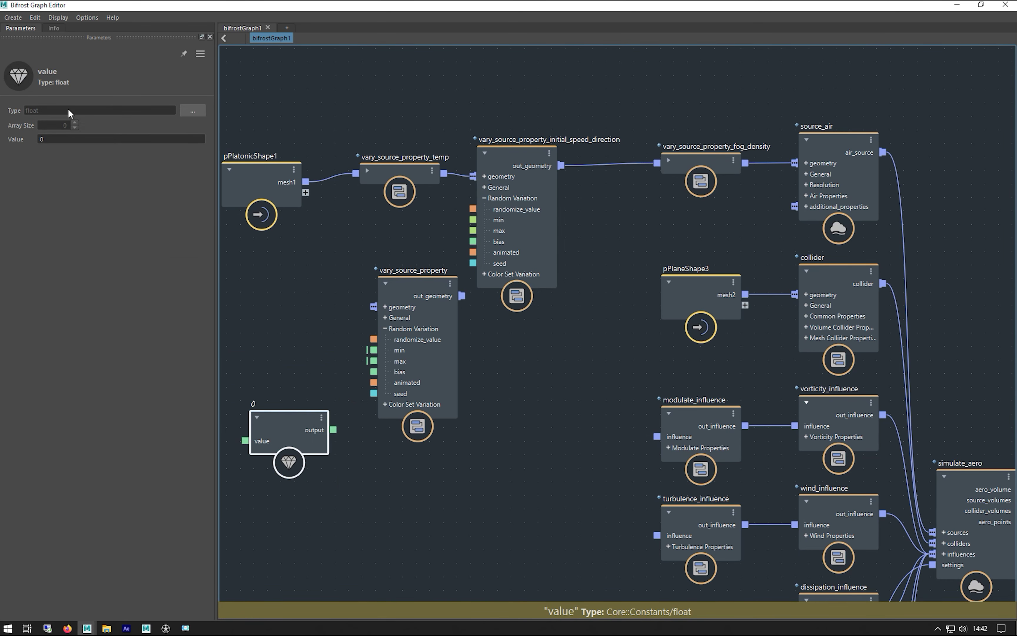
pyautogui.click(193, 110)
pyautogui.click(462, 230)
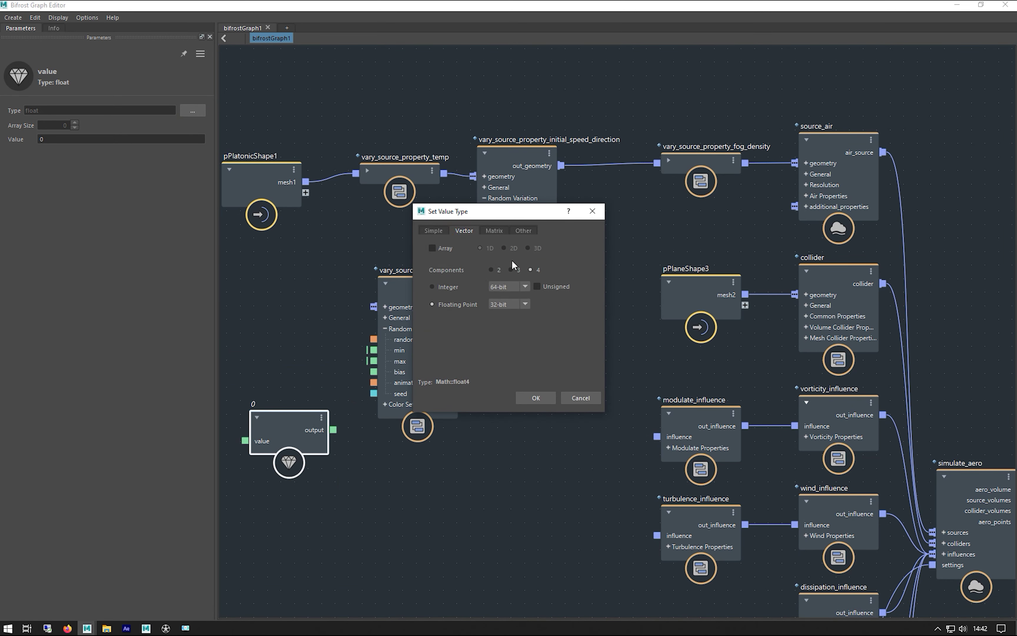
pyautogui.click(510, 270)
pyautogui.click(542, 397)
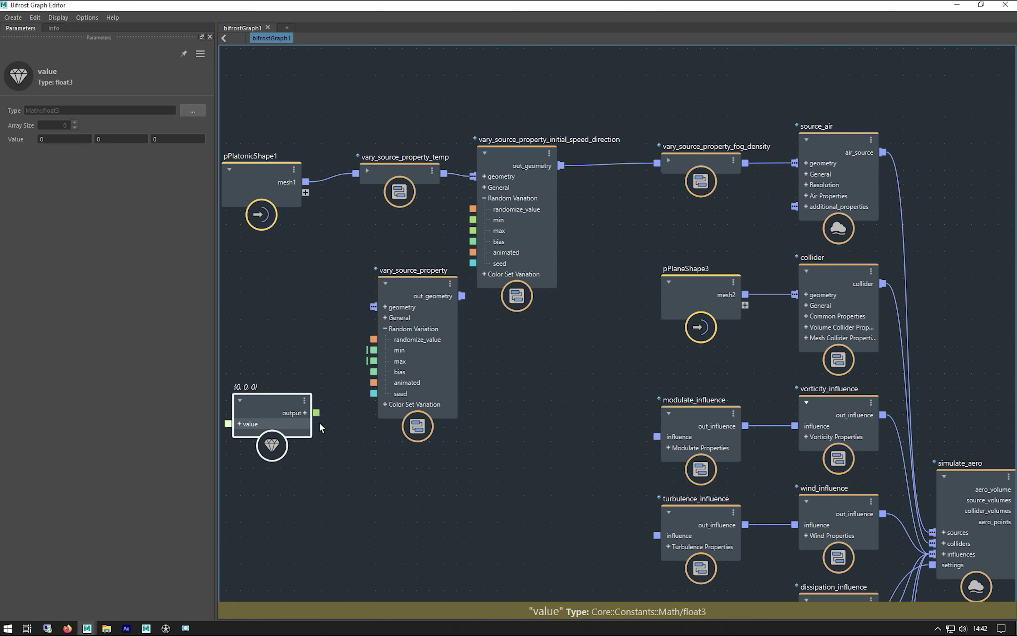
# Step: Connect the value node's output to the min port of the new vary_source_property node, then disconnect it
pyautogui.moveTo(315, 412); pyautogui.dragTo(374, 351)
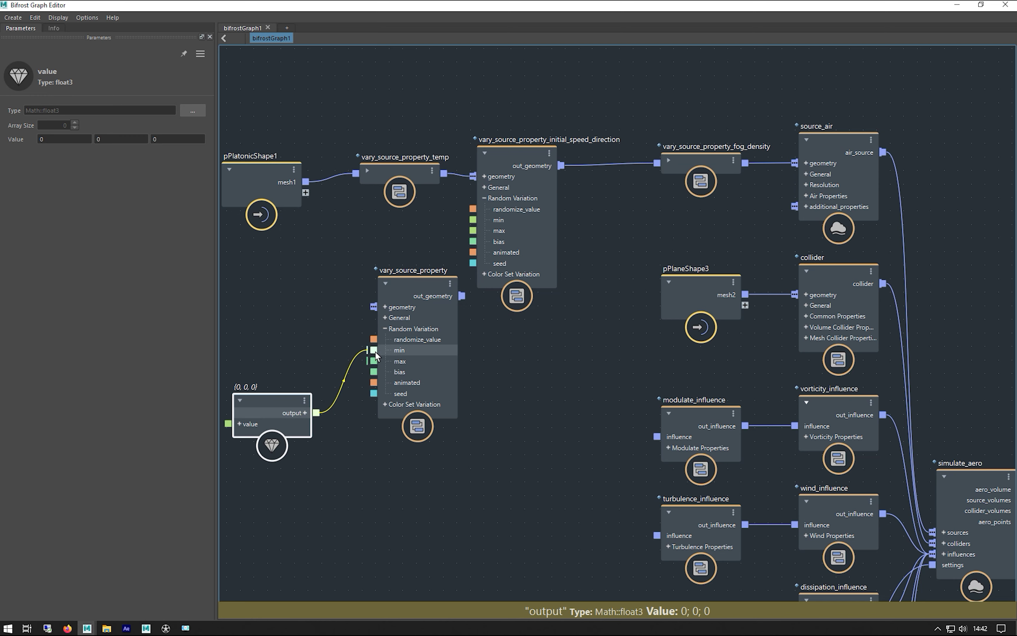
pyautogui.click(410, 297)
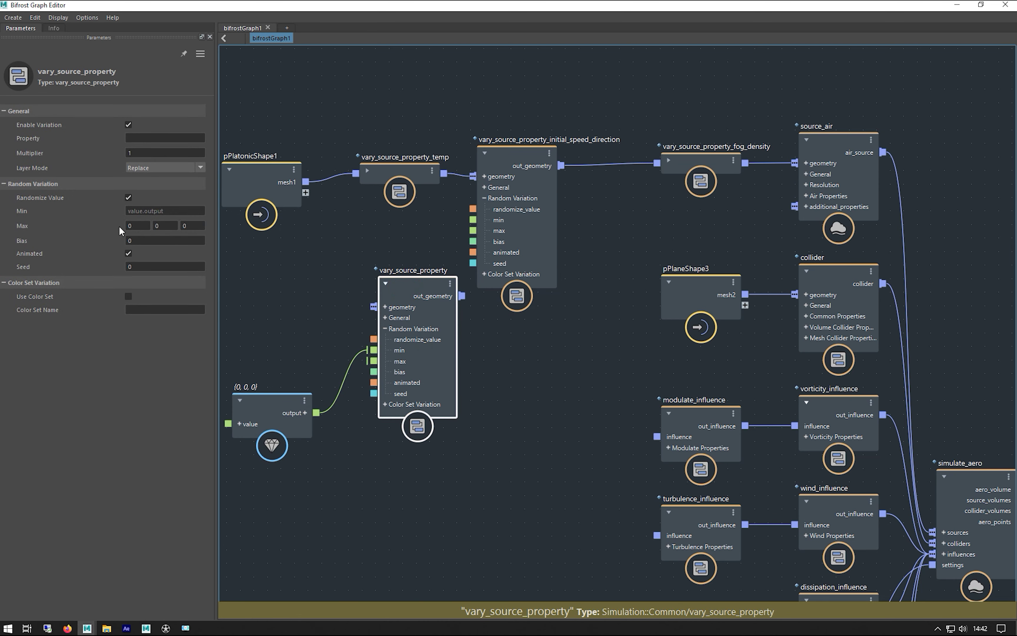
pyautogui.moveTo(358, 353); pyautogui.dragTo(306, 369)
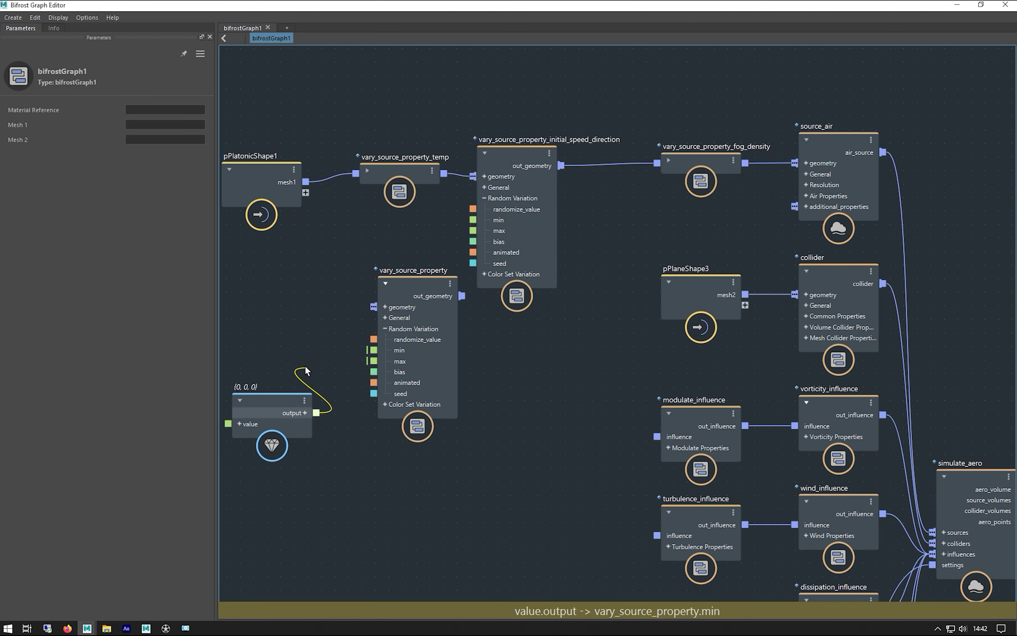
# Step: Set the value type of the new vary_source_property node's min and max ports to Math::float3
pyautogui.click(422, 350)
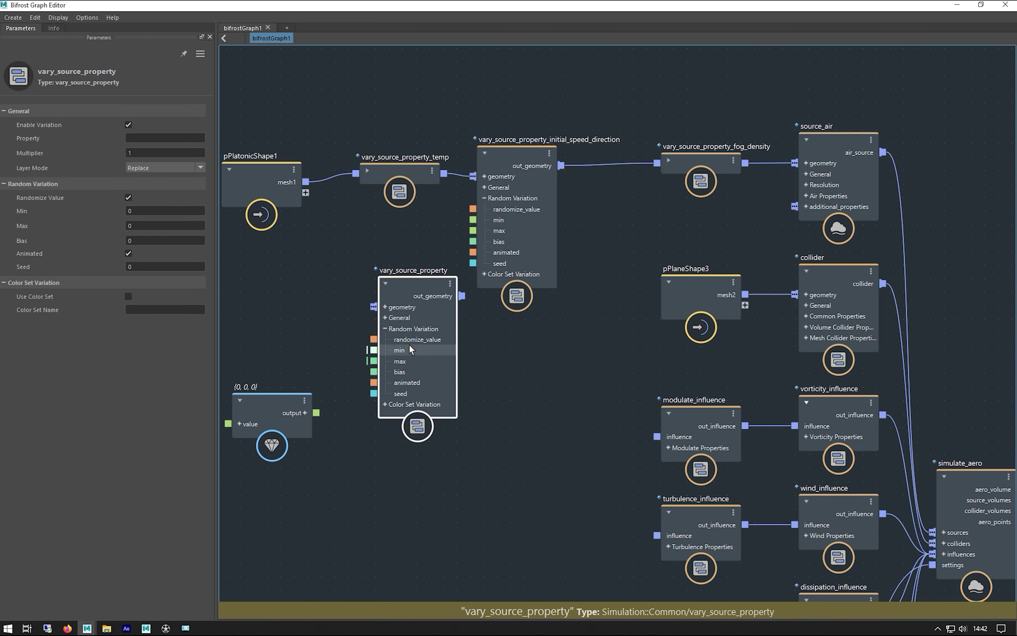
pyautogui.rightClick(400, 351)
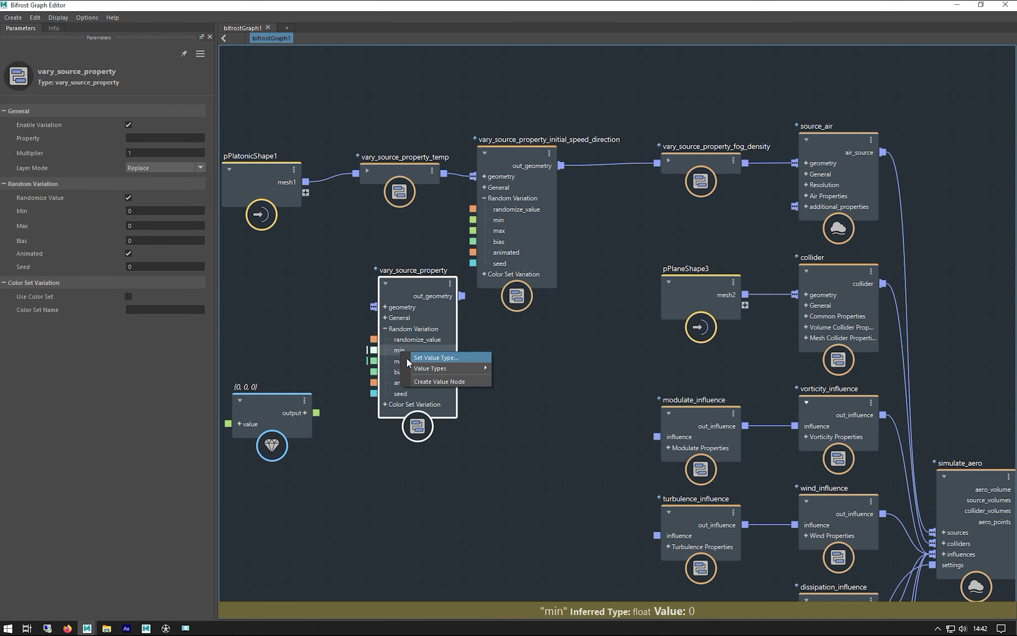
pyautogui.moveTo(473, 370)
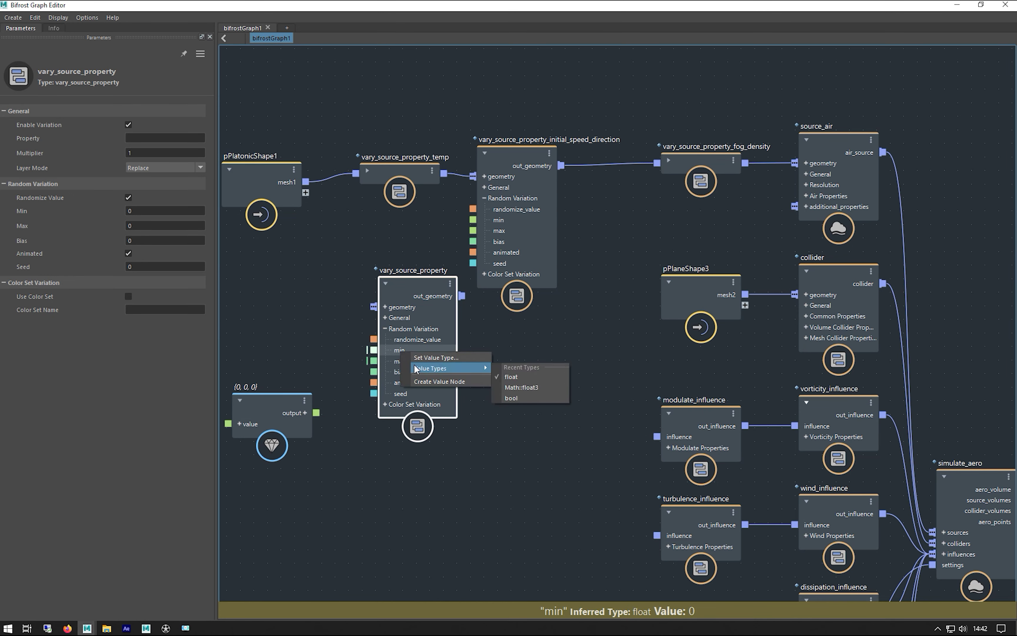
pyautogui.click(521, 387)
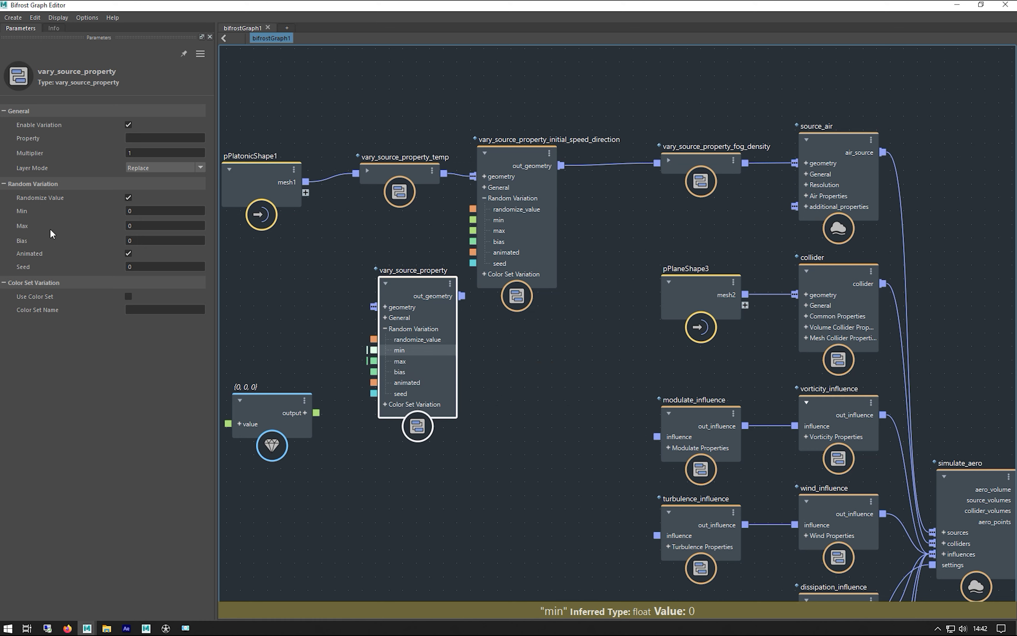
pyautogui.rightClick(403, 361)
pyautogui.moveTo(428, 383)
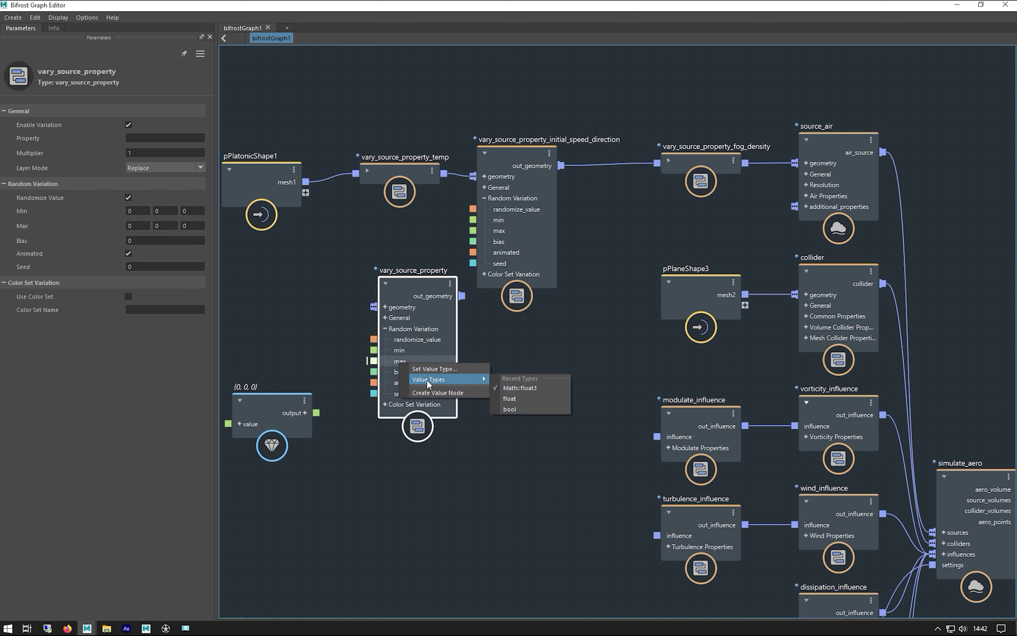
pyautogui.click(517, 388)
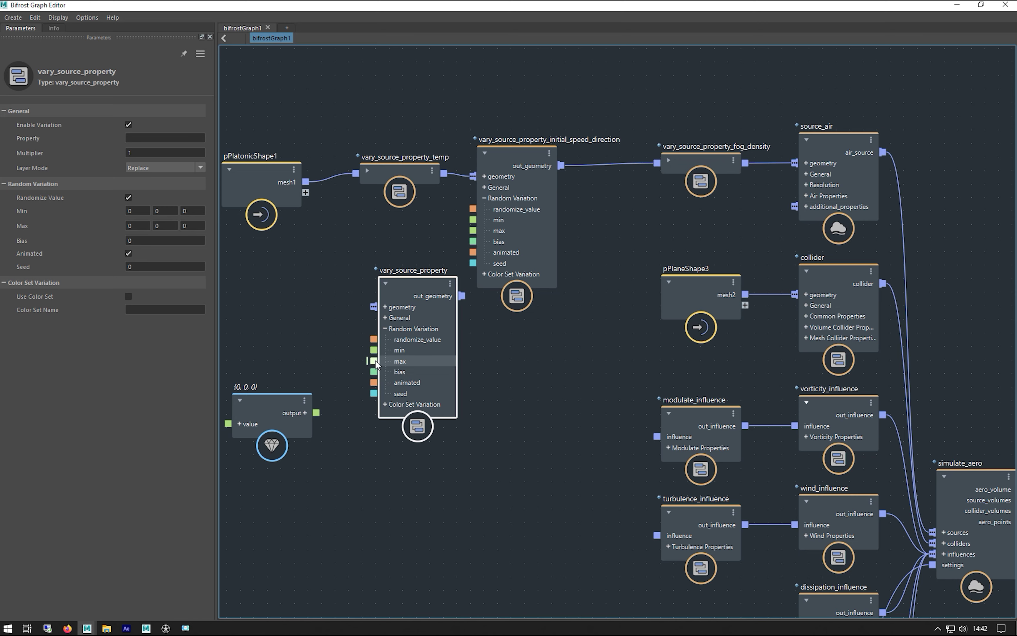
# Step: Create a value node from the bias port of the new vary_source_property node, then delete that value node
pyautogui.moveTo(265, 413); pyautogui.dragTo(270, 388)
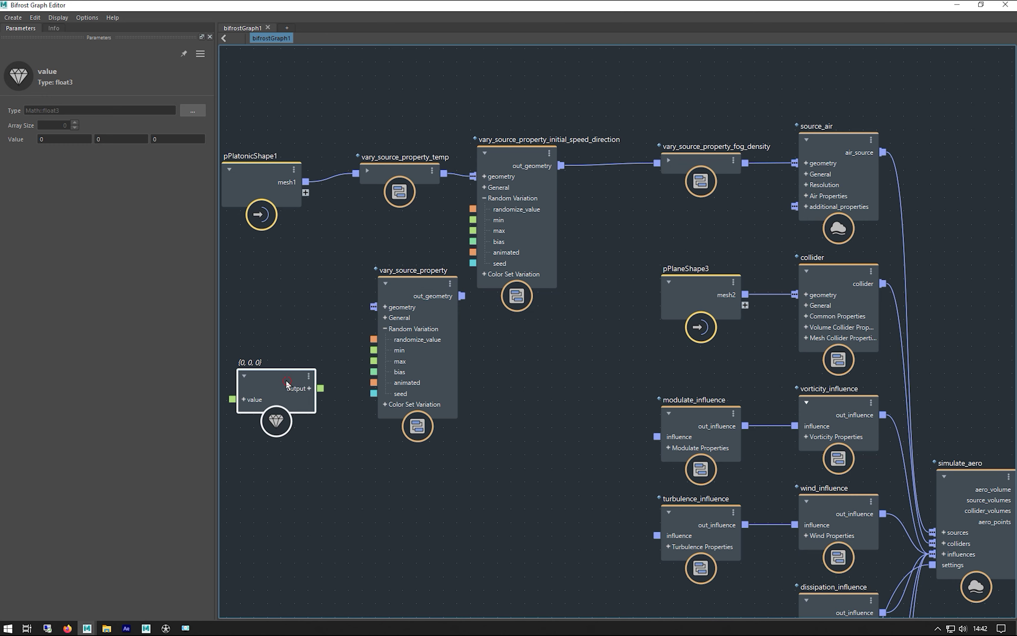
pyautogui.moveTo(287, 382); pyautogui.dragTo(280, 382)
pyautogui.moveTo(415, 316); pyautogui.dragTo(390, 306)
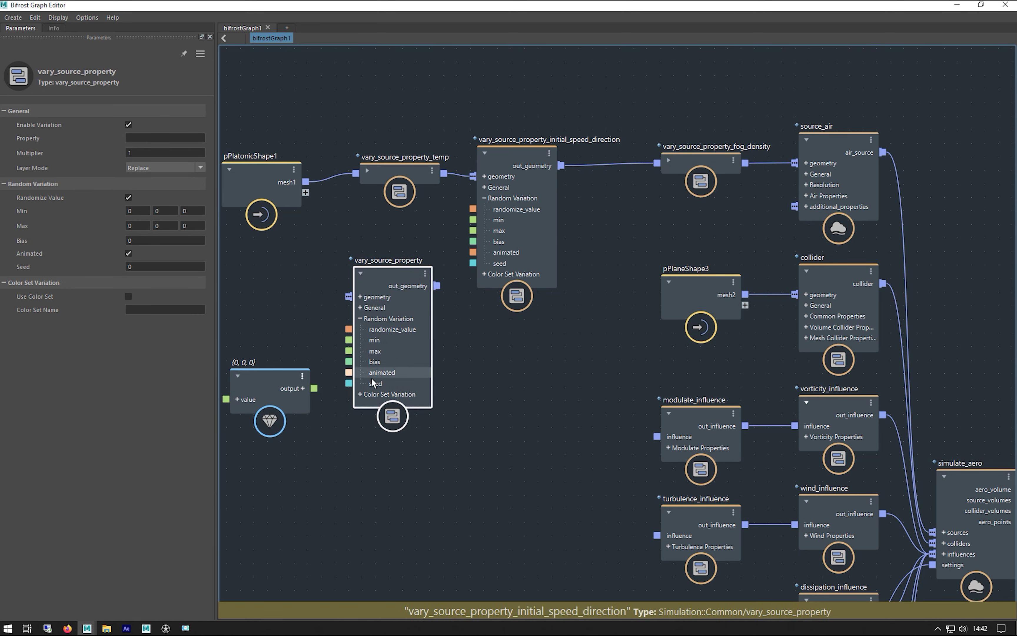
pyautogui.rightClick(377, 364)
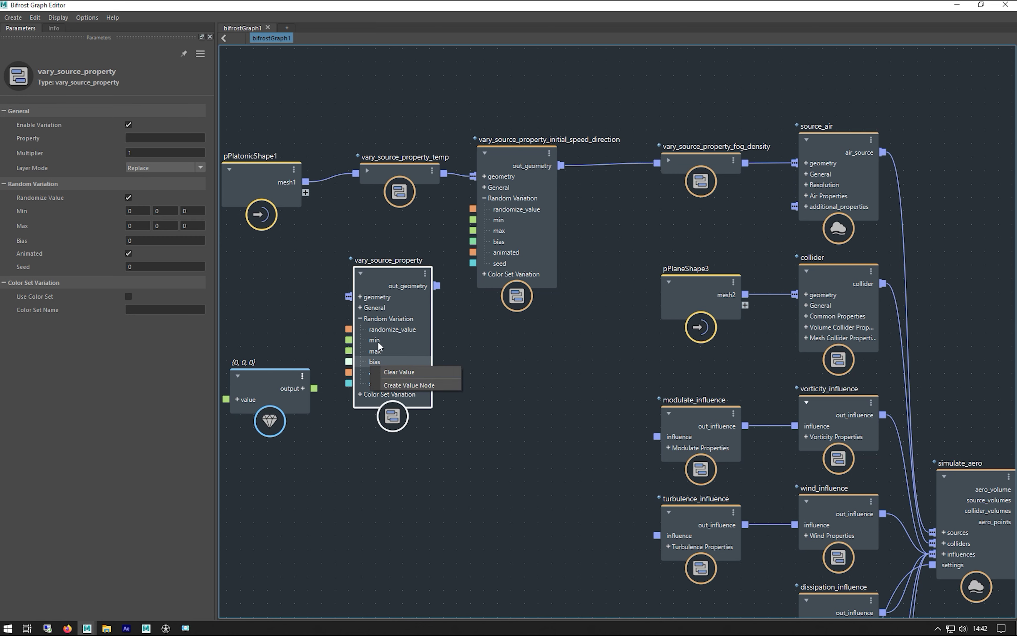
pyautogui.click(406, 386)
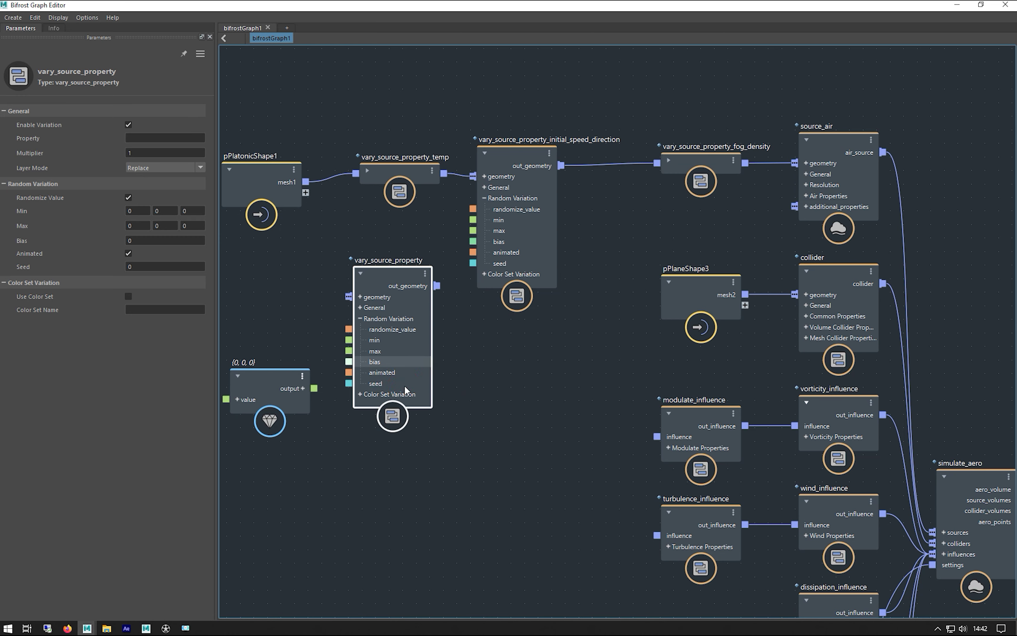
pyautogui.moveTo(252, 387); pyautogui.dragTo(282, 458)
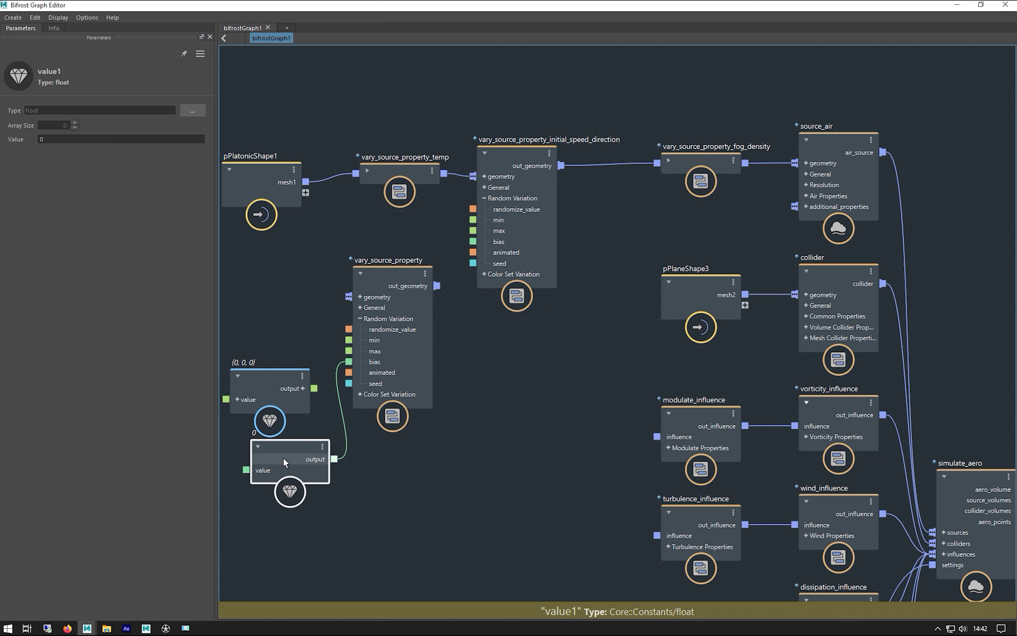
pyautogui.press('Delete')
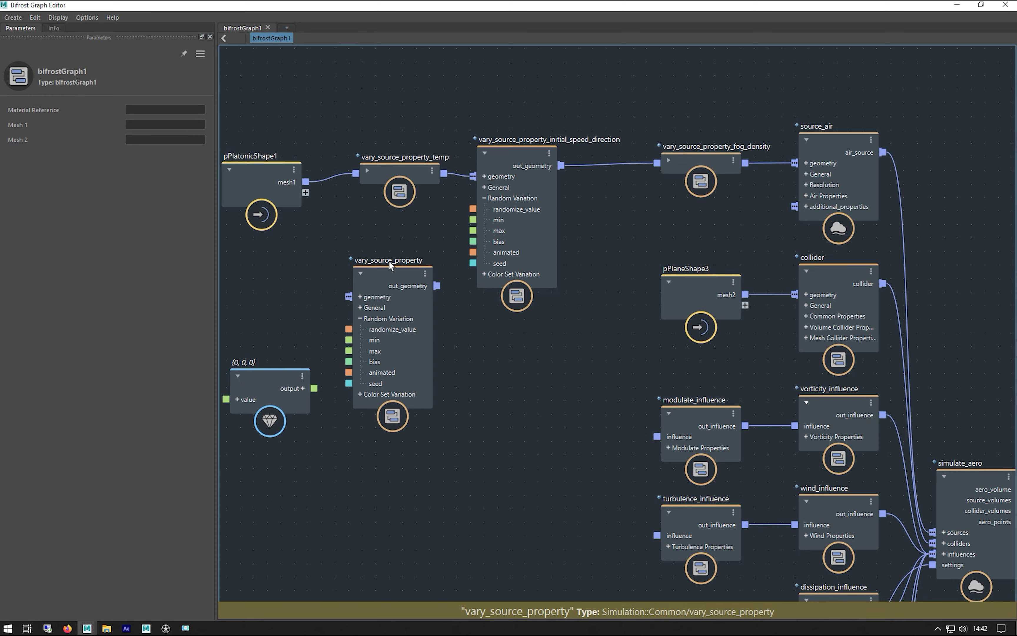
# Step: Set the value type of the new vary_source_property node's min port to a simple 32-bit floating point (float)
pyautogui.moveTo(393, 279); pyautogui.dragTo(420, 300)
pyautogui.rightClick(401, 361)
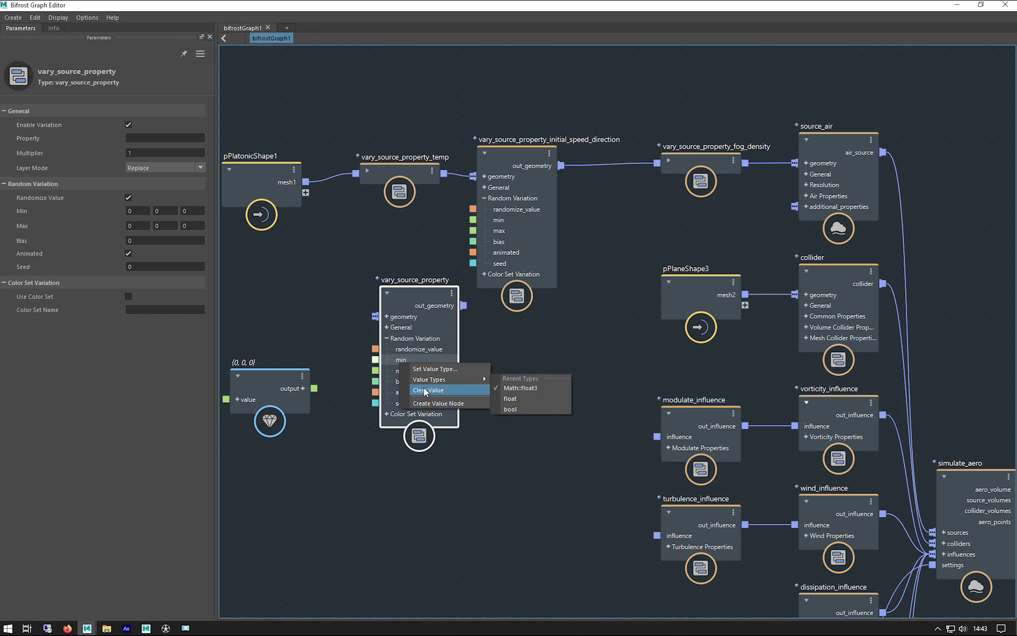
pyautogui.click(425, 369)
pyautogui.click(465, 231)
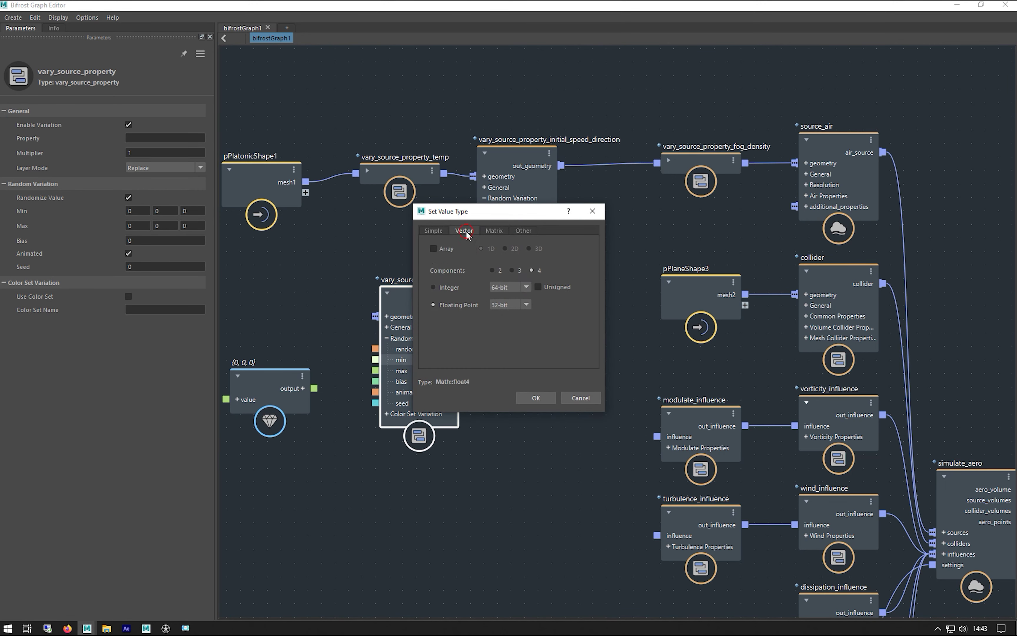
pyautogui.click(432, 232)
pyautogui.click(434, 296)
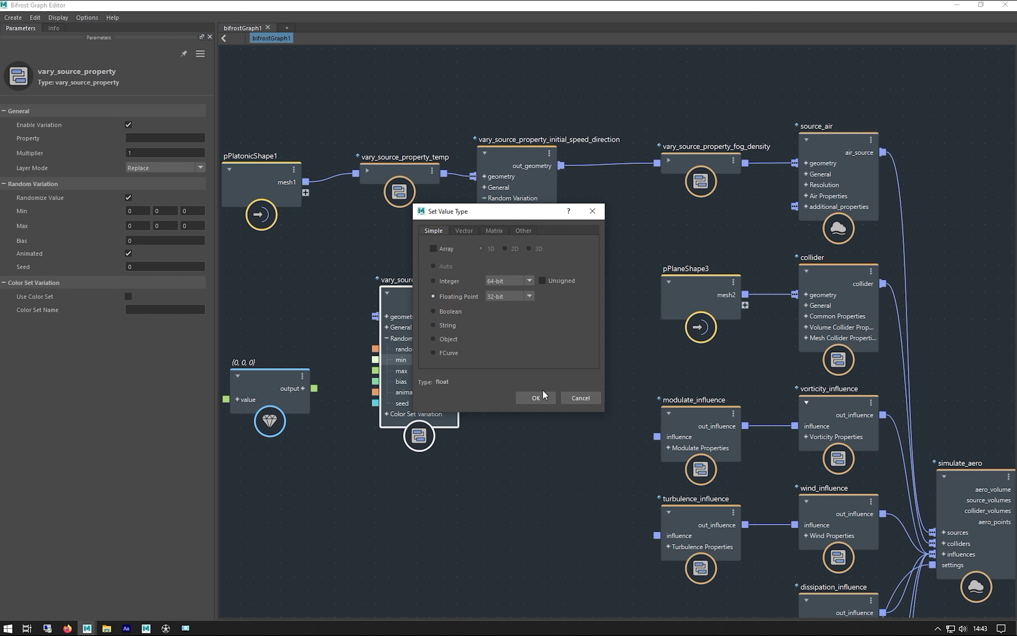
pyautogui.click(535, 397)
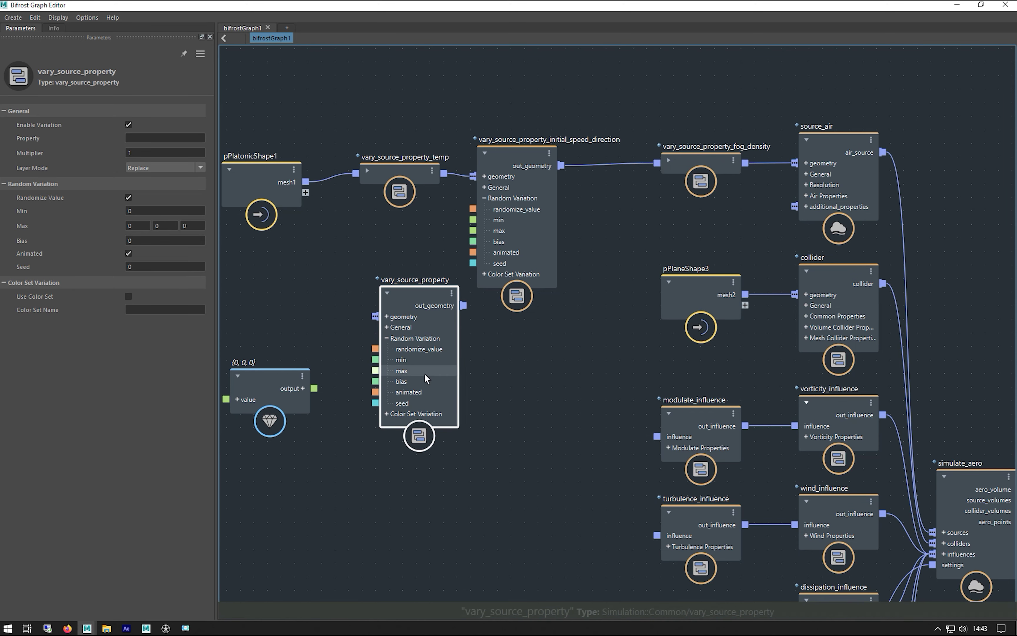
# Step: Delete the unconnected vary_source_property node and the leftover float3 value node from the graph
pyautogui.moveTo(417, 286); pyautogui.dragTo(401, 327)
pyautogui.press('Delete')
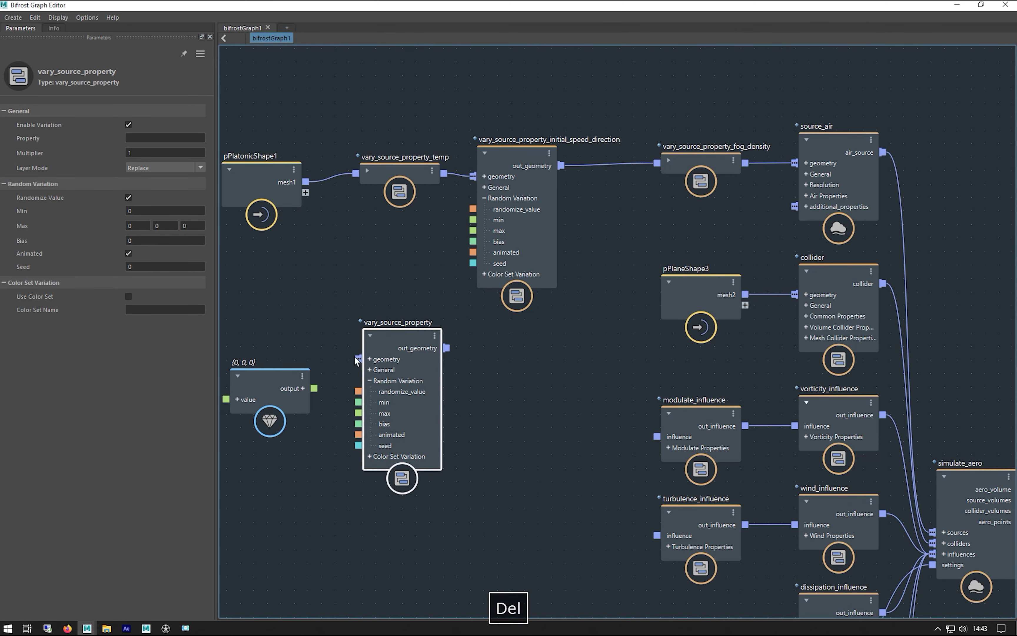
pyautogui.click(500, 229)
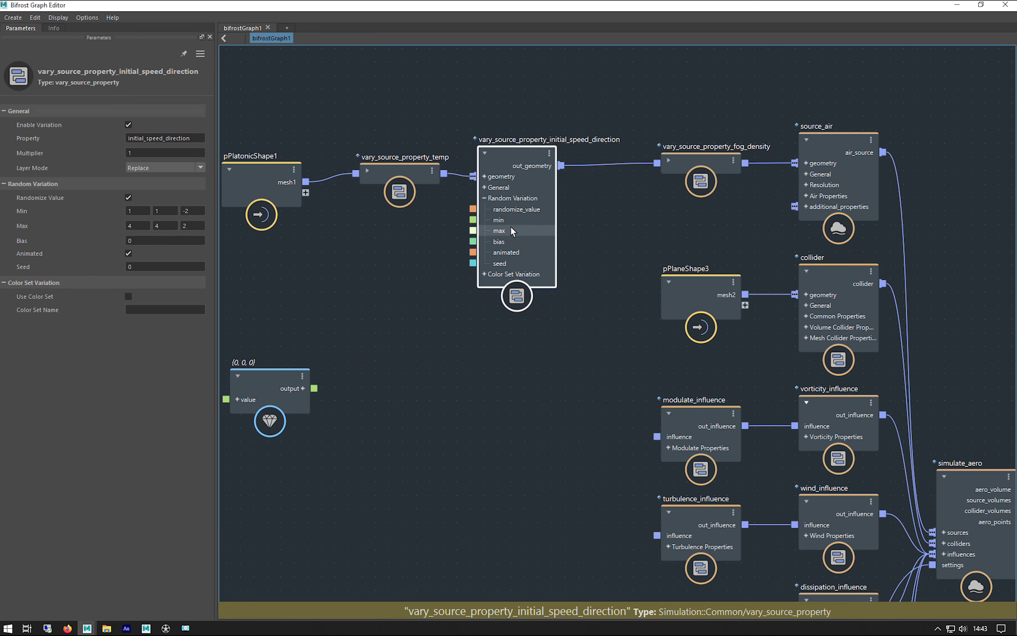
pyautogui.click(258, 374)
pyautogui.press('Delete')
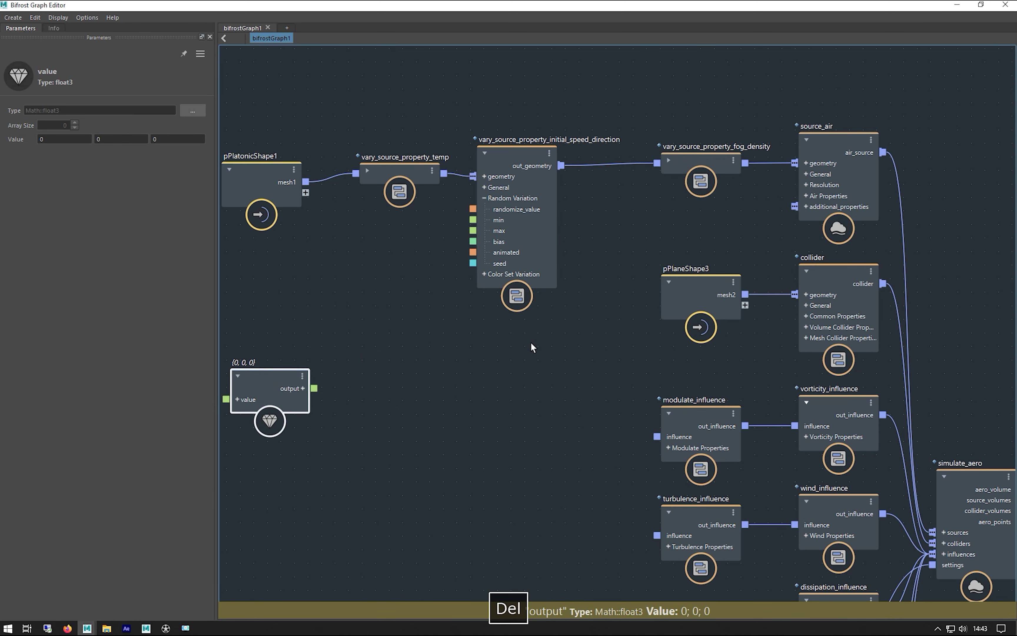
# Step: Expand the vary_source_property_fog_density node, move it closer to the initial speed direction node, and check its property, min and max
pyautogui.click(669, 160)
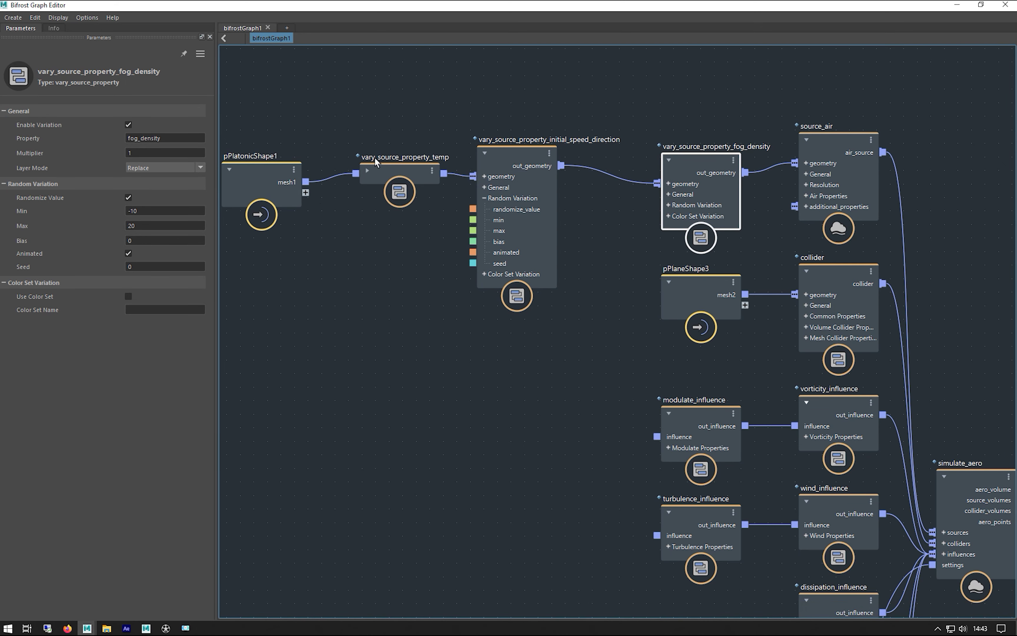
pyautogui.moveTo(674, 164); pyautogui.dragTo(645, 157)
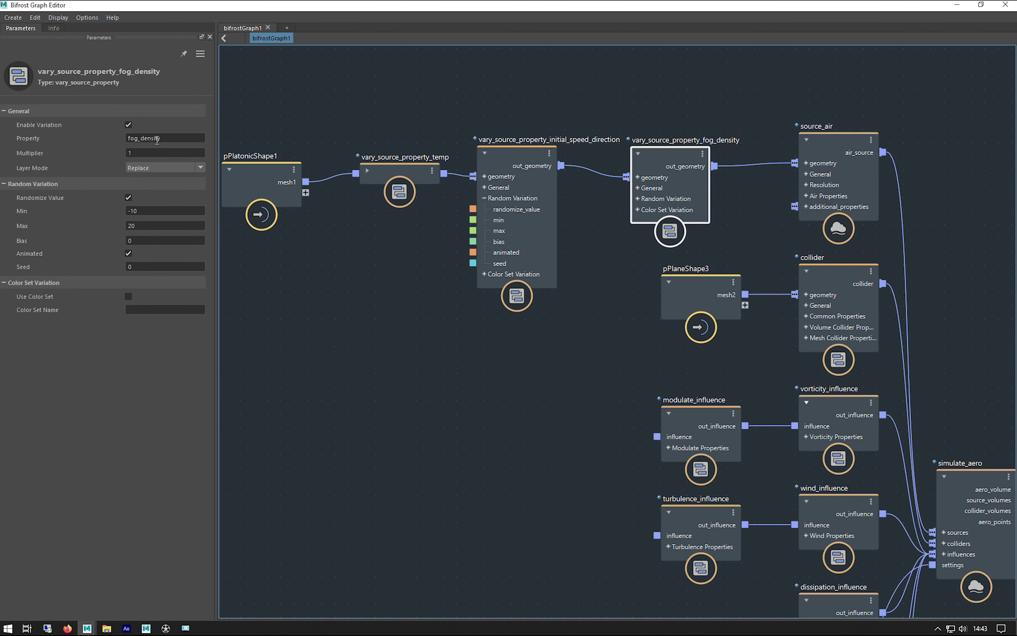
pyautogui.doubleClick(174, 139)
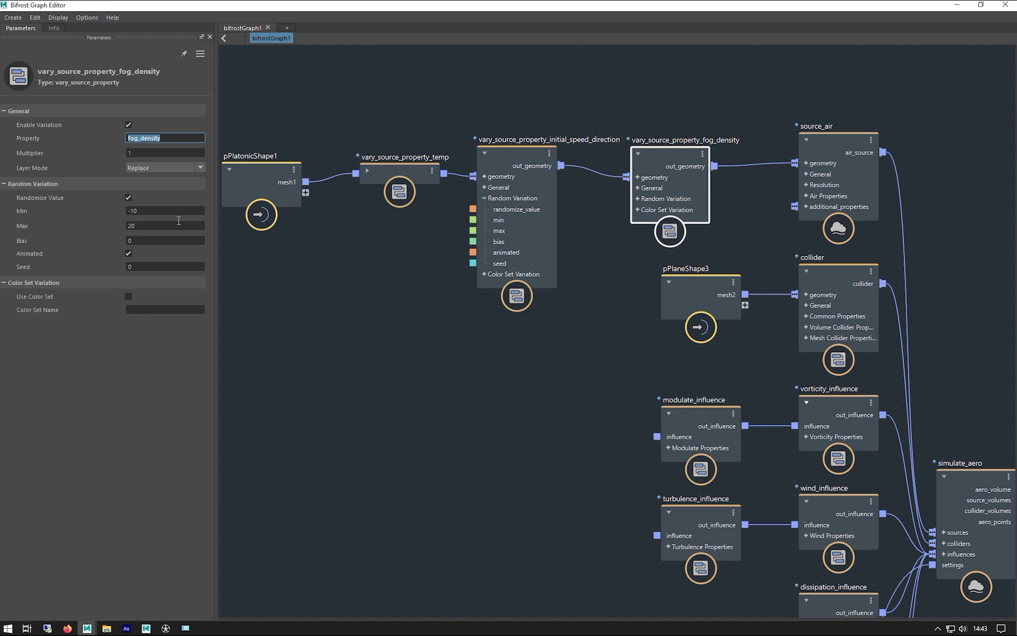
pyautogui.doubleClick(170, 227)
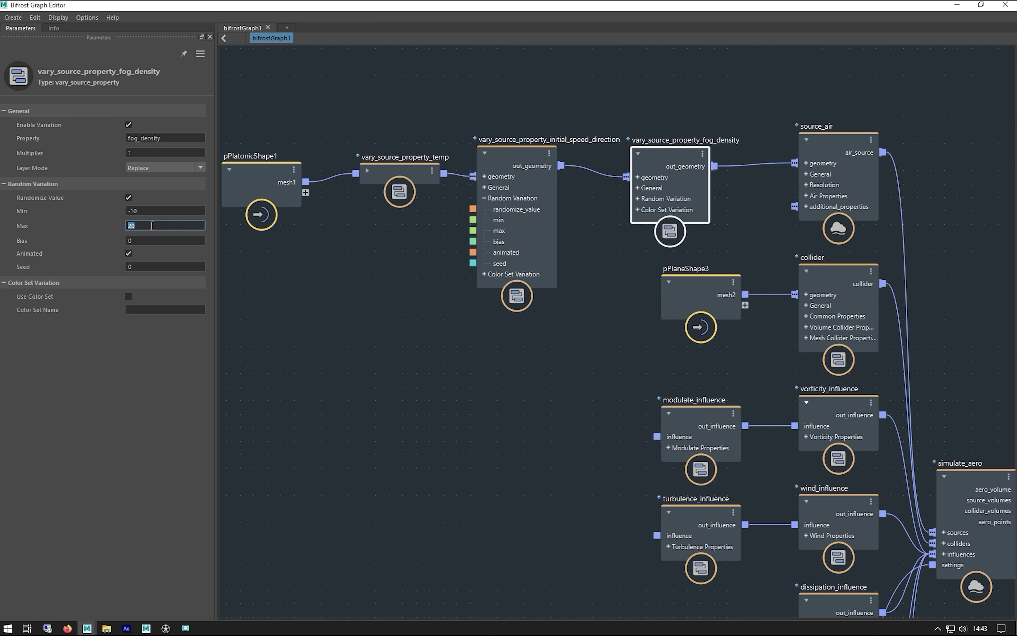
pyautogui.doubleClick(163, 209)
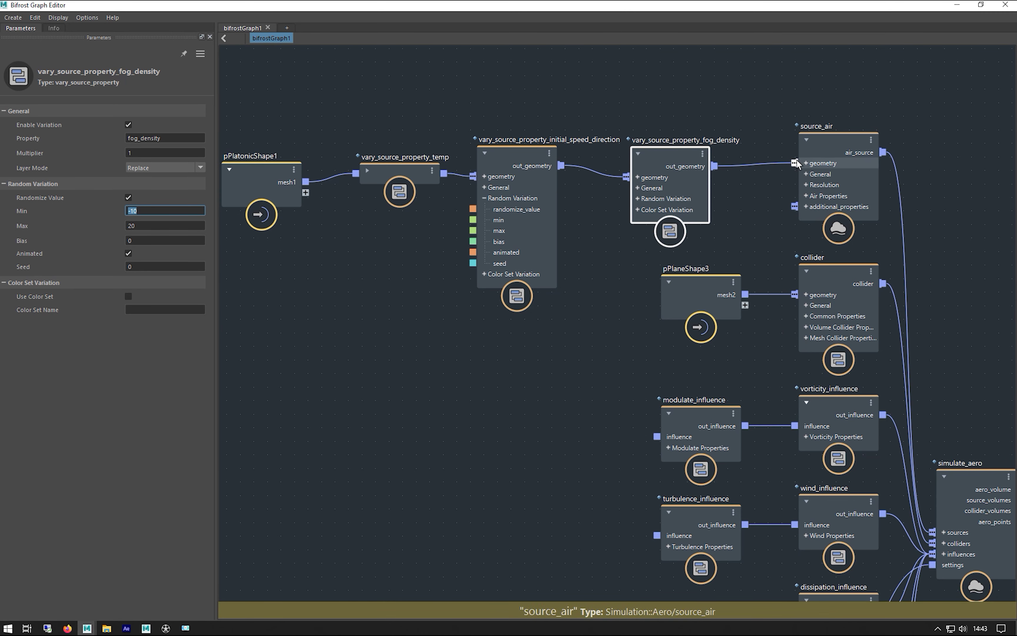
# Step: Examine the source_air node's parameters alongside those of the pPlatonicShape1 input mesh that feeds it
pyautogui.click(822, 155)
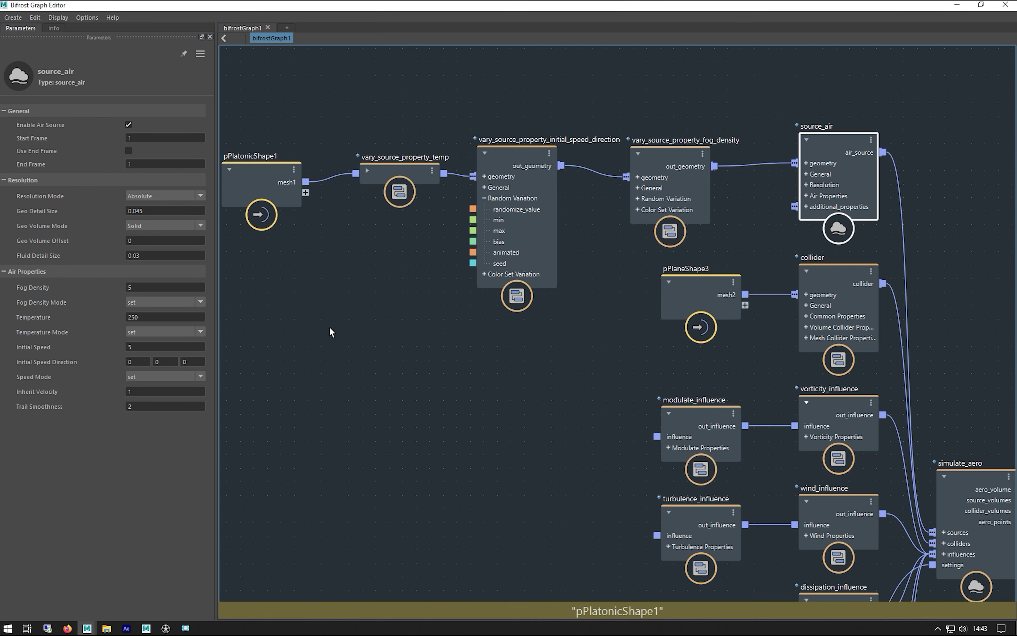
pyautogui.click(253, 180)
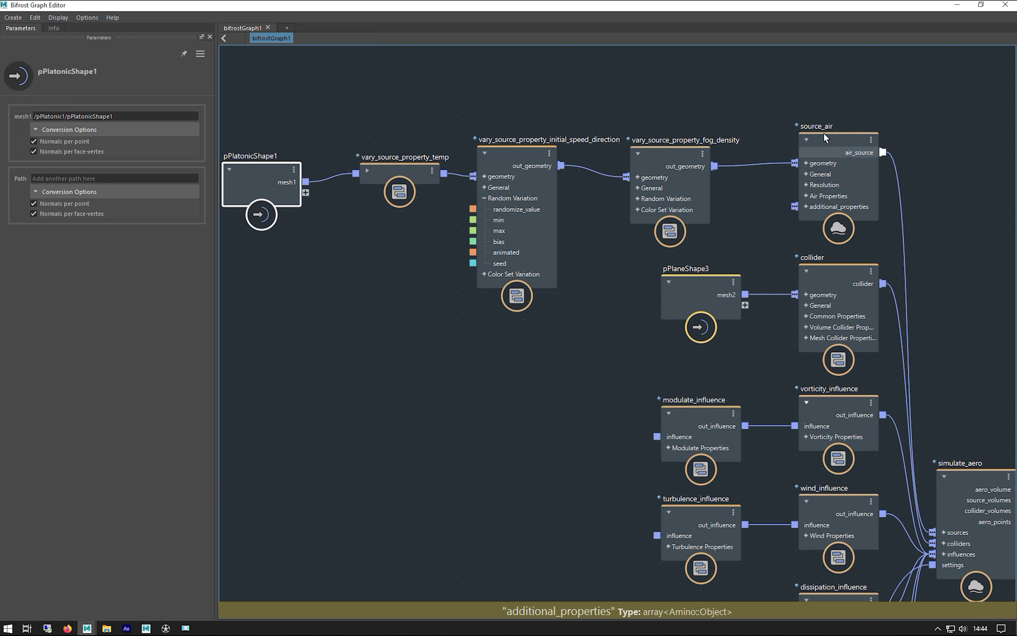
pyautogui.click(798, 157)
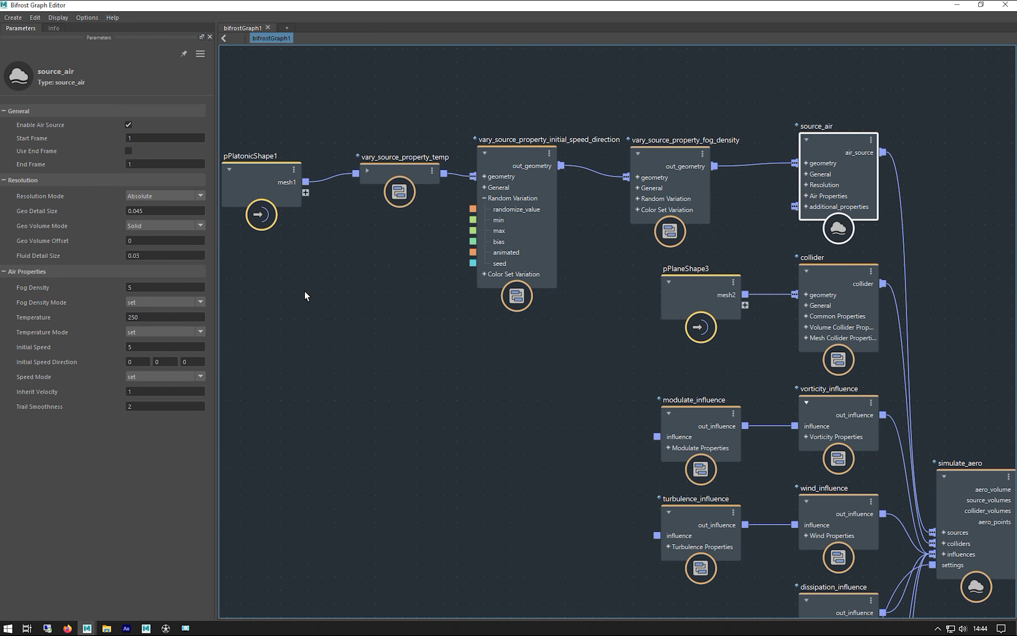
pyautogui.click(250, 182)
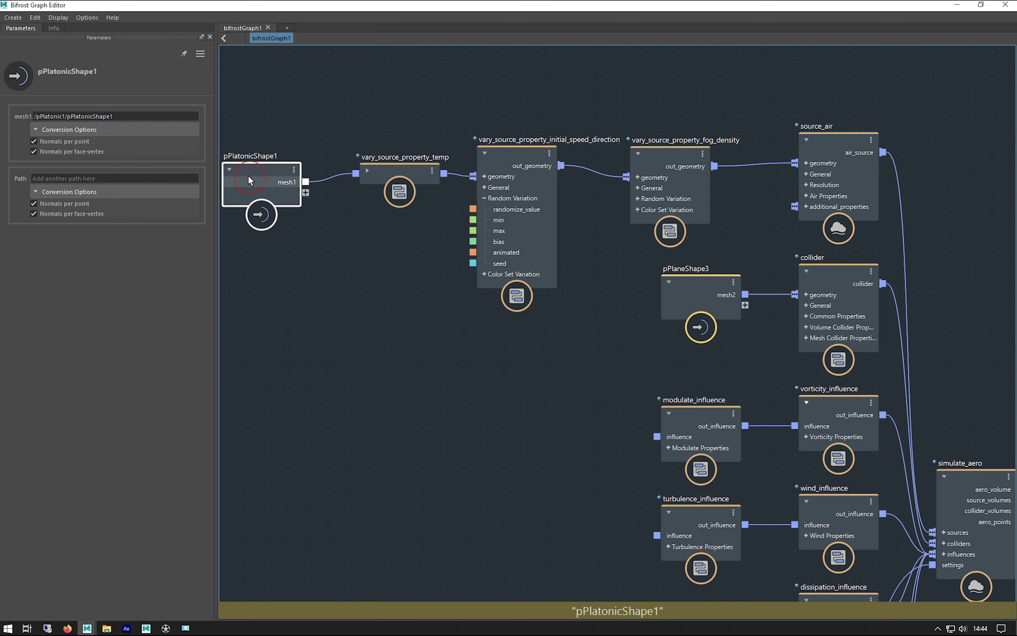
pyautogui.click(816, 156)
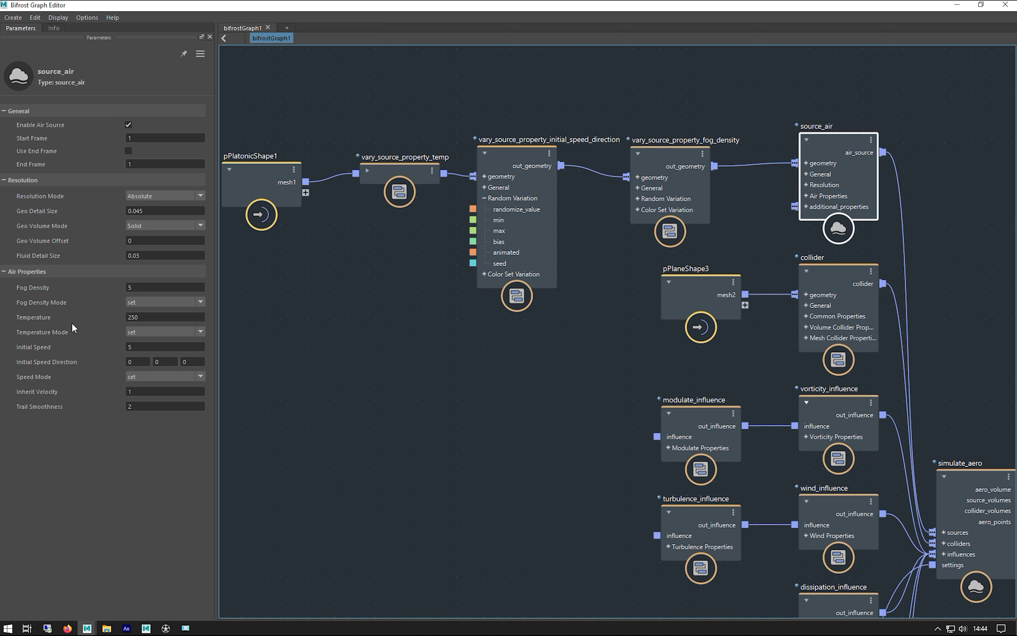
# Step: Review the source_air node's resolution mode, geo detail size and fluid detail size
pyautogui.click(151, 197)
pyautogui.click(152, 201)
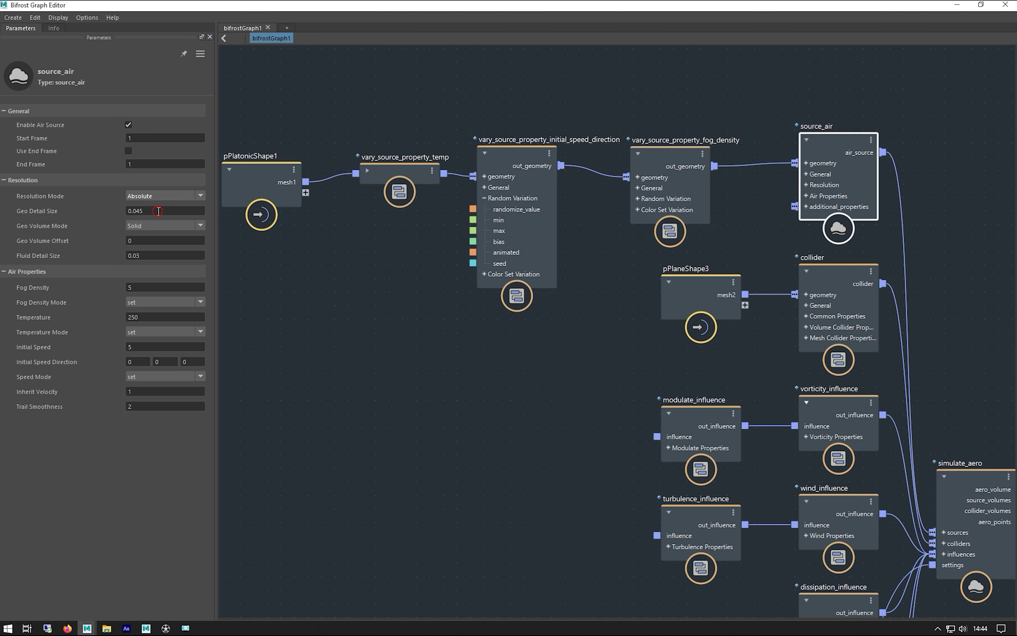
pyautogui.click(158, 211)
pyautogui.moveTo(136, 210); pyautogui.dragTo(147, 211)
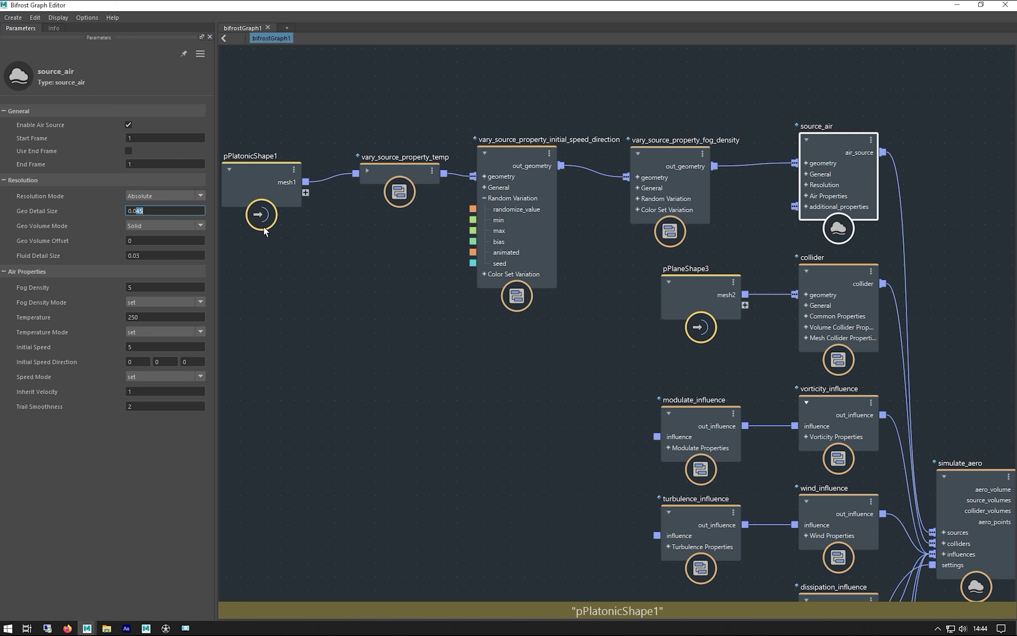
pyautogui.moveTo(151, 256); pyautogui.dragTo(82, 255)
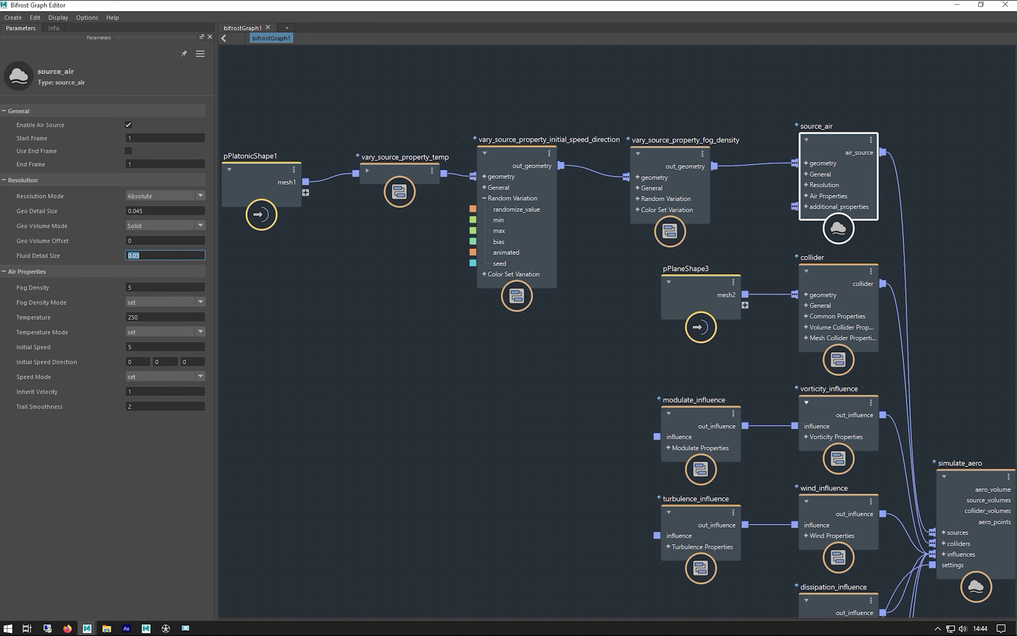
# Step: Switch to djv, play the rendered smoke sequence from the first frame, stop it, and return to the Bifrost graph
pyautogui.click(166, 628)
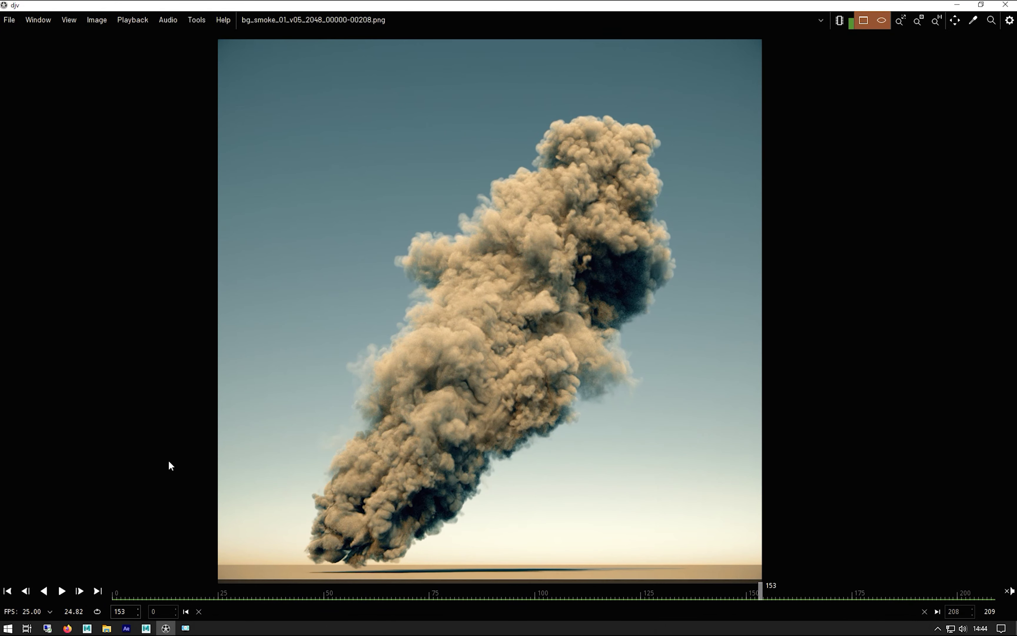
pyautogui.click(7, 591)
pyautogui.click(62, 591)
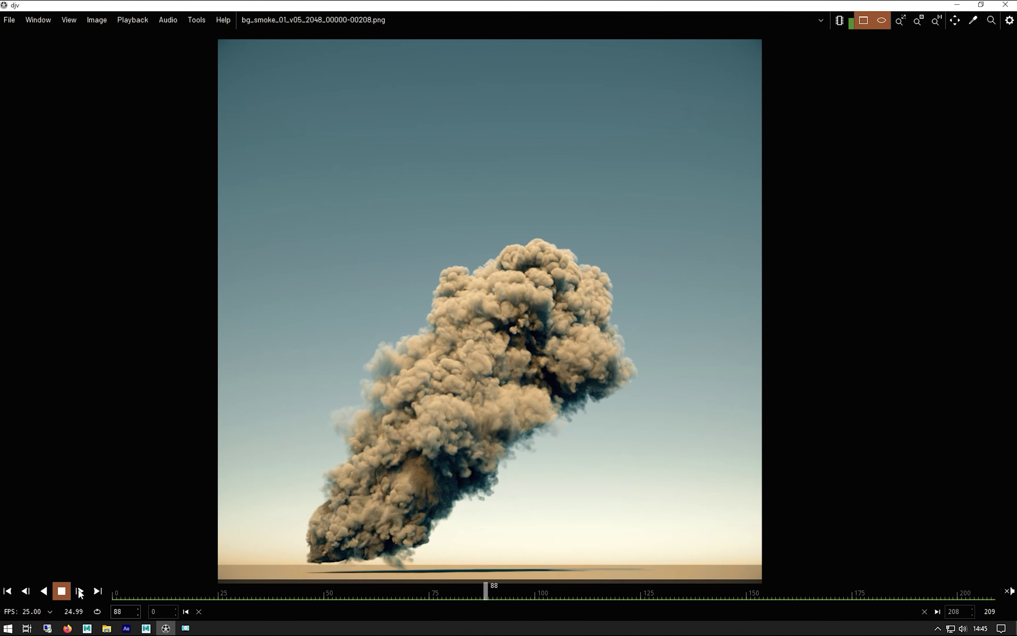
pyautogui.click(62, 593)
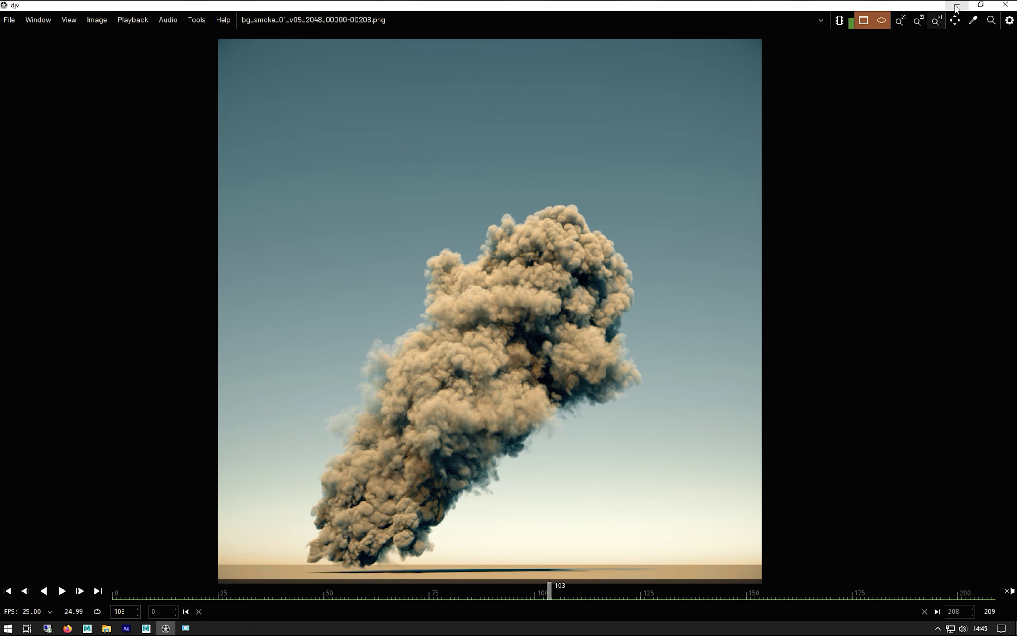
pyautogui.doubleClick(743, 6)
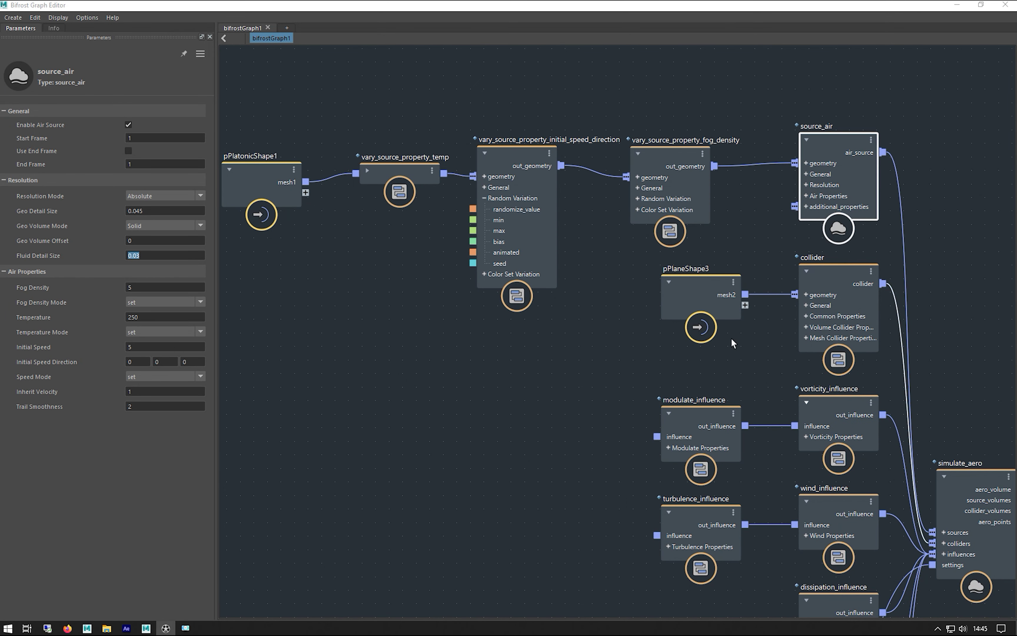
# Step: Examine the collider node's parameters, including its geo mode options, and the pPlaneShape3 mesh connected to it
pyautogui.moveTo(600, 368); pyautogui.dragTo(479, 318, button='middle')
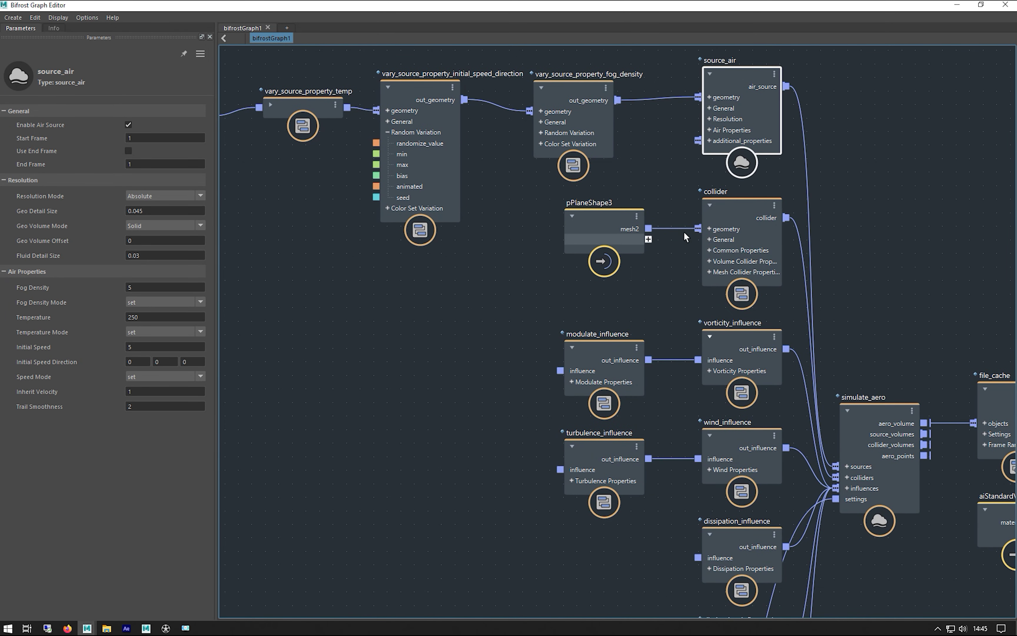
pyautogui.click(746, 208)
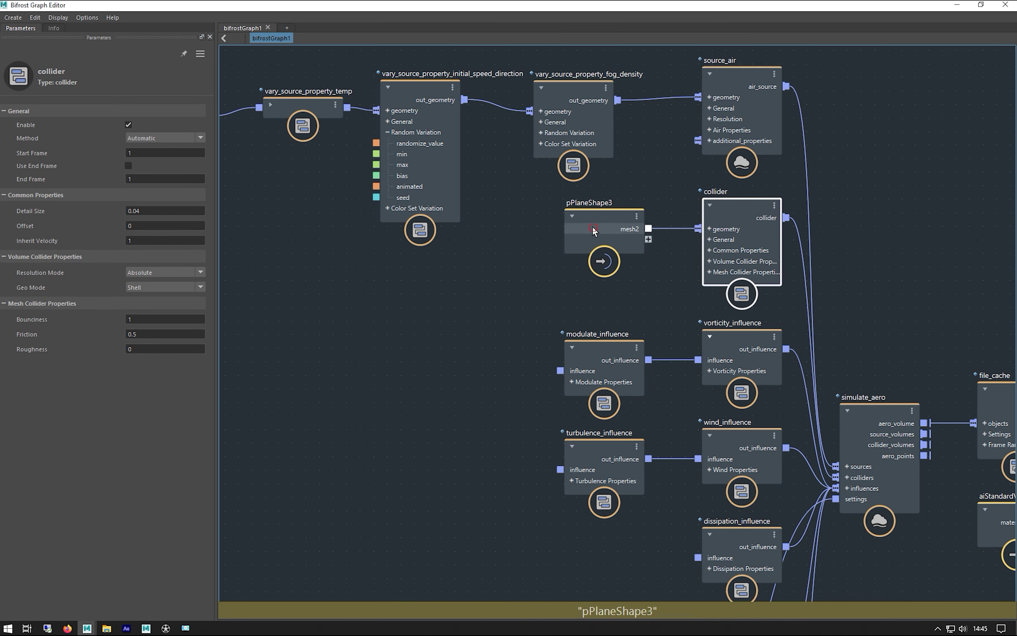
pyautogui.click(593, 230)
pyautogui.click(747, 217)
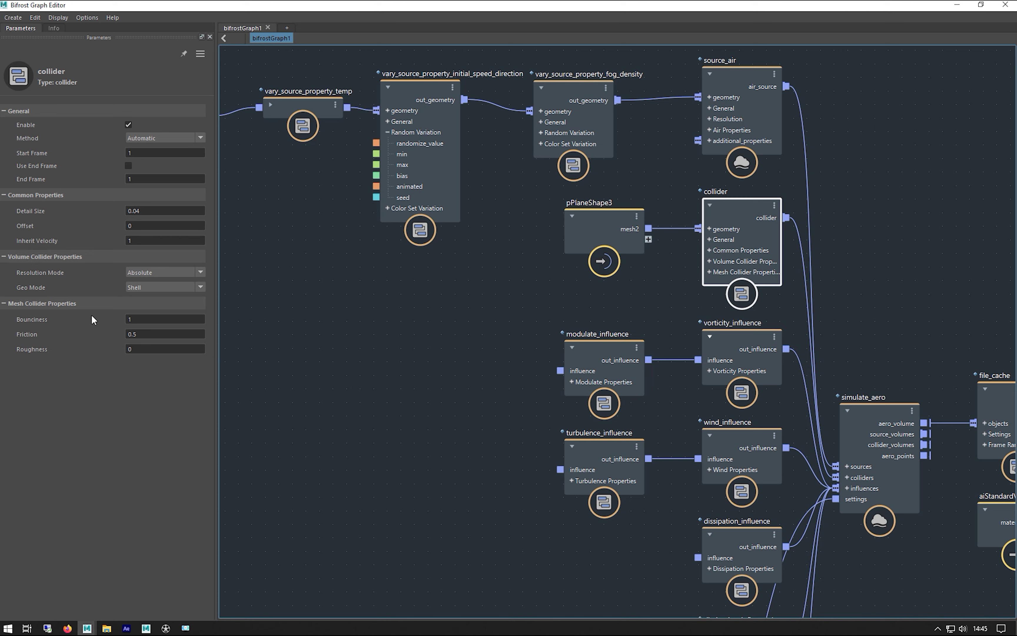
pyautogui.click(140, 291)
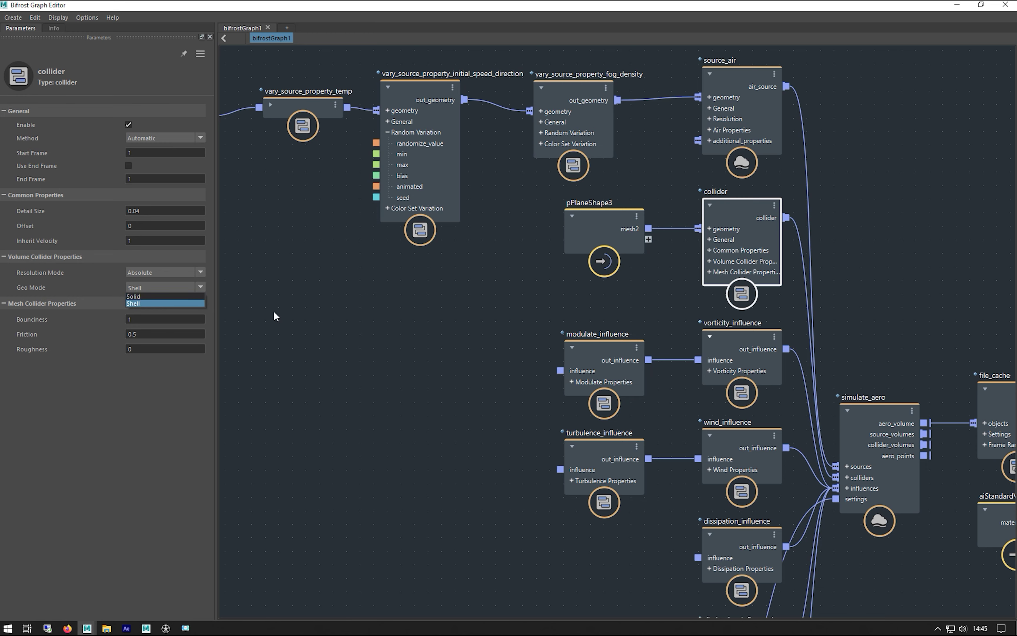
pyautogui.click(74, 292)
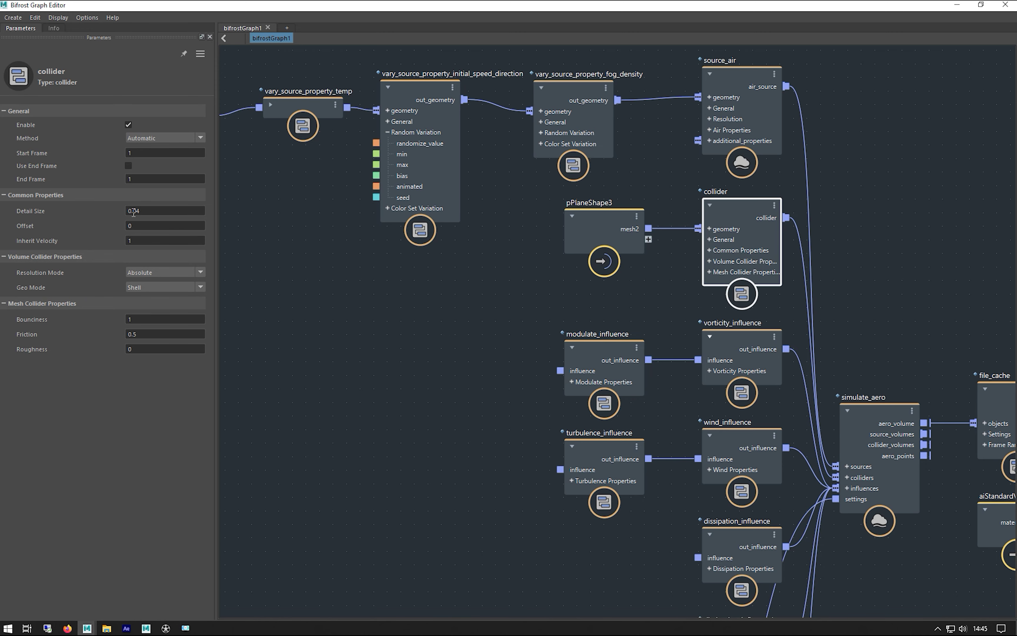
# Step: Review the collider's detail size, the simulate_aero node's parameters and the influence nodes that feed it
pyautogui.moveTo(134, 212); pyautogui.dragTo(141, 212)
pyautogui.moveTo(476, 290); pyautogui.dragTo(375, 311, button='middle')
pyautogui.click(791, 337)
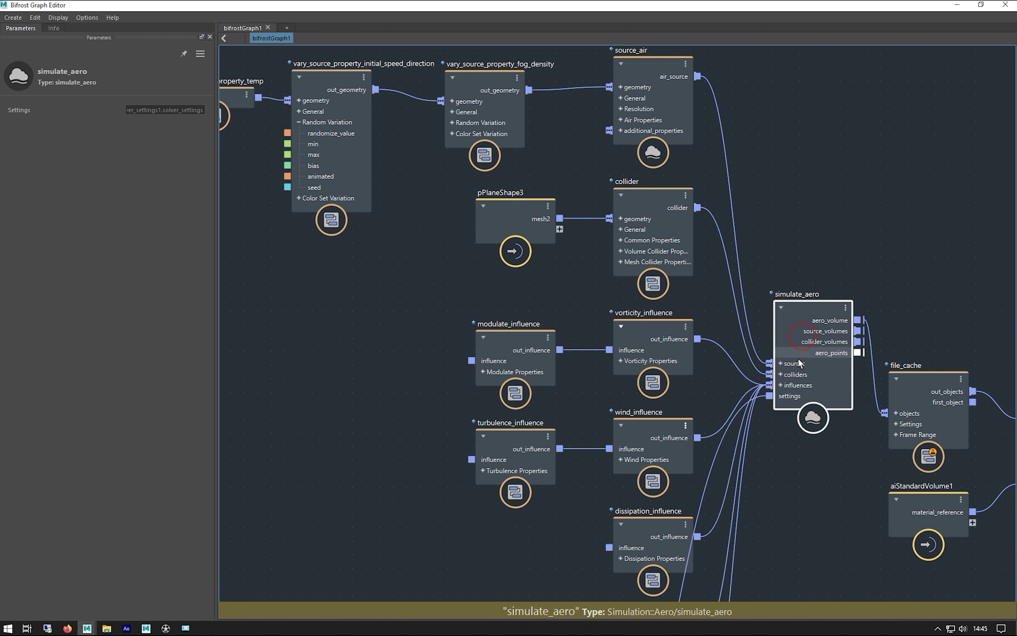
pyautogui.moveTo(288, 340); pyautogui.dragTo(313, 252, button='middle')
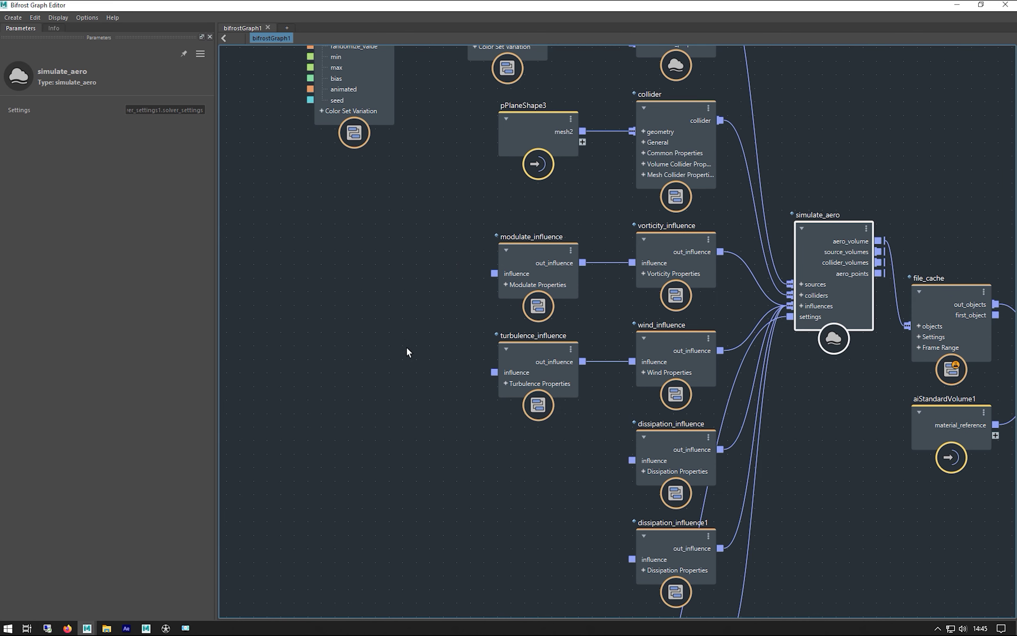
pyautogui.moveTo(332, 372); pyautogui.dragTo(324, 282, button='middle')
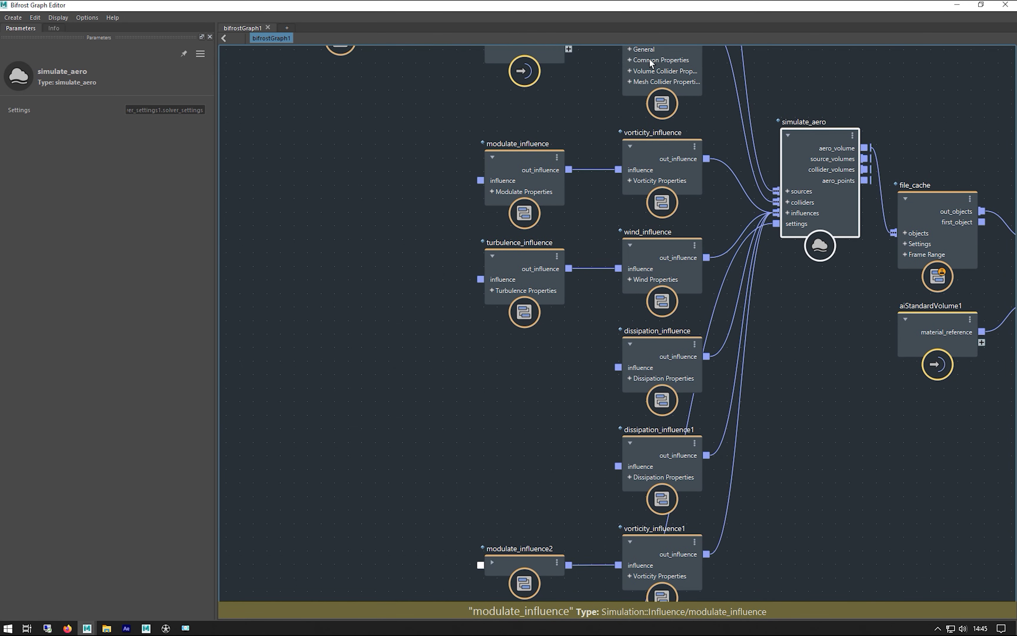
pyautogui.moveTo(403, 427); pyautogui.dragTo(401, 186, button='middle')
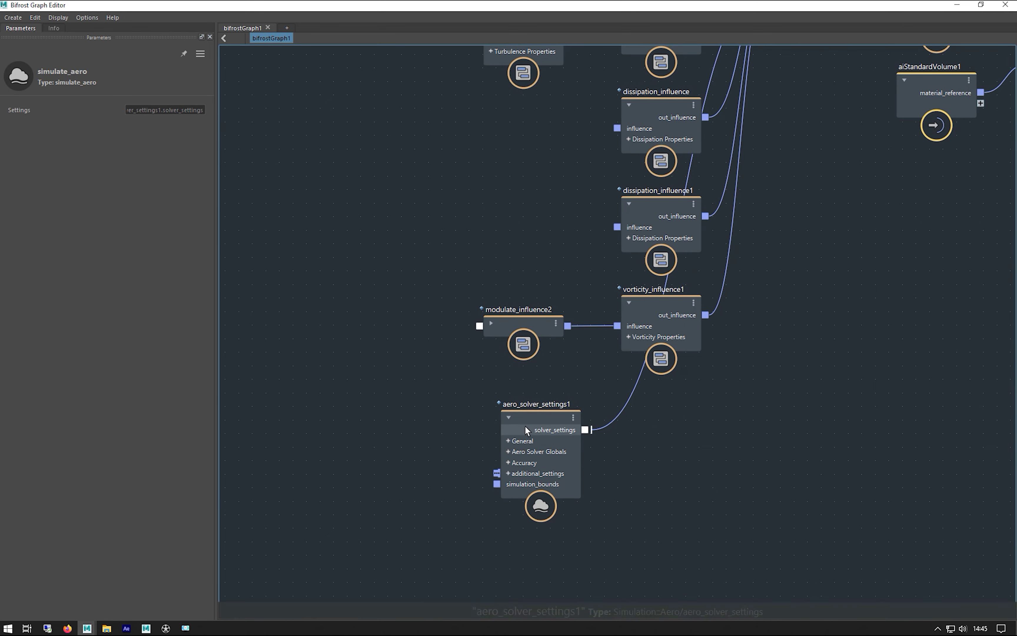
# Step: Move the aero_solver_settings1 node directly beneath the vorticity_influence1 node in the graph
pyautogui.moveTo(526, 429); pyautogui.dragTo(687, 423)
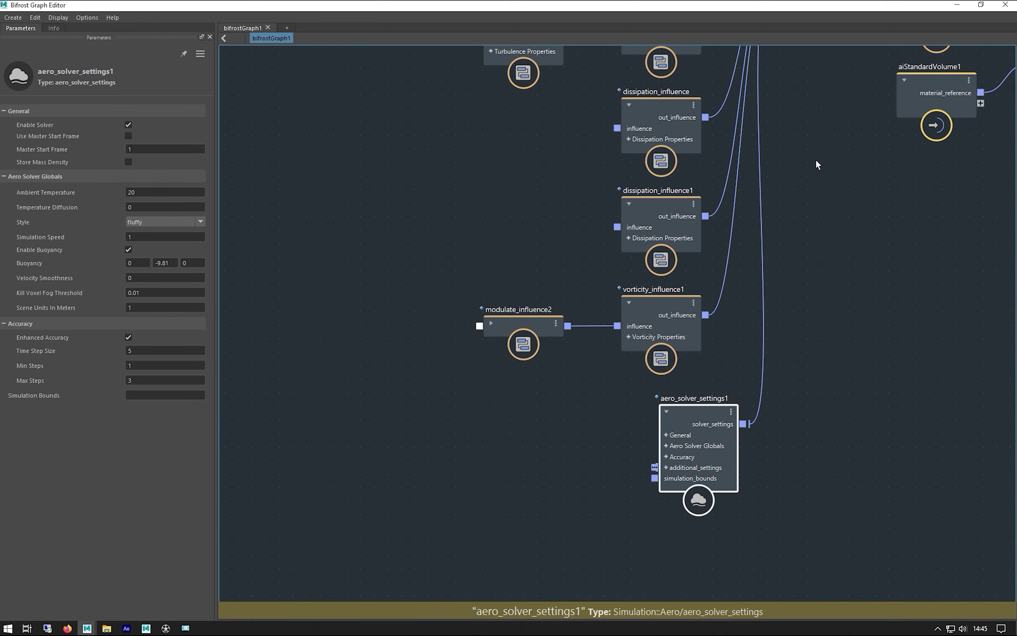
pyautogui.scroll(-3, 761, 322)
pyautogui.scroll(2, 748, 252)
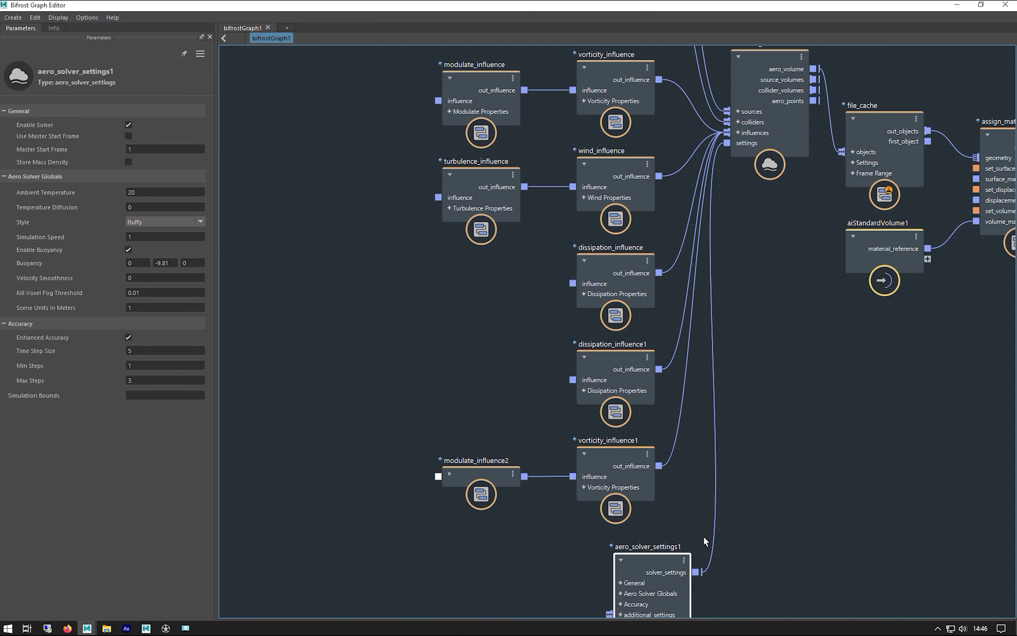
# Step: Detach the aero_solver_settings1 output from simulate_aero and reconnect solver_settings to its settings port
pyautogui.moveTo(708, 272); pyautogui.dragTo(734, 374)
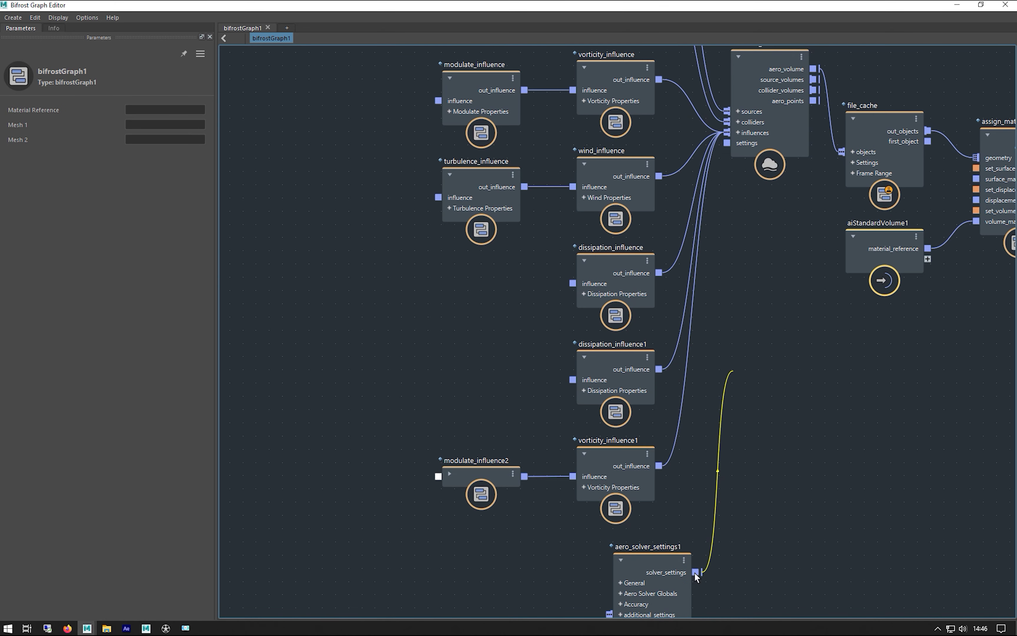
pyautogui.moveTo(695, 572); pyautogui.dragTo(694, 572)
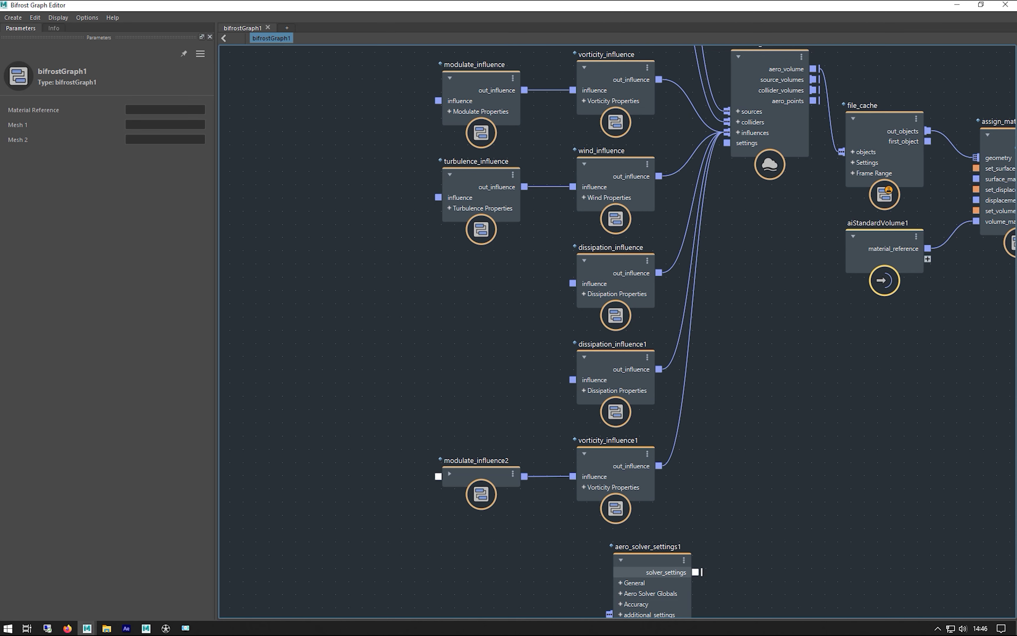
pyautogui.moveTo(696, 572); pyautogui.dragTo(726, 143)
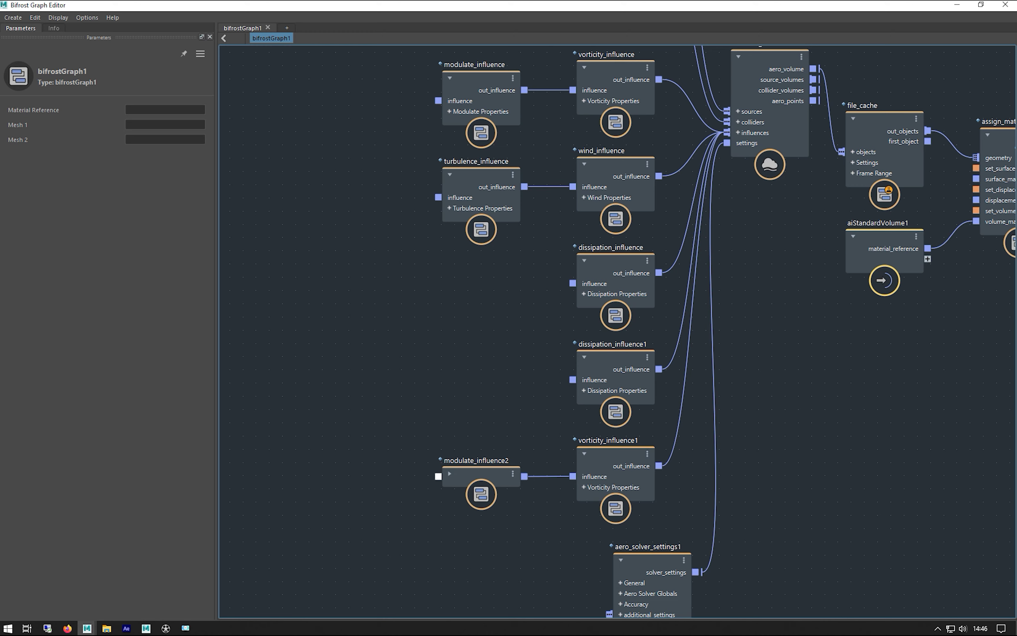
# Step: Shift the aero_solver_settings1 node slightly aside from the wires and inspect its Ambient Temperature parameter
pyautogui.click(651, 560)
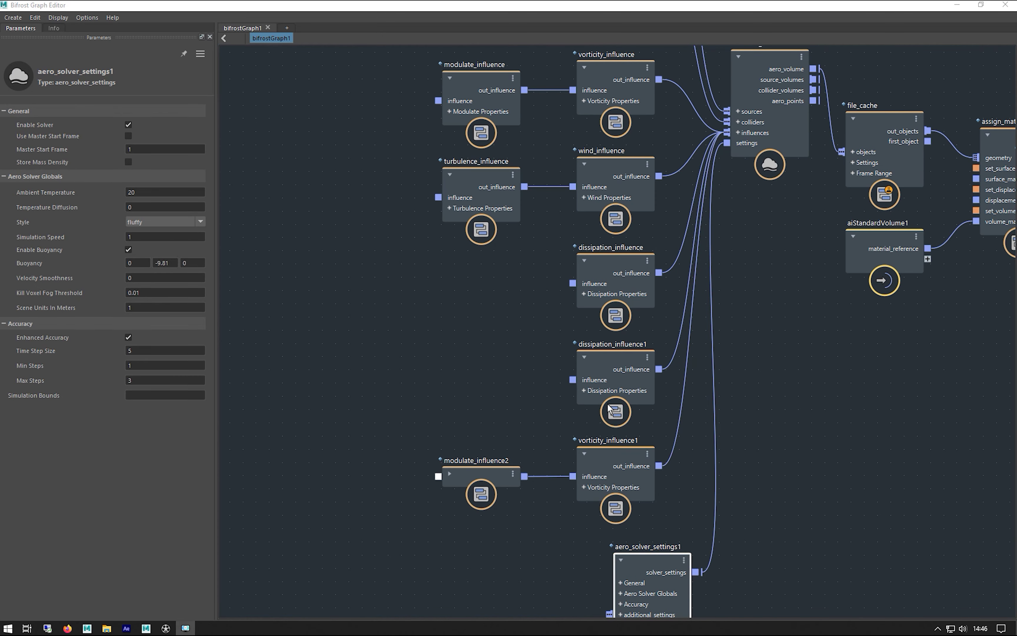
pyautogui.moveTo(632, 554); pyautogui.dragTo(572, 542)
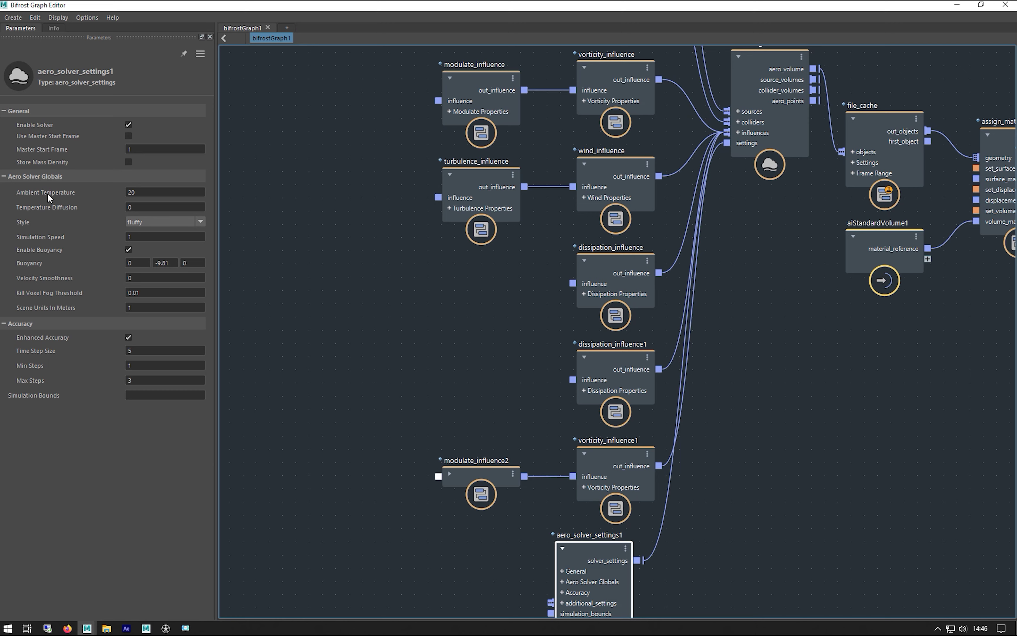
pyautogui.doubleClick(150, 193)
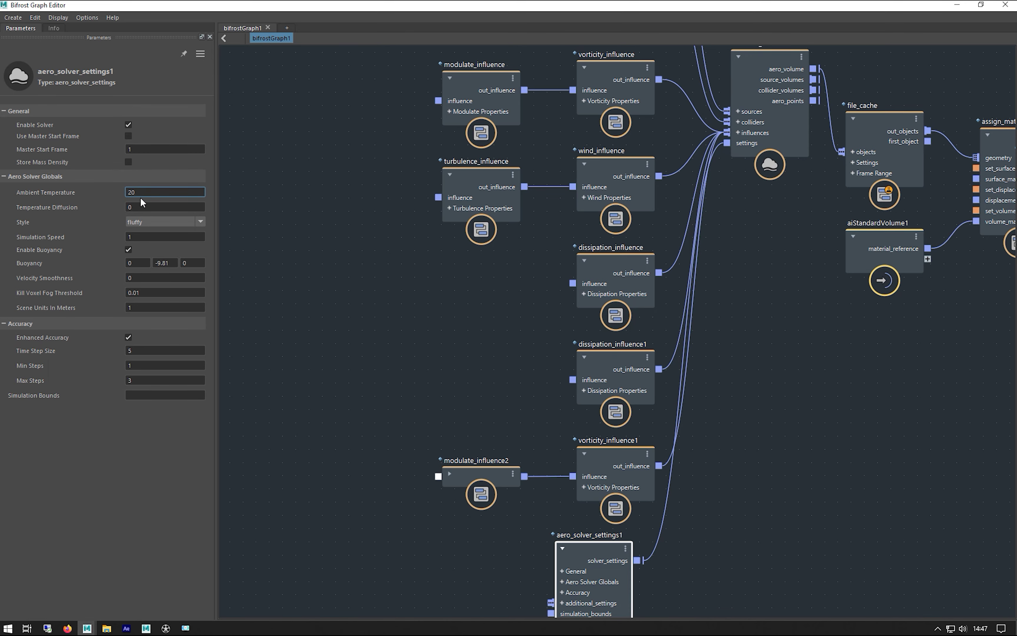
# Step: Select the vorticity_influence node in the influence column and view its vorticity properties
pyautogui.moveTo(320, 188); pyautogui.dragTo(305, 222, button='middle')
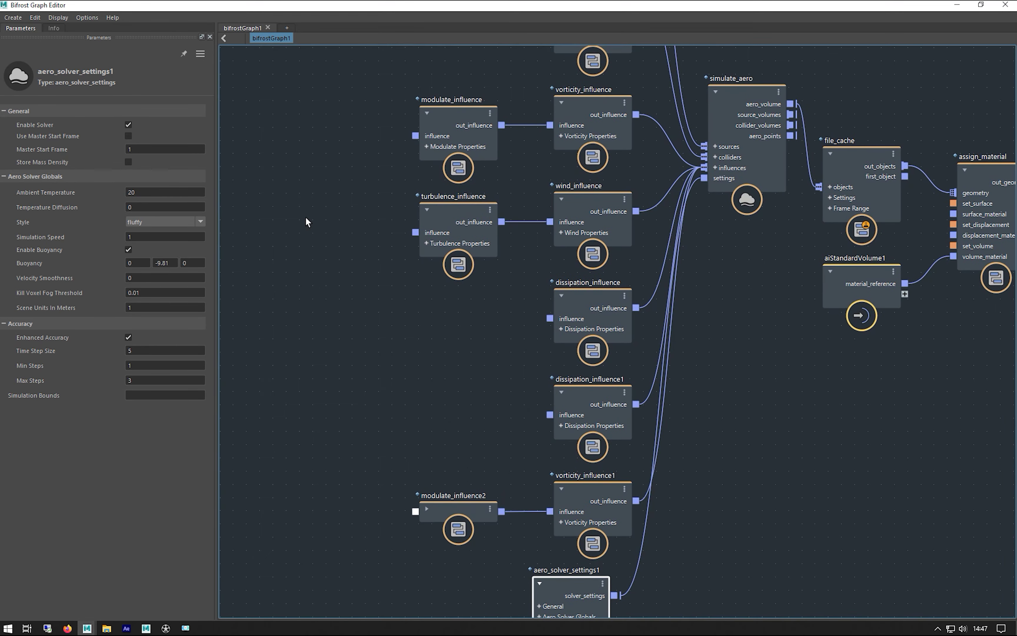
pyautogui.scroll(-2, 281, 161)
pyautogui.moveTo(286, 161); pyautogui.dragTo(379, 276, button='middle')
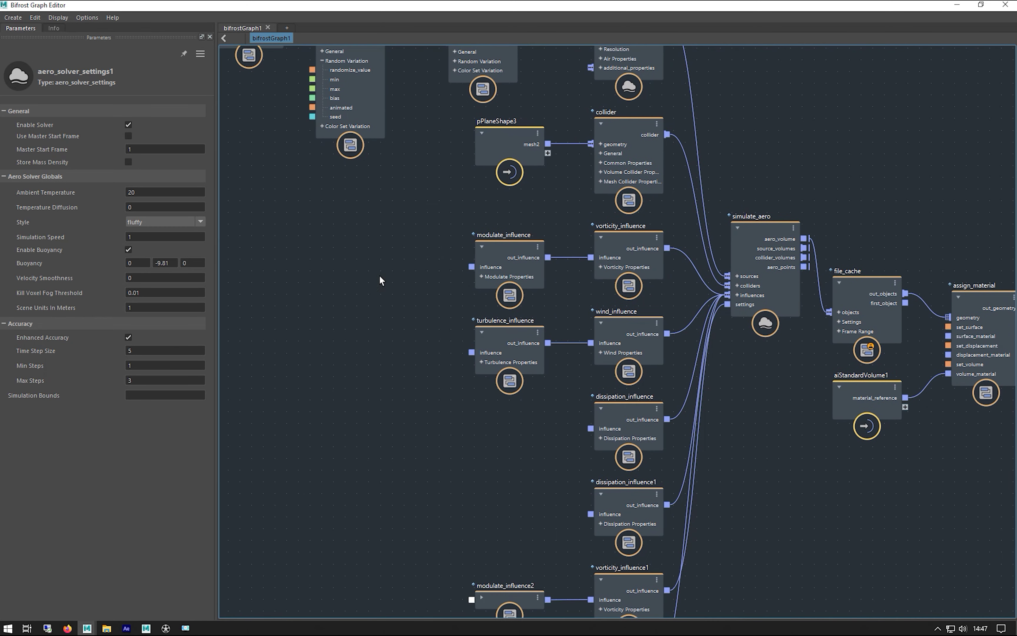
pyautogui.click(619, 245)
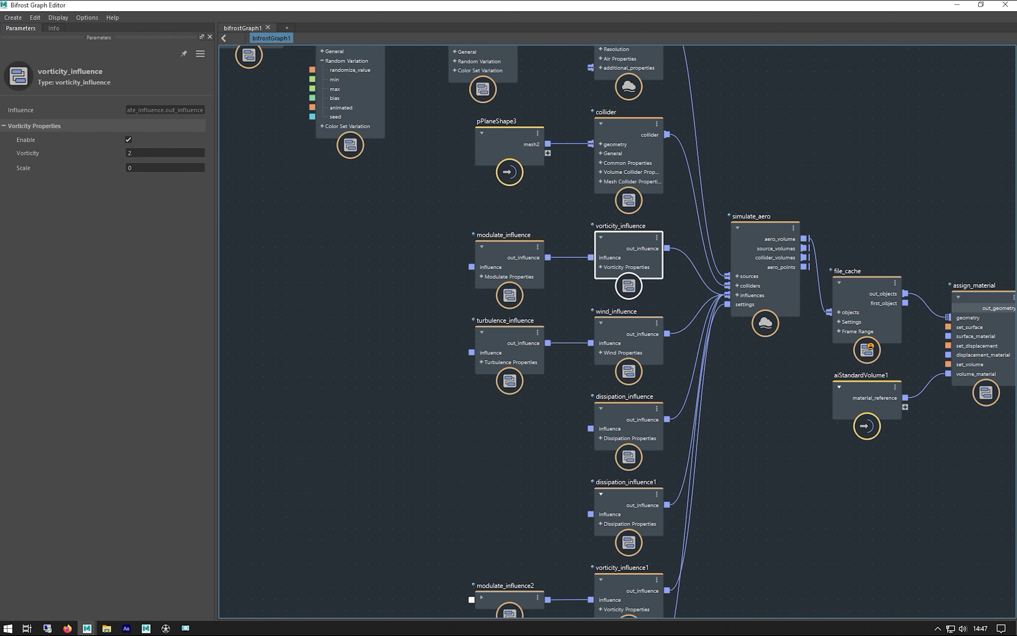
# Step: Switch to djv, maximize its window and rewind the rendered smoke sequence to the first frame
pyautogui.click(166, 628)
pyautogui.doubleClick(417, 156)
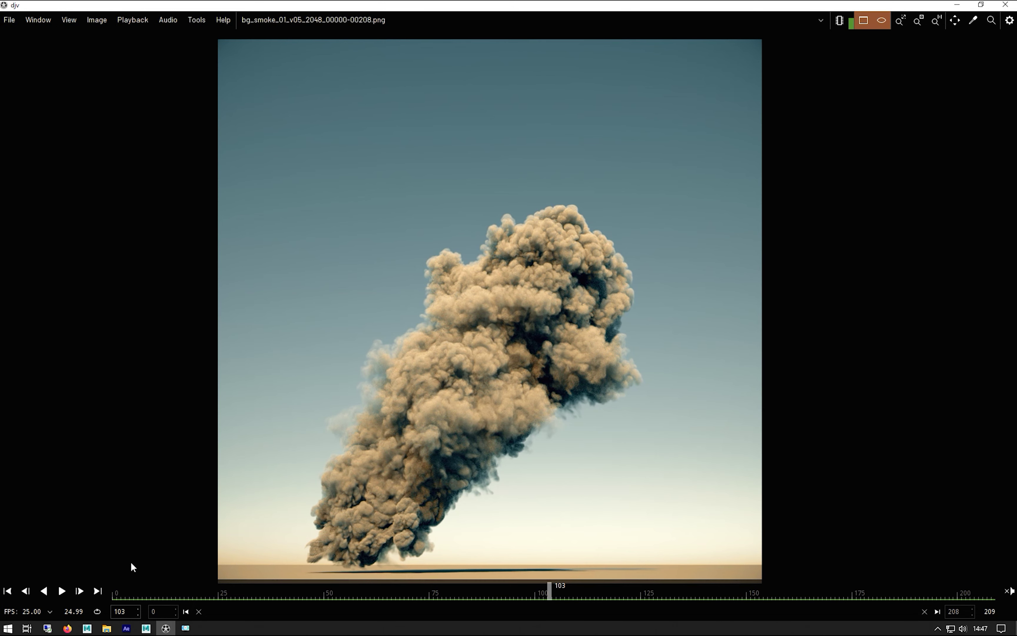
pyautogui.click(7, 591)
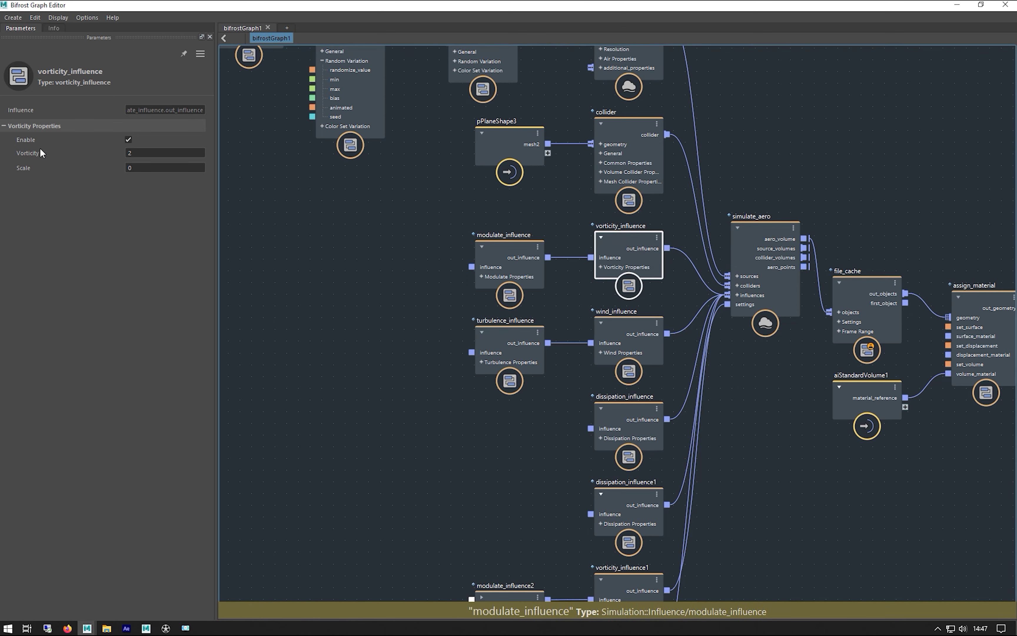
# Step: Inspect the Vorticity parameter and move the modulate_influence node farther away from vorticity_influence
pyautogui.click(70, 153)
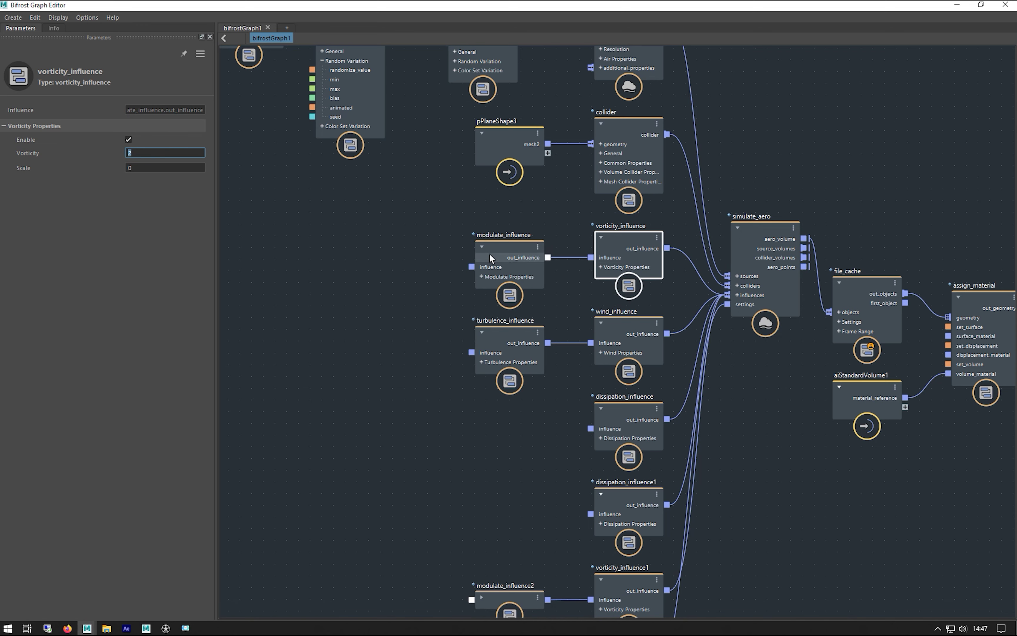
pyautogui.click(507, 249)
pyautogui.moveTo(507, 246); pyautogui.dragTo(444, 239)
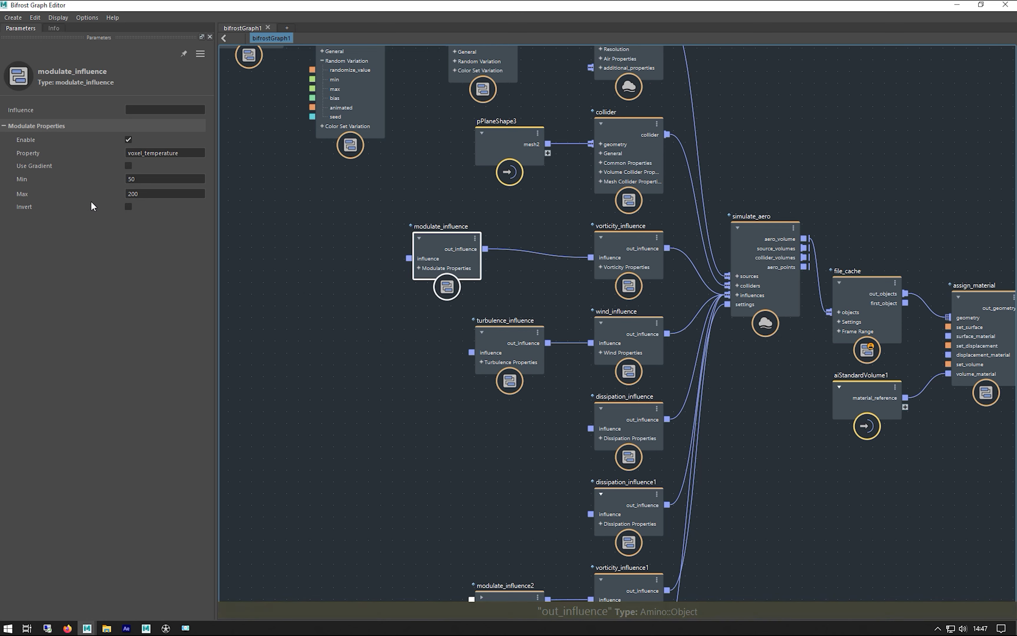
# Step: Compare vorticity_influence's Vorticity value with modulate_influence's Property, Min and Max settings for the voxel temperature
pyautogui.click(615, 246)
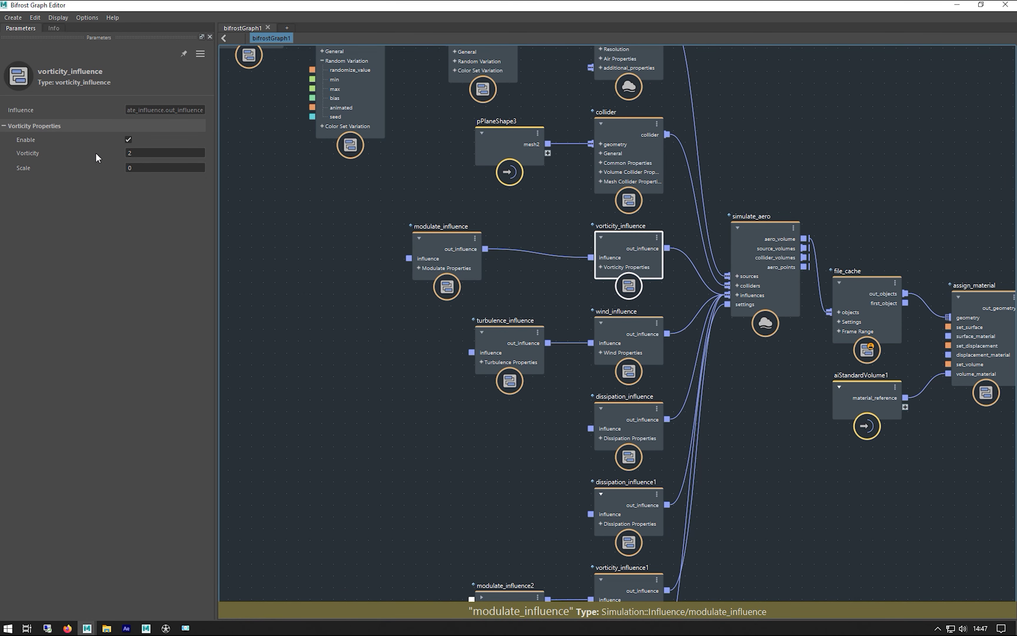
pyautogui.click(141, 154)
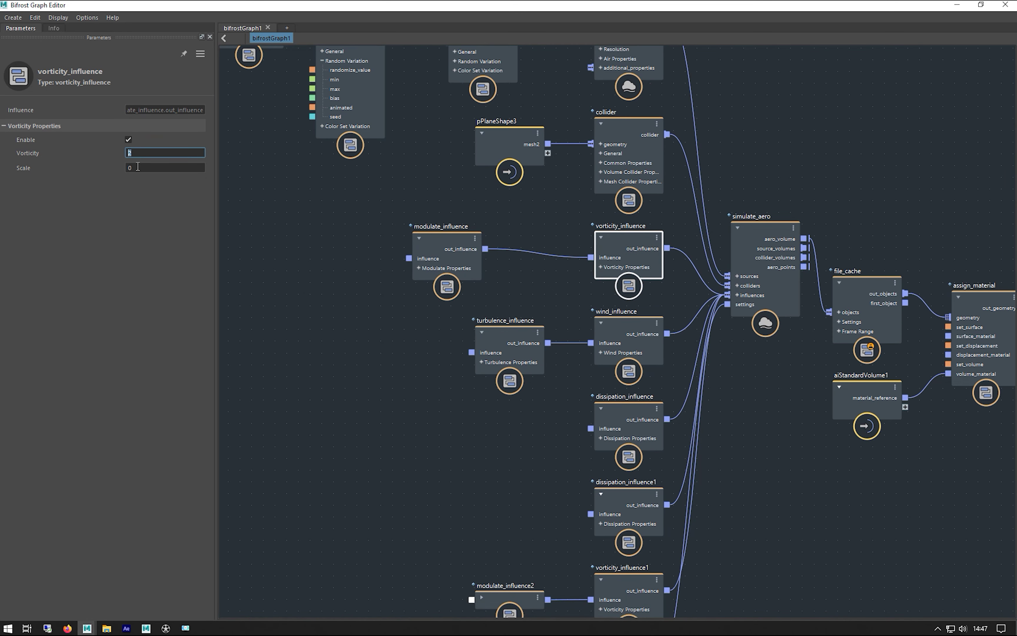
pyautogui.click(437, 253)
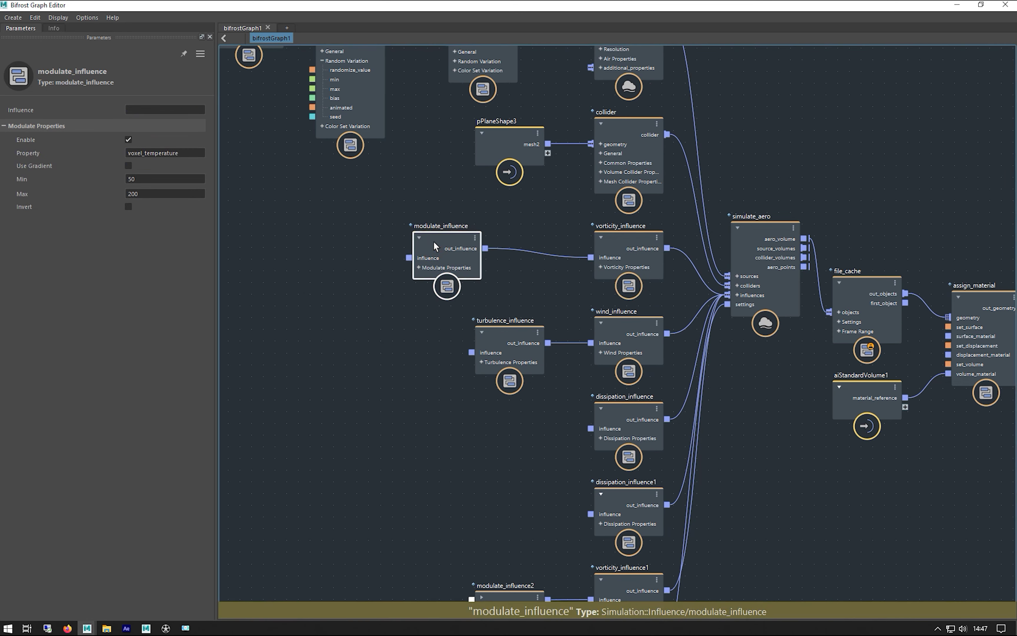
pyautogui.click(183, 153)
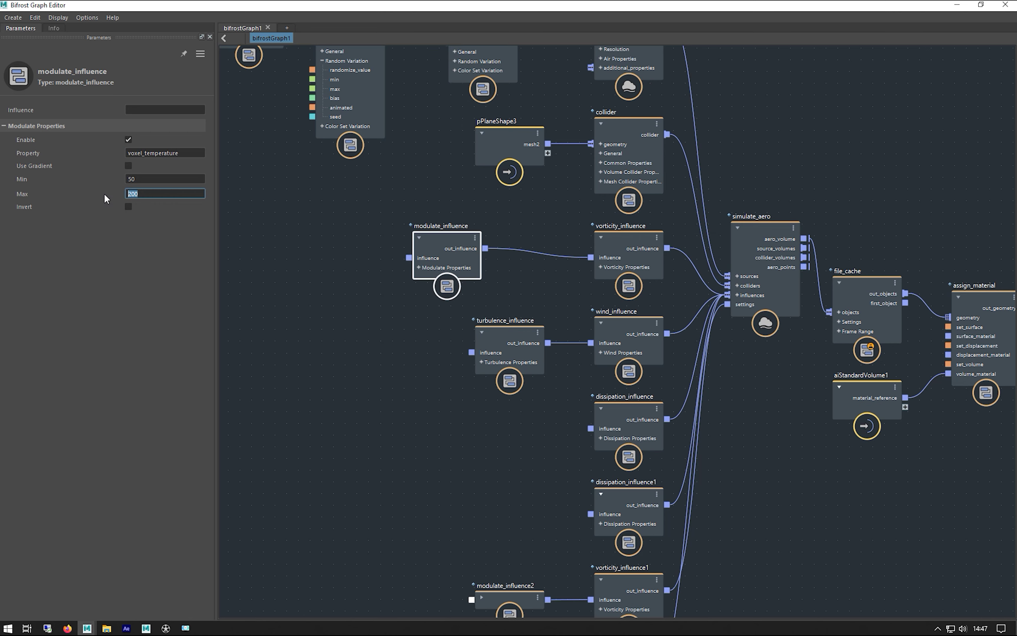
pyautogui.click(632, 243)
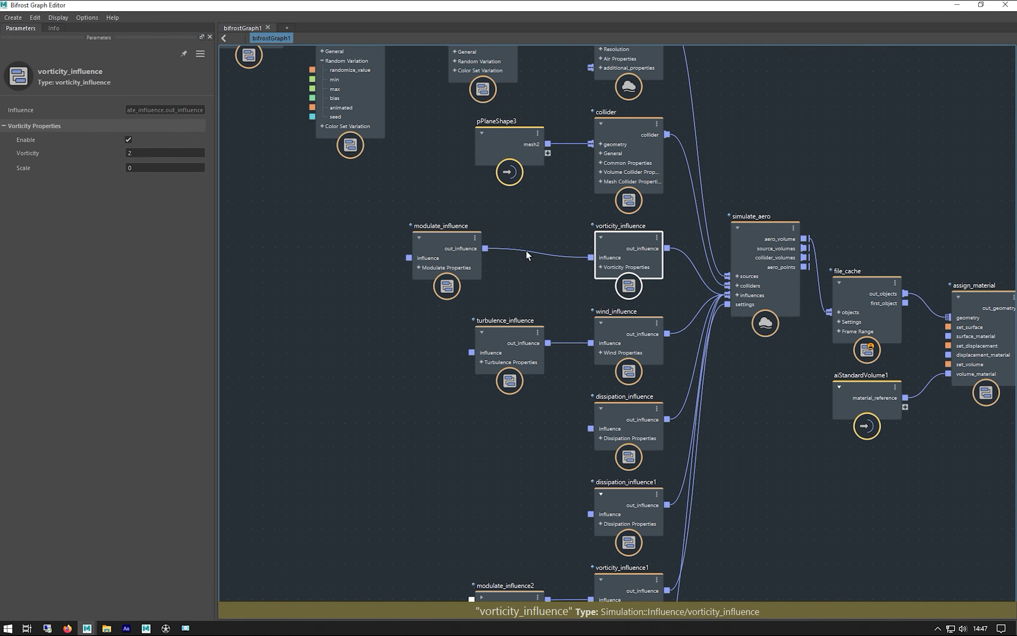
pyautogui.doubleClick(142, 152)
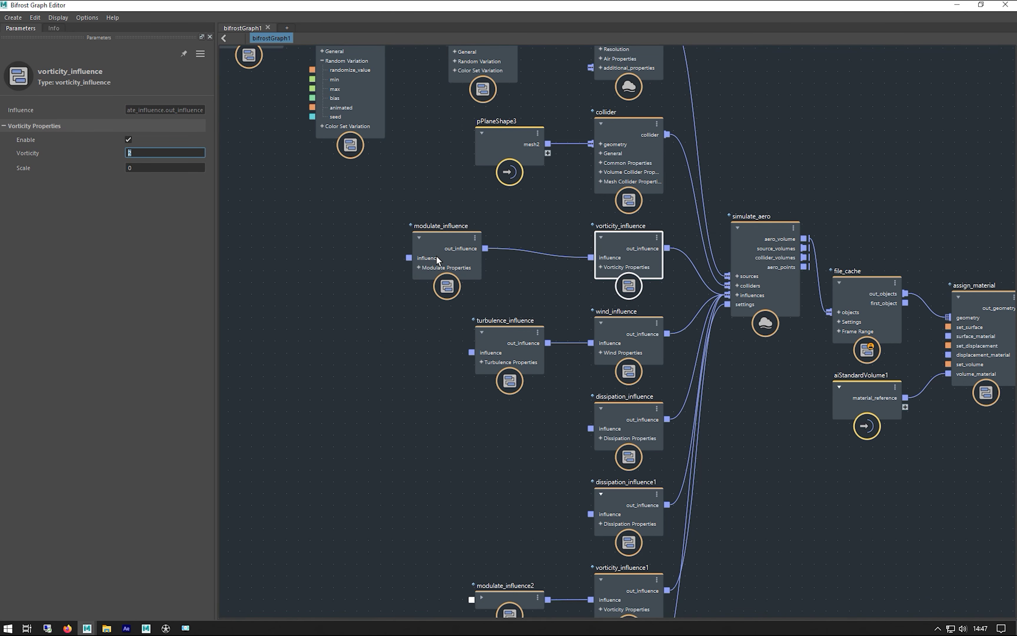
pyautogui.click(436, 241)
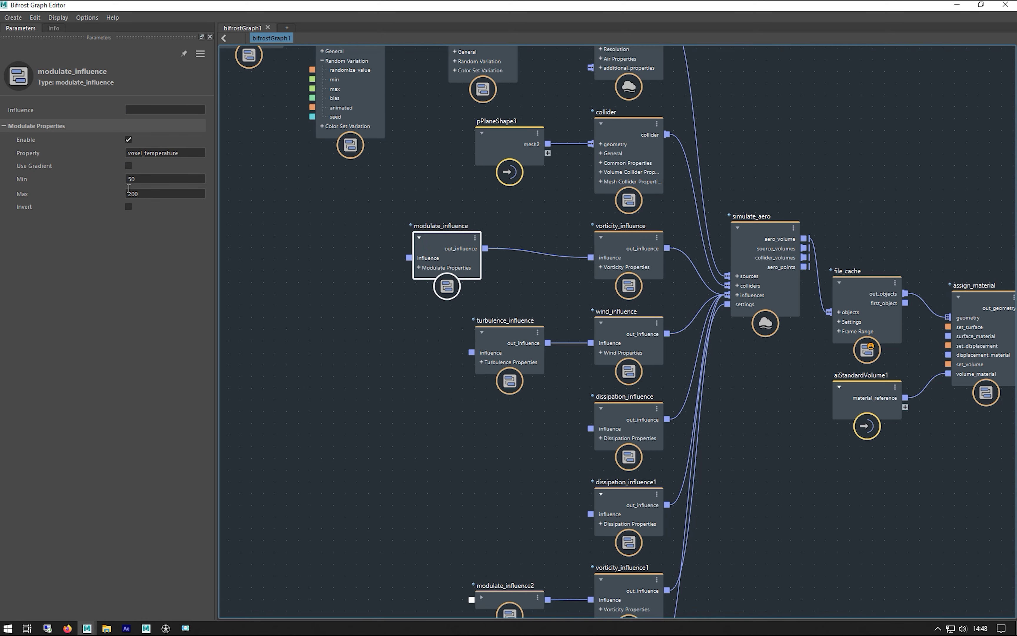
pyautogui.doubleClick(139, 179)
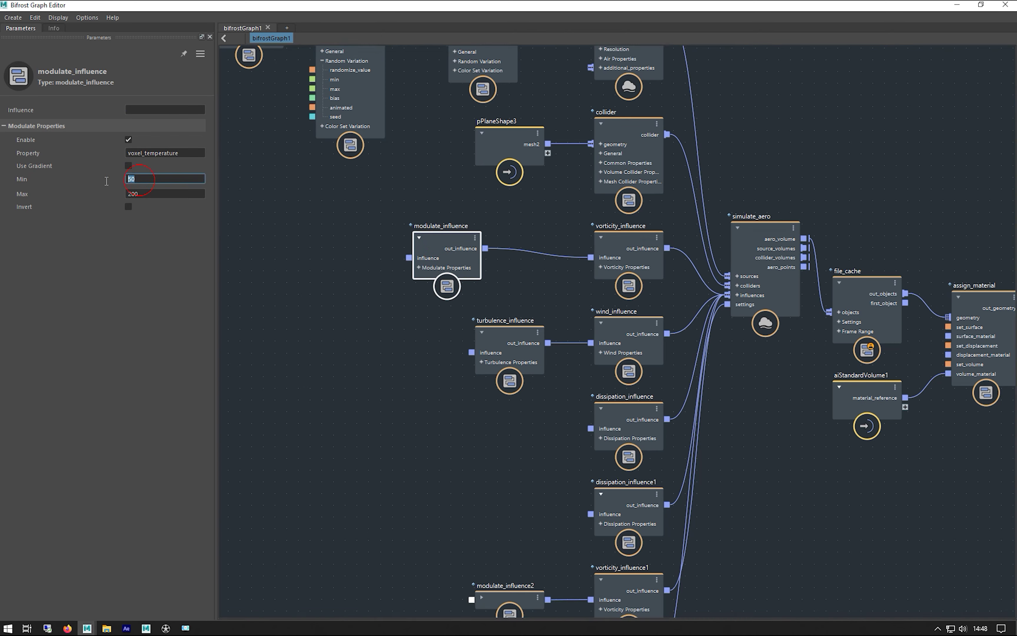
pyautogui.click(612, 238)
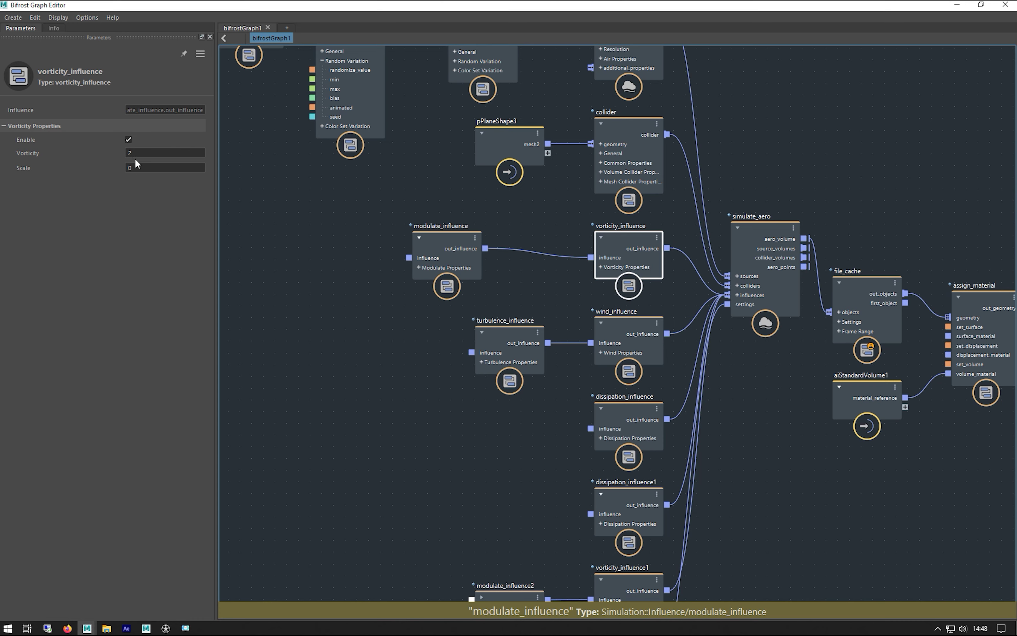
pyautogui.doubleClick(134, 153)
pyautogui.click(437, 237)
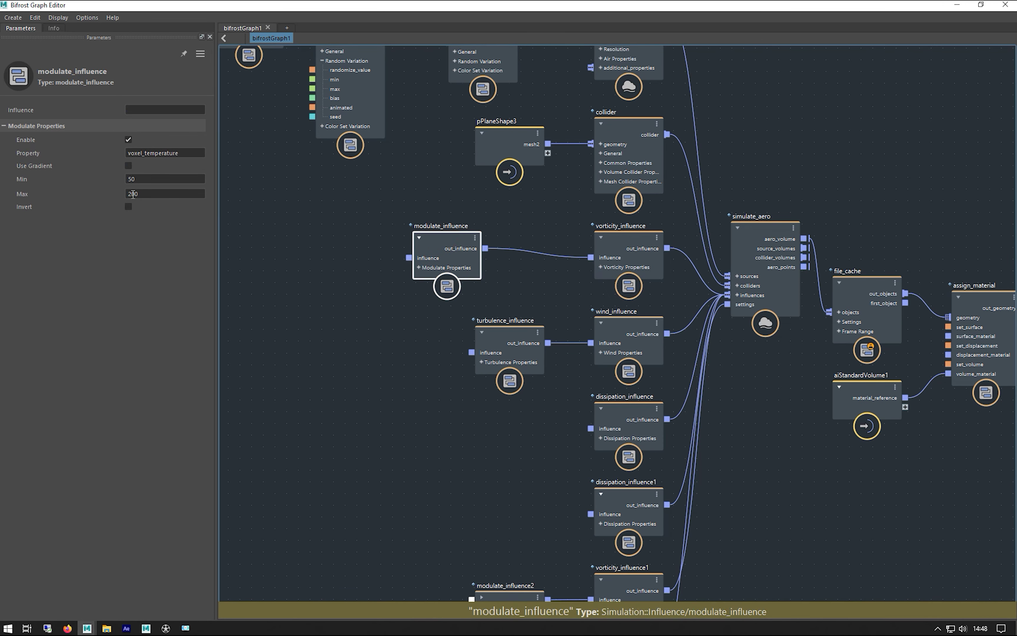
pyautogui.doubleClick(152, 194)
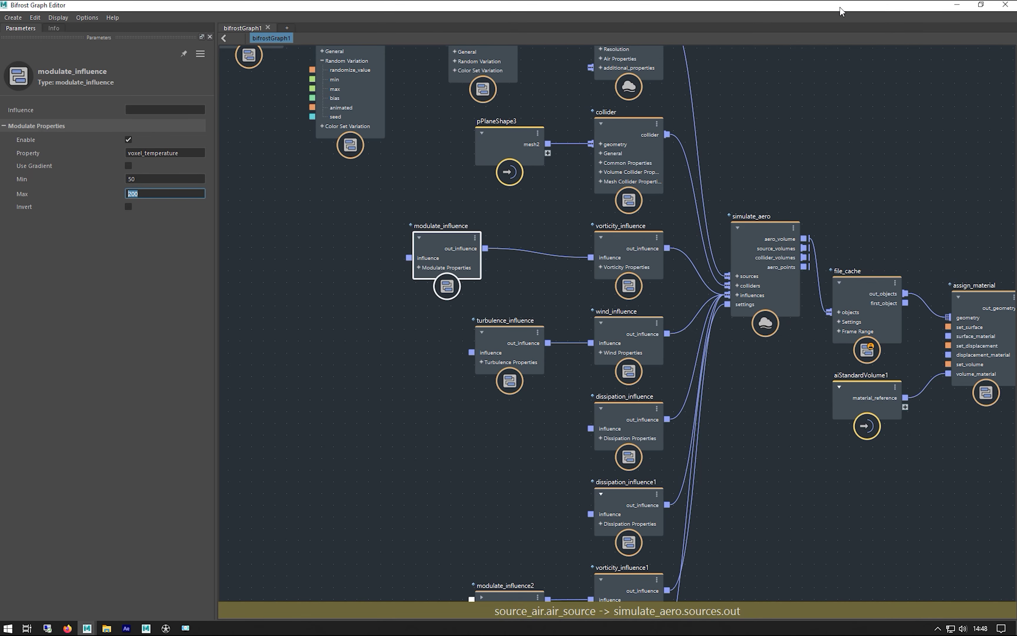
# Step: Restore the Bifrost Graph Editor window, view the smoke sequence full-size in djv, and move the djv window off the graph
pyautogui.doubleClick(841, 7)
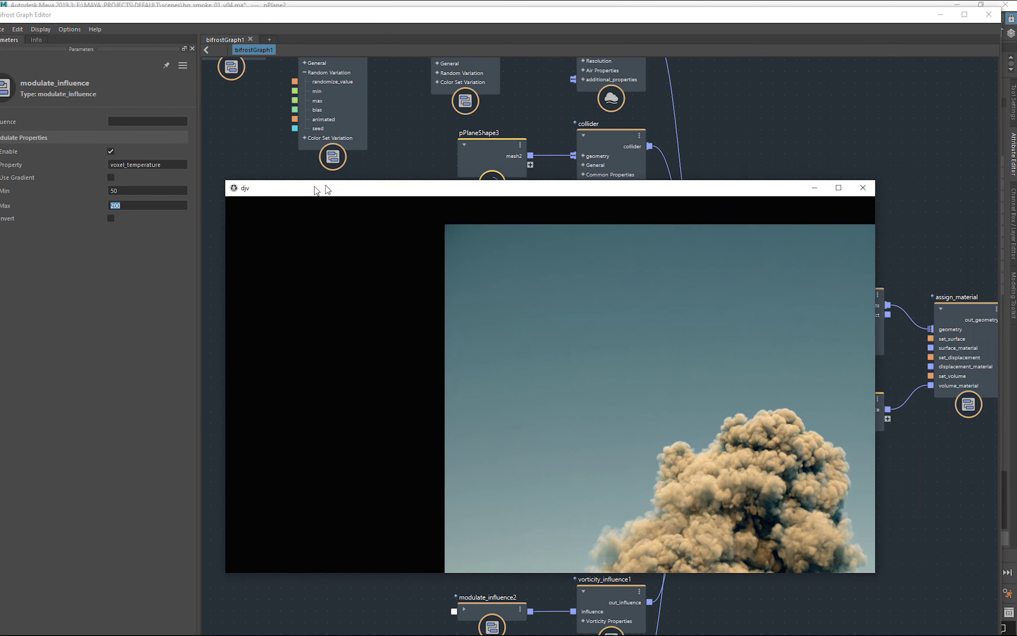
pyautogui.moveTo(318, 188); pyautogui.dragTo(313, 1)
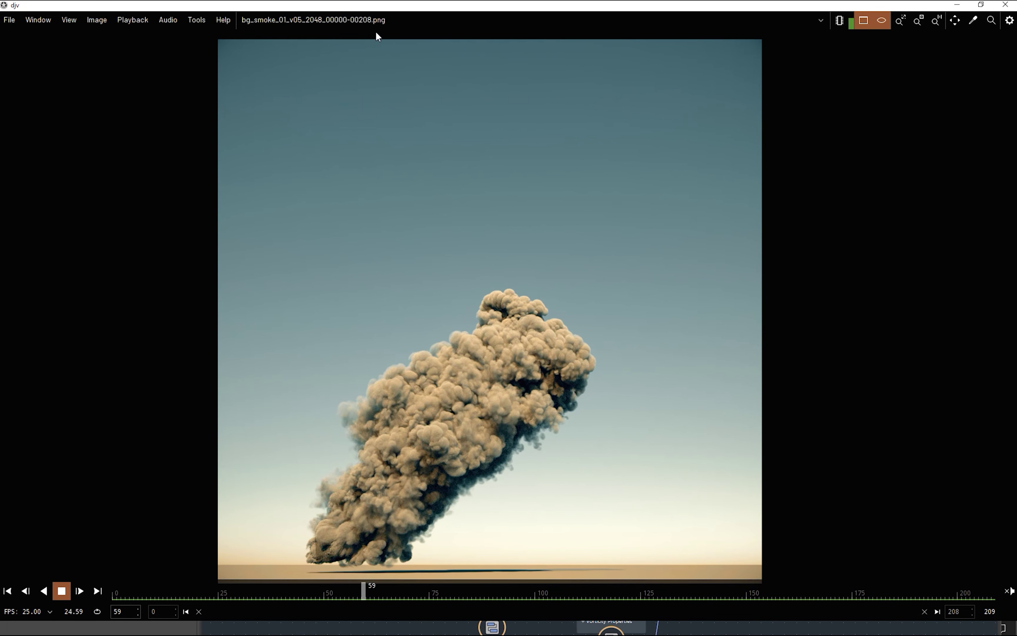
pyautogui.moveTo(370, 7); pyautogui.dragTo(1016, 86)
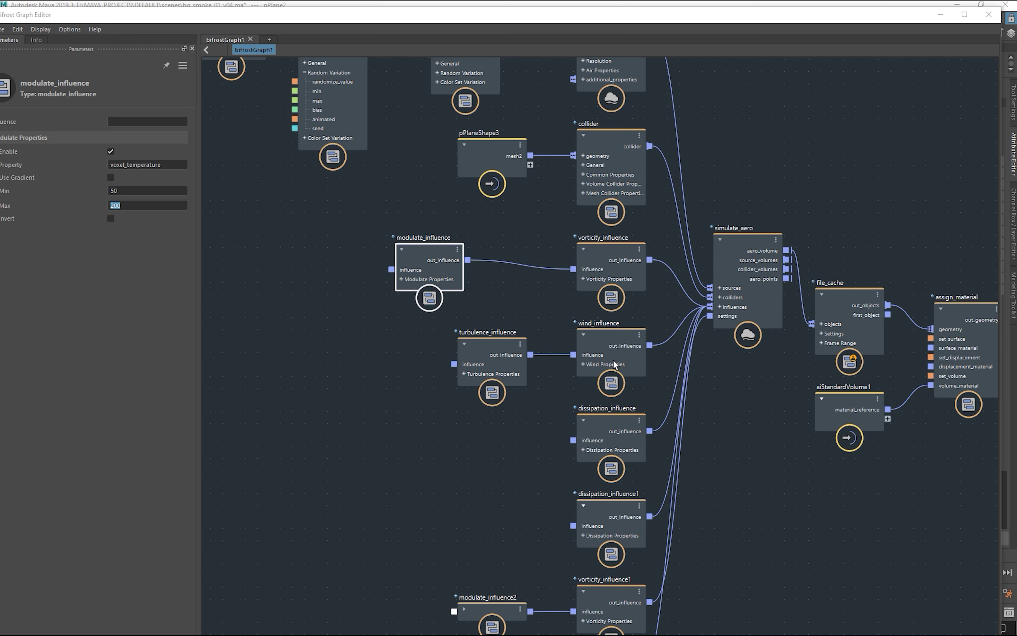
# Step: View the wind_influence properties, then move the wind_influence and turbulence_influence nodes together well away from the other influence nodes
pyautogui.click(588, 347)
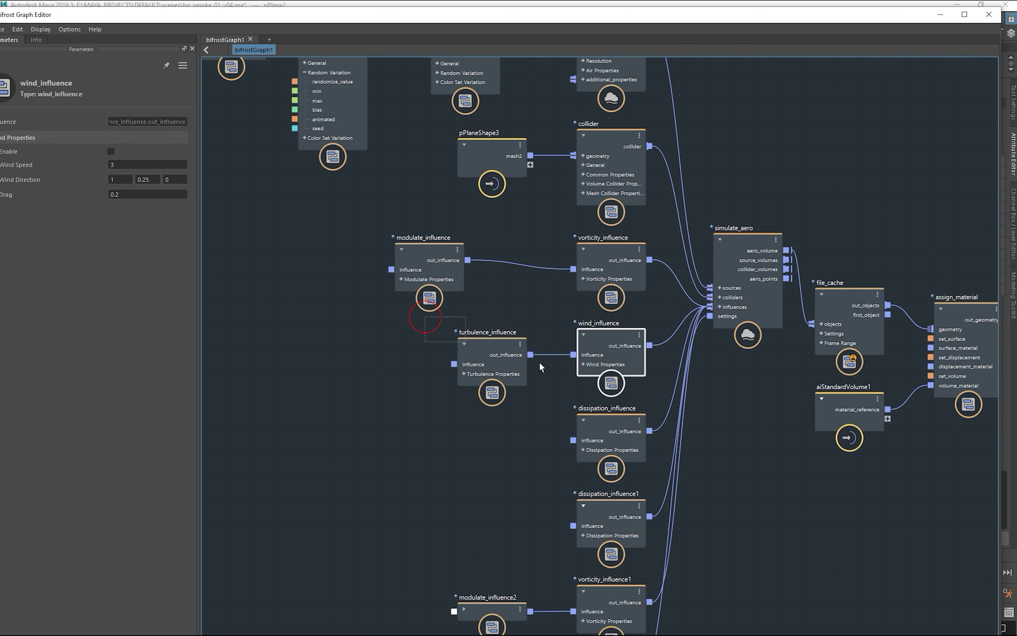
pyautogui.moveTo(649, 389); pyautogui.dragTo(649, 389)
pyautogui.moveTo(609, 347); pyautogui.dragTo(269, 372)
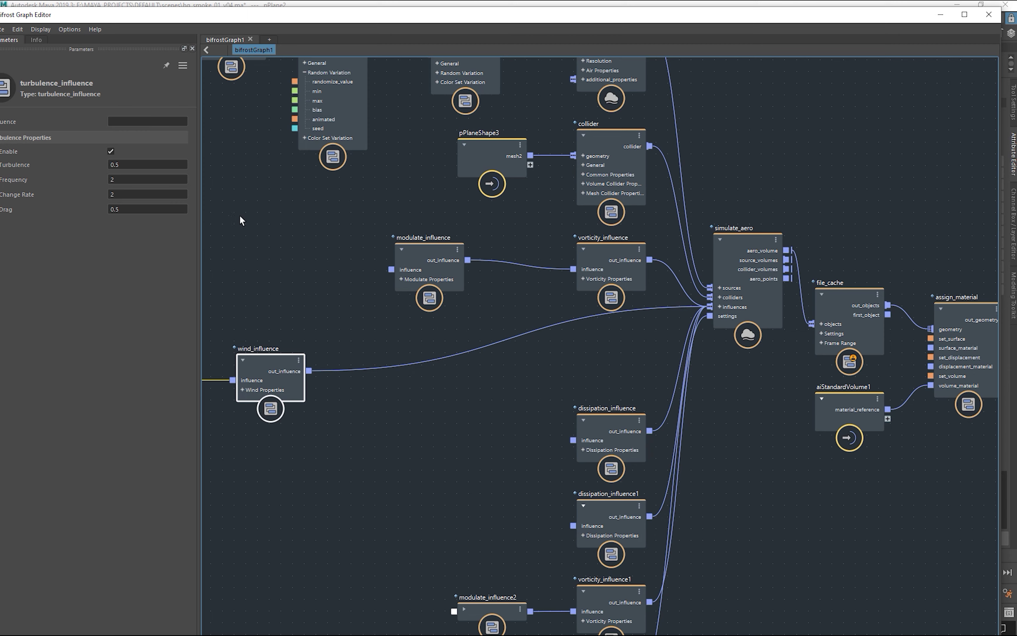
# Step: Inspect the Rate, Property and Background Value settings of dissipation_influence and dissipation_influence1
pyautogui.moveTo(261, 231); pyautogui.dragTo(279, 206, button='middle')
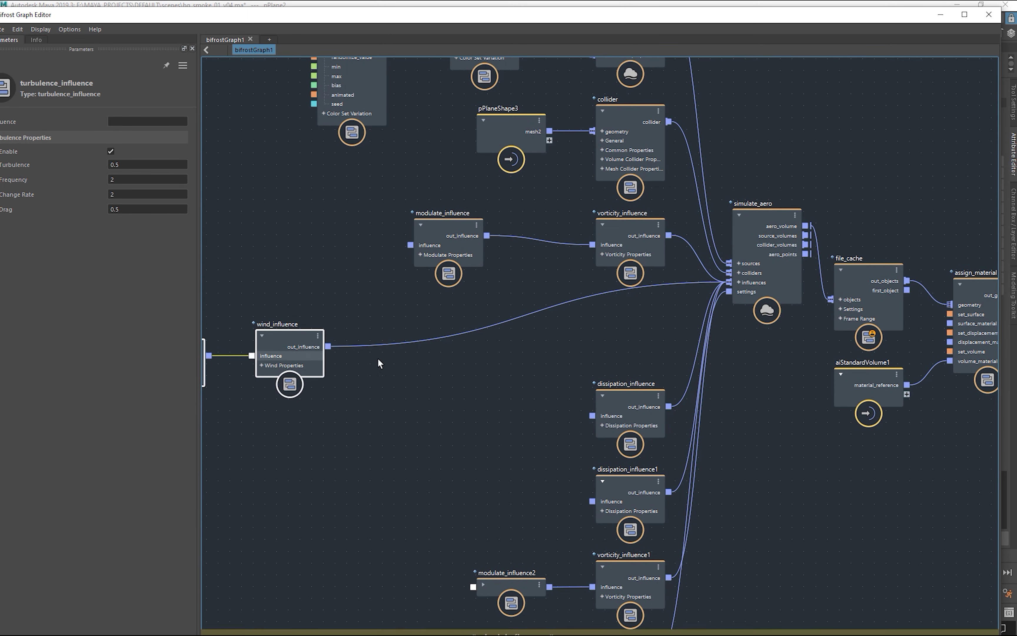
pyautogui.click(623, 414)
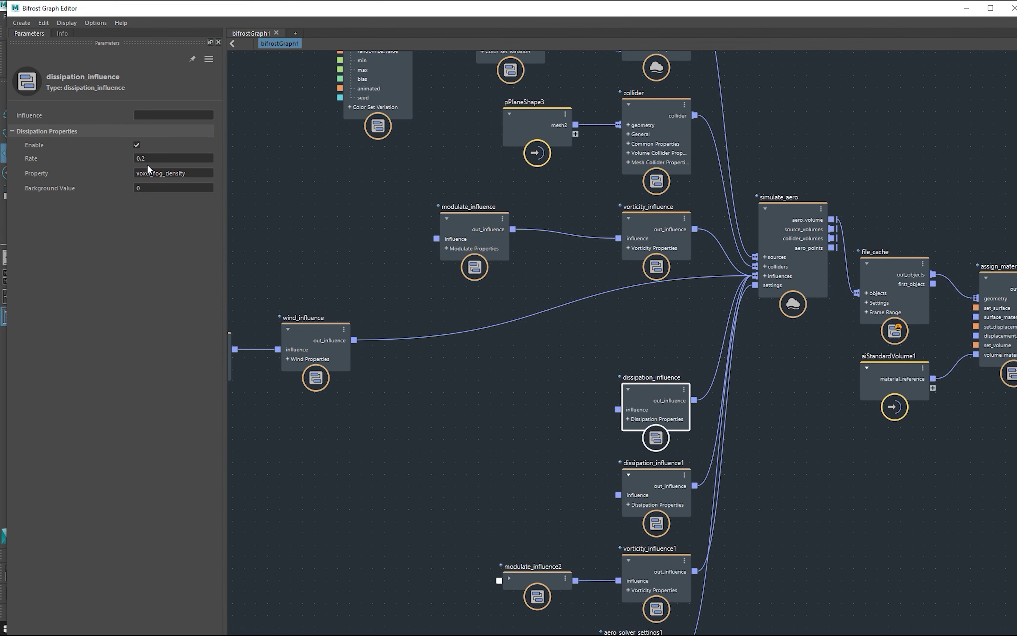
pyautogui.click(636, 484)
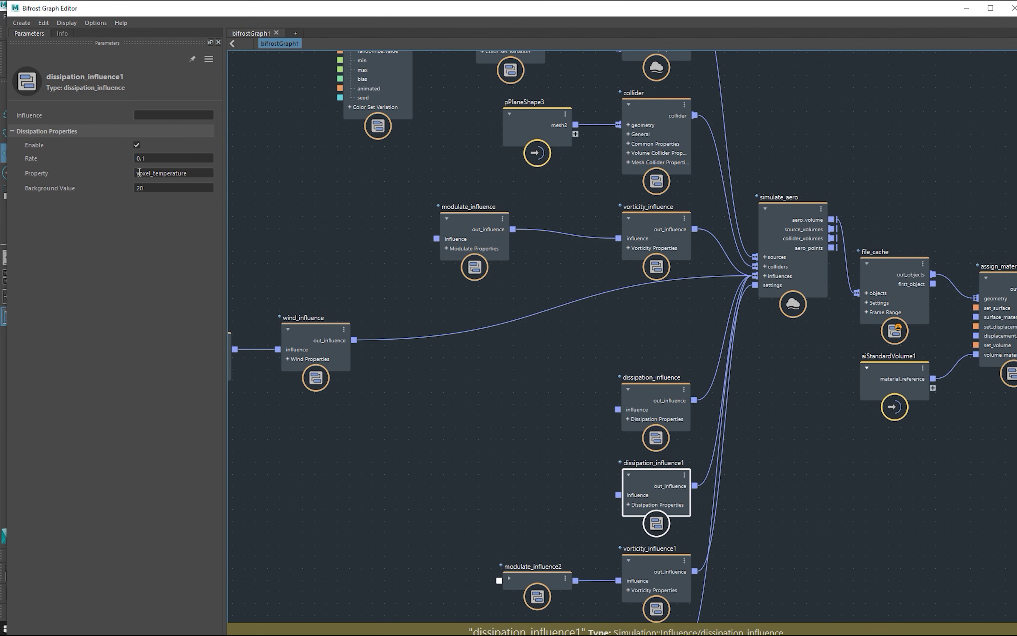
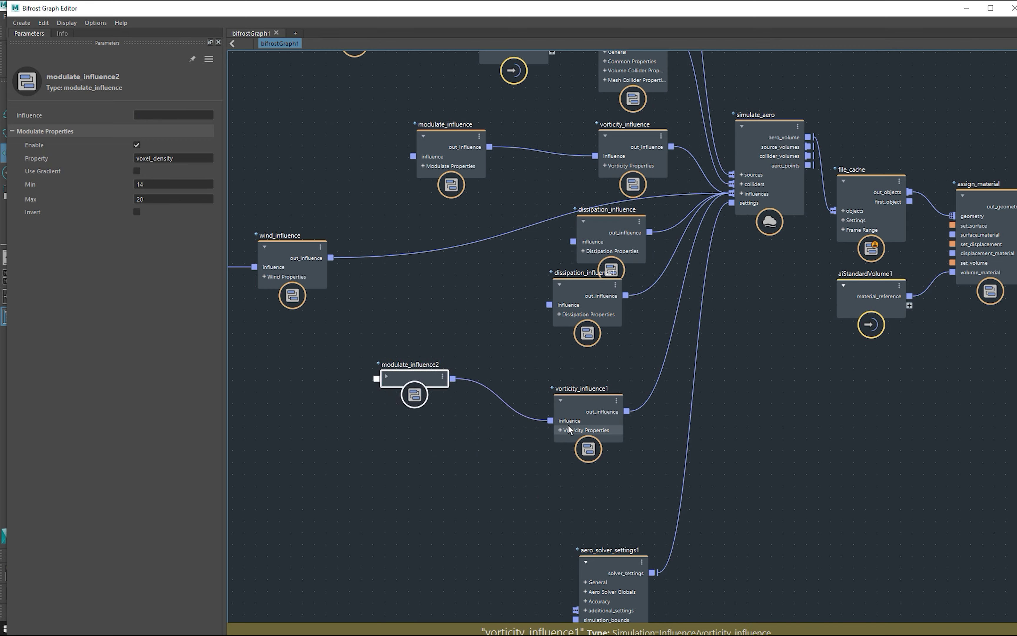
# Step: Move vorticity_influence1 up just beneath dissipation_influence1 and review its Vorticity alongside modulate_influence2's Property, Min and Max
pyautogui.moveTo(593, 439); pyautogui.dragTo(601, 402)
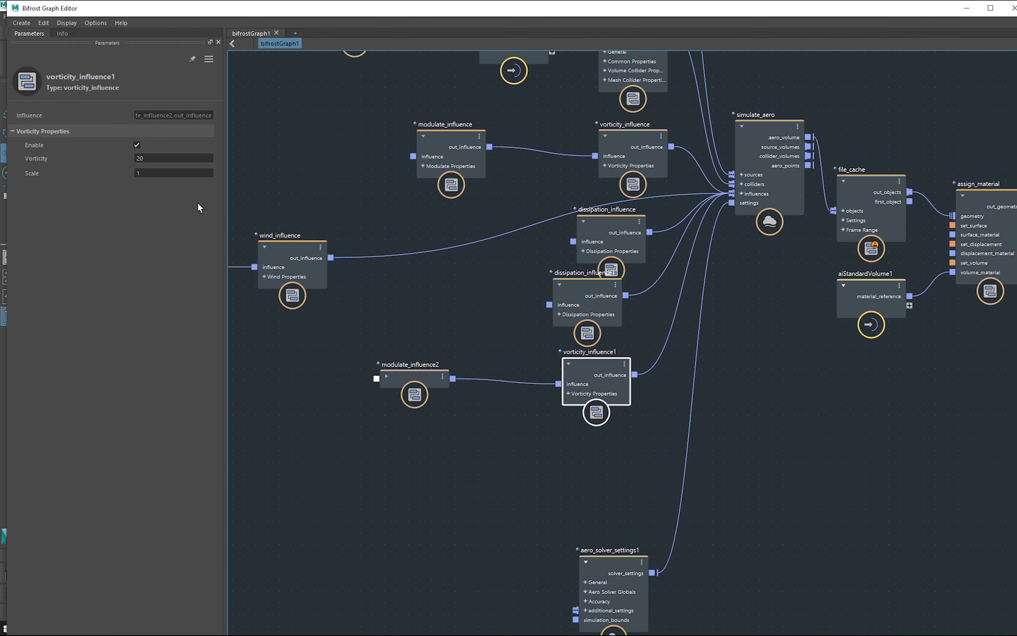
pyautogui.doubleClick(145, 159)
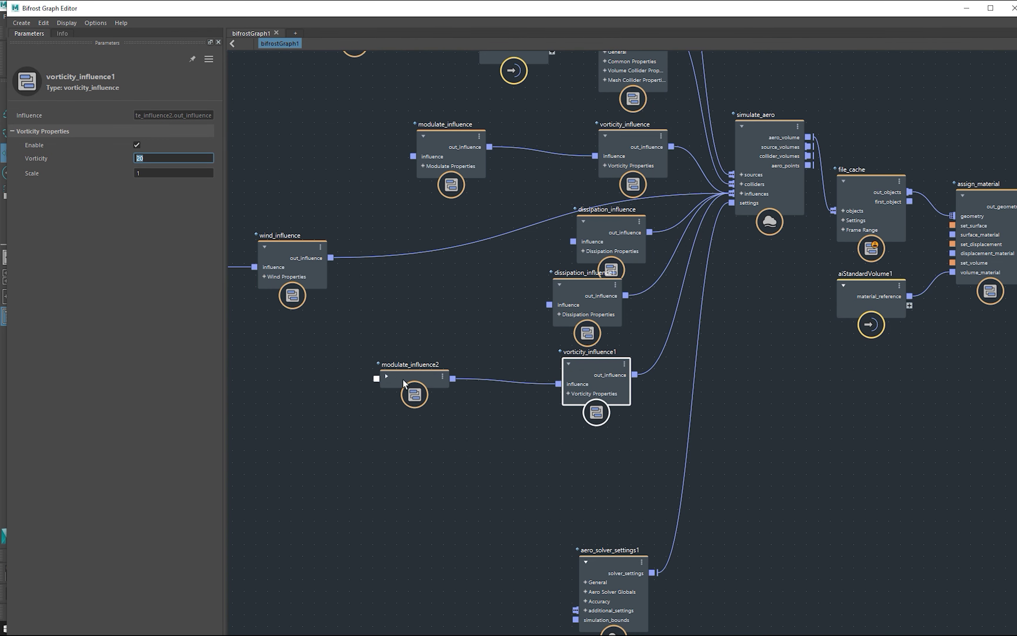
pyautogui.click(418, 384)
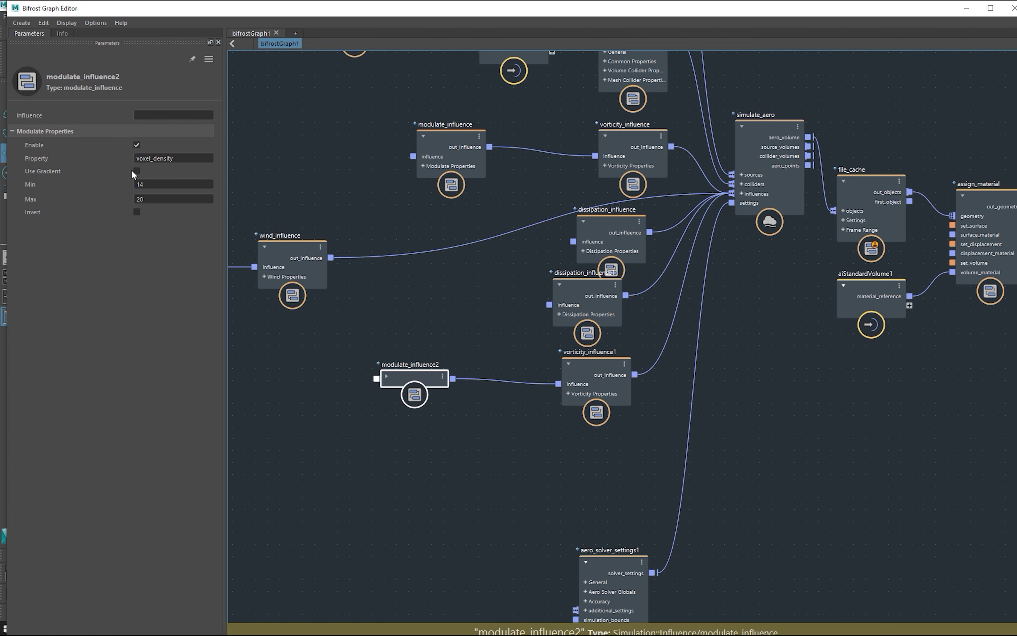
pyautogui.doubleClick(143, 158)
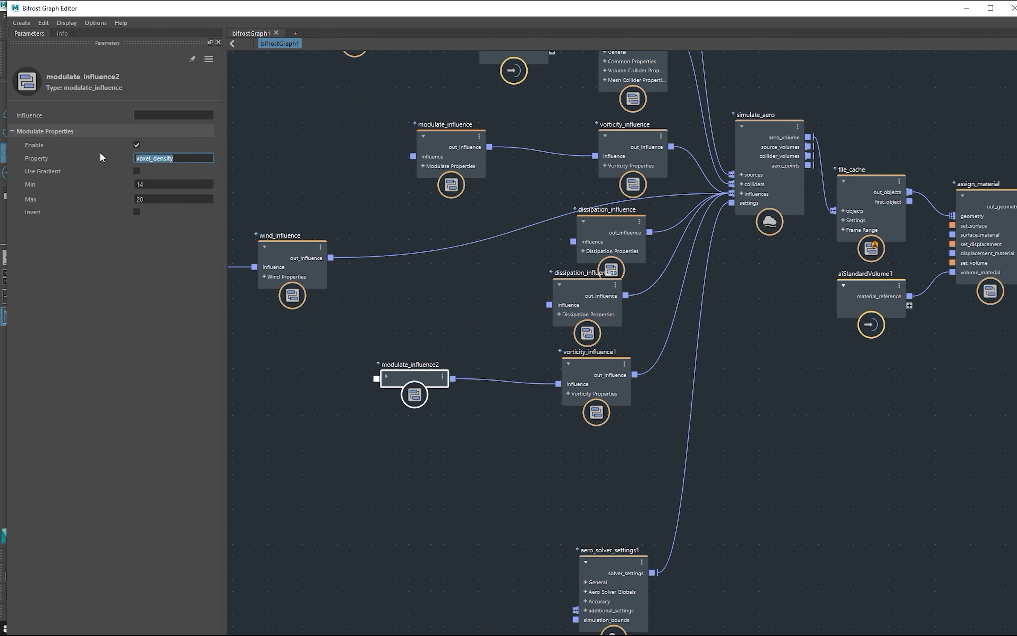
pyautogui.doubleClick(148, 198)
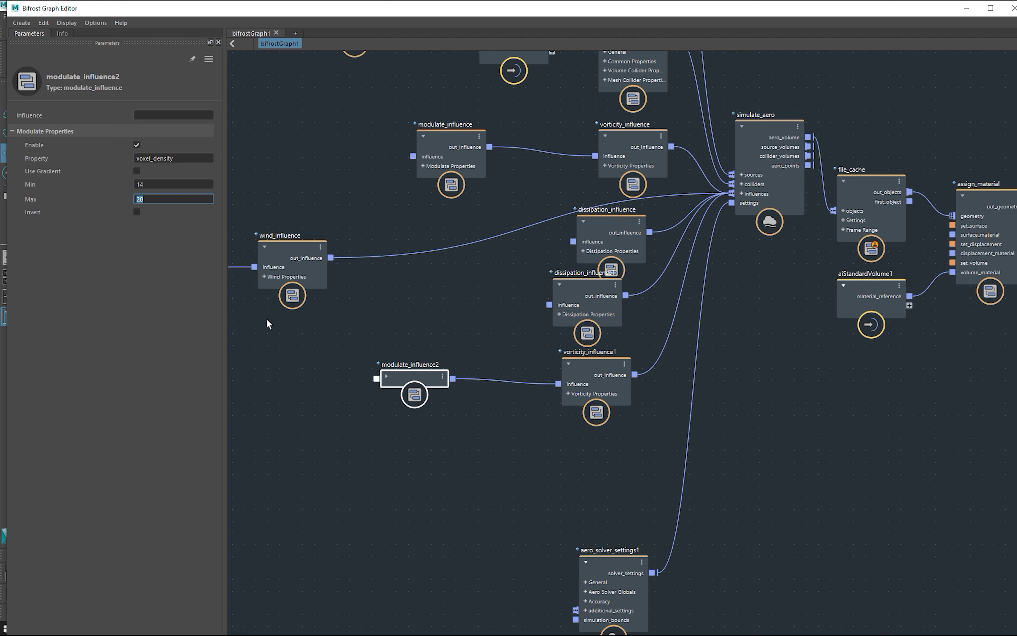
pyautogui.click(579, 374)
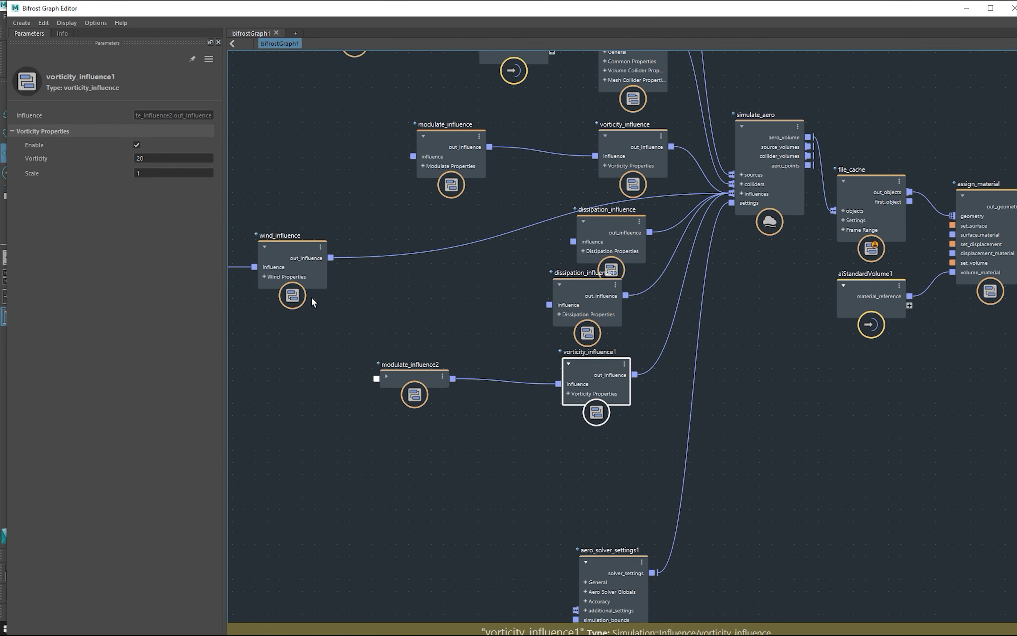
pyautogui.click(402, 377)
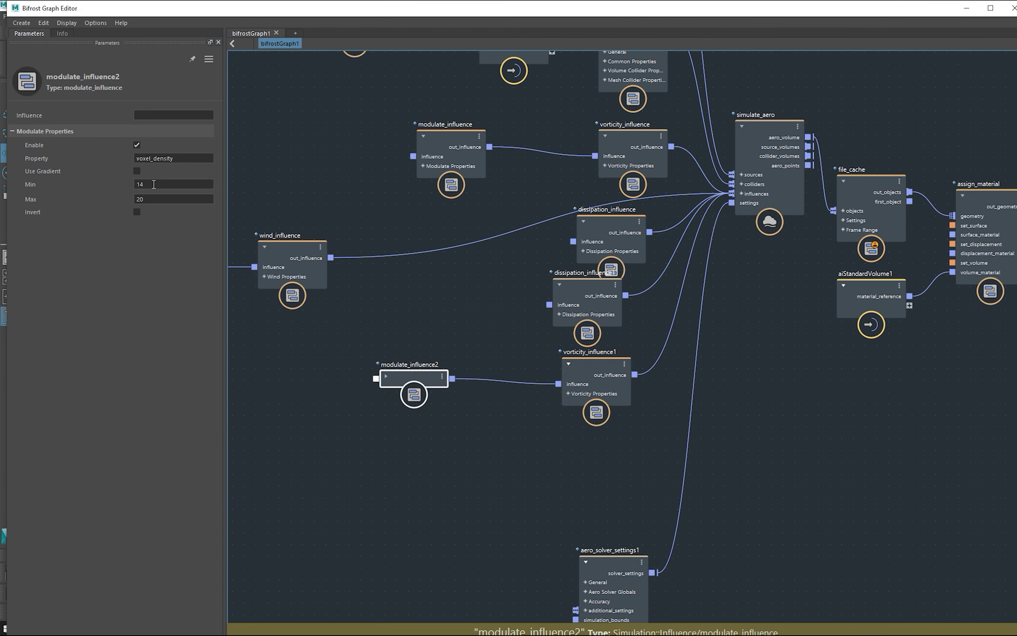
# Step: Compare the Max of vary_source_property_fog_density's random variation with the Max of modulate_influence2
pyautogui.moveTo(525, 212); pyautogui.dragTo(513, 378, button='middle')
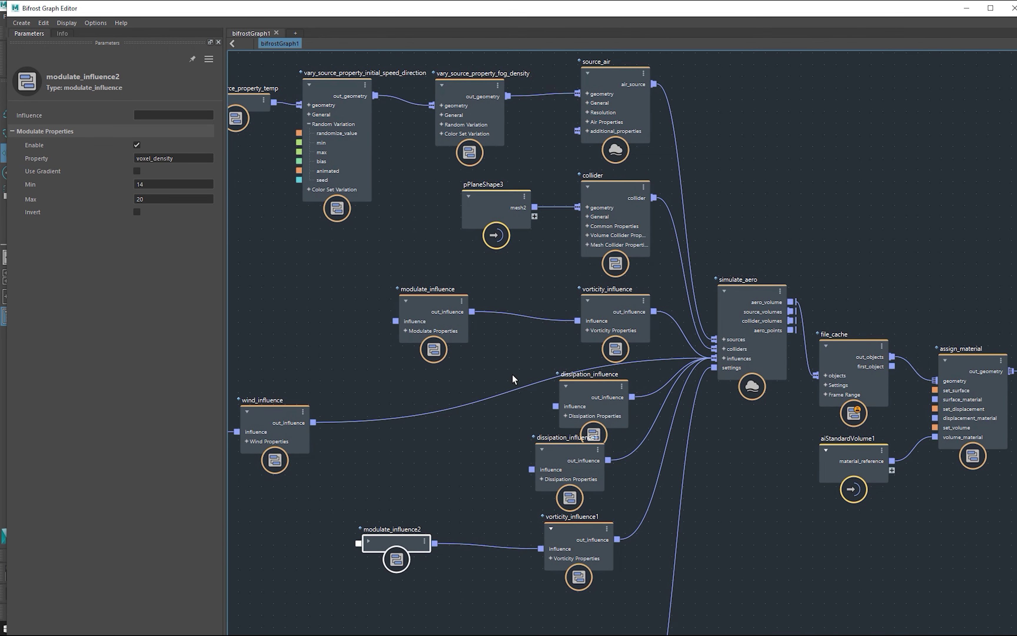
pyautogui.click(464, 124)
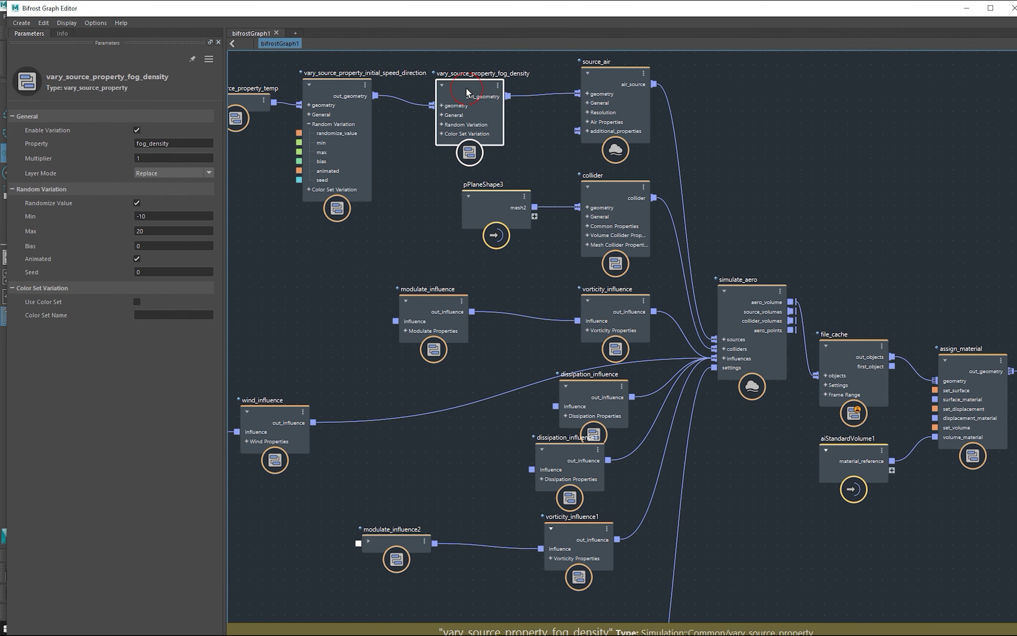
pyautogui.doubleClick(150, 232)
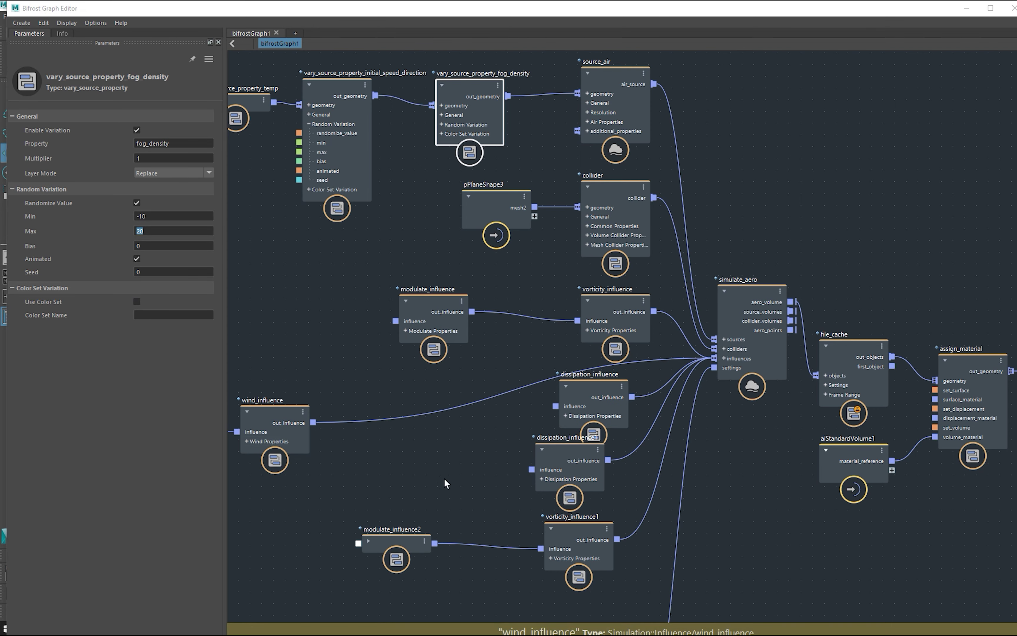
pyautogui.click(578, 533)
pyautogui.click(368, 543)
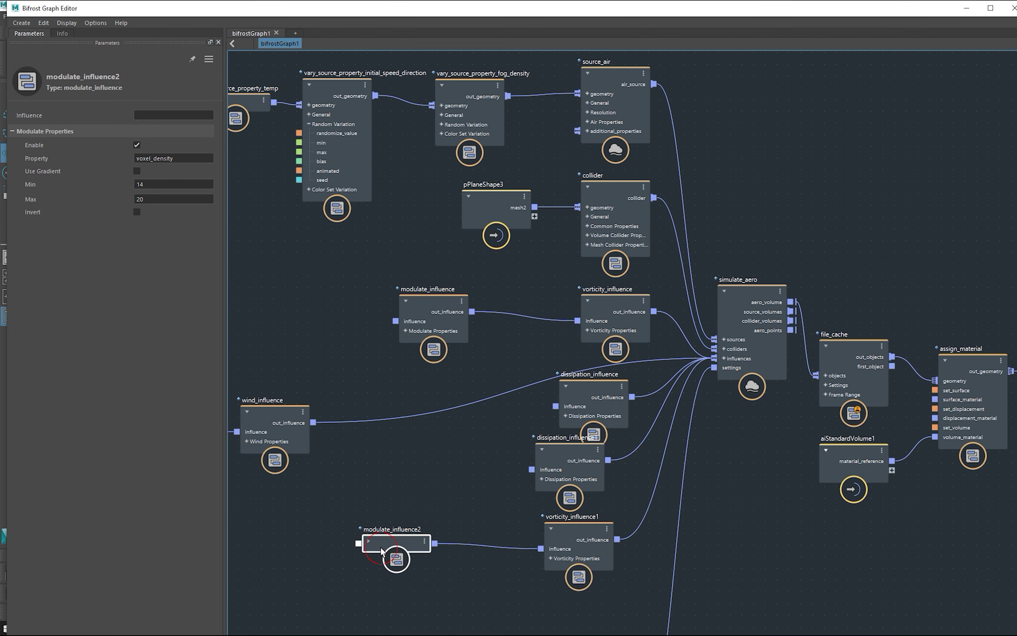
pyautogui.click(142, 199)
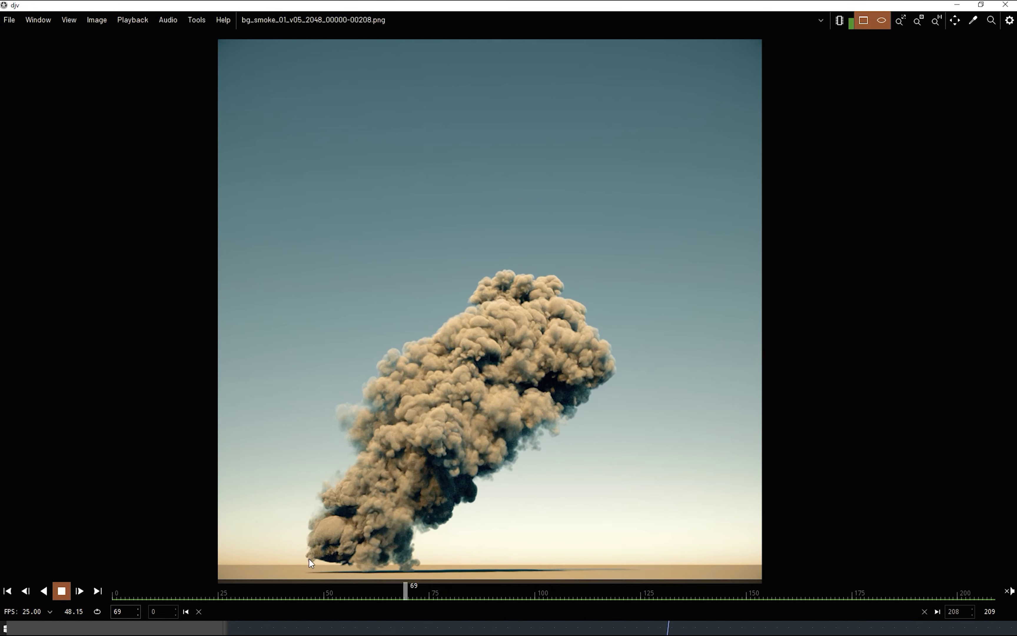
# Step: Scrub the smoke sequence in djv back to its first frames and play it from there
pyautogui.click(497, 596)
pyautogui.moveTo(388, 595); pyautogui.dragTo(119, 588)
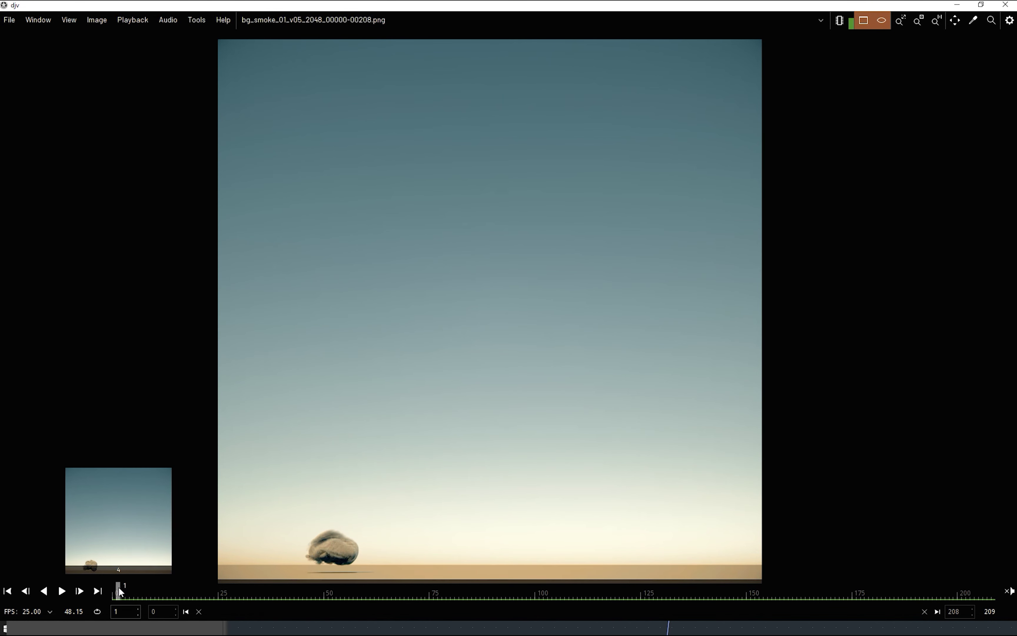
pyautogui.press('space')
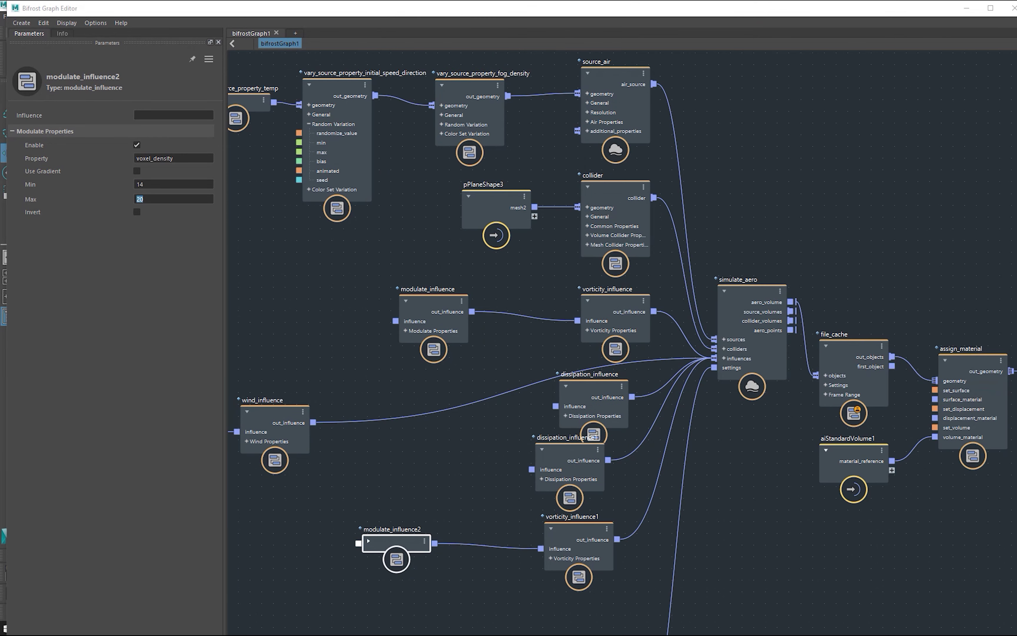
# Step: Inspect vorticity_influence1's Scale in the graph, then switch to djv and scrub through the early smoke frames up to about frame 40
pyautogui.click(581, 547)
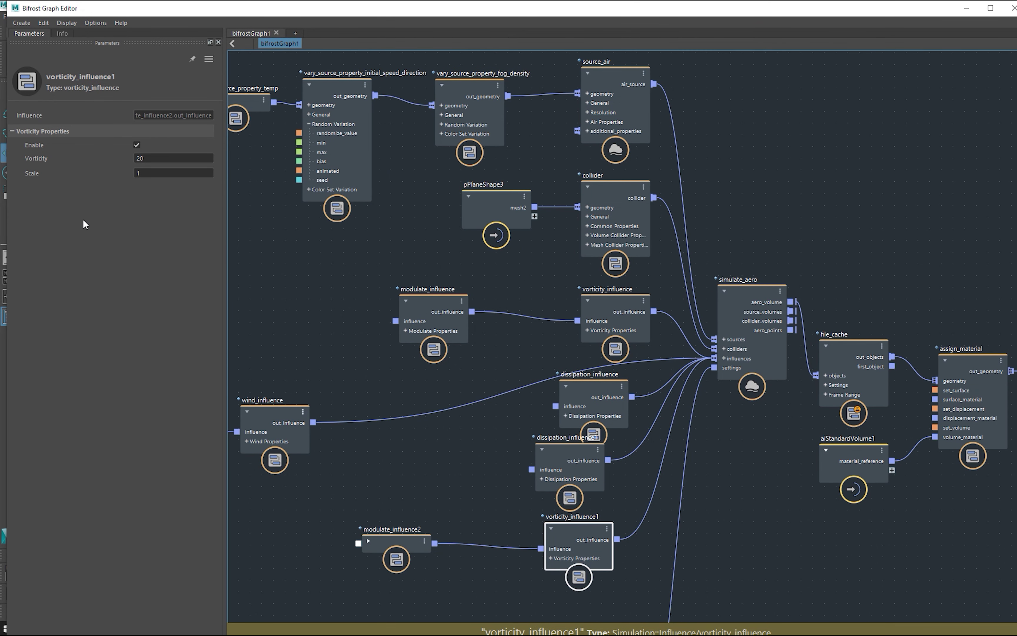
pyautogui.click(144, 171)
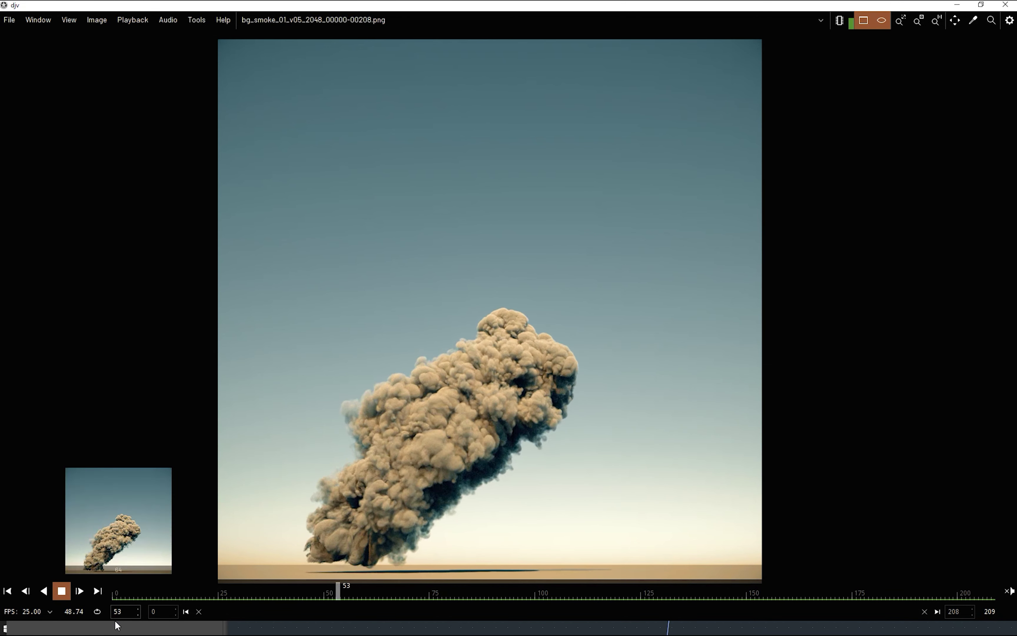
pyautogui.moveTo(254, 597); pyautogui.dragTo(151, 602)
pyautogui.click(59, 592)
pyautogui.click(61, 591)
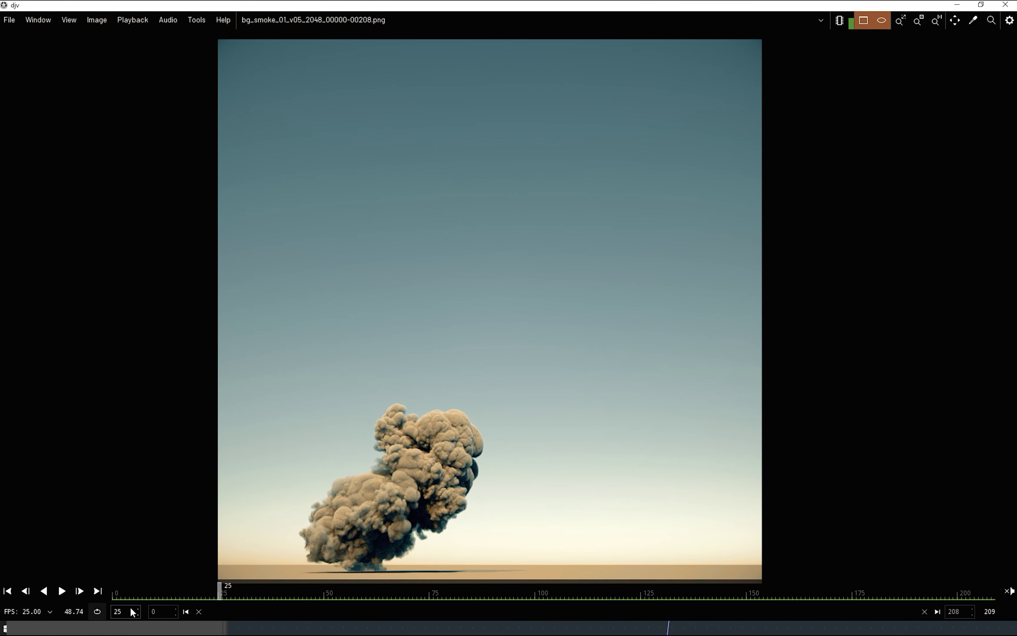
pyautogui.click(166, 593)
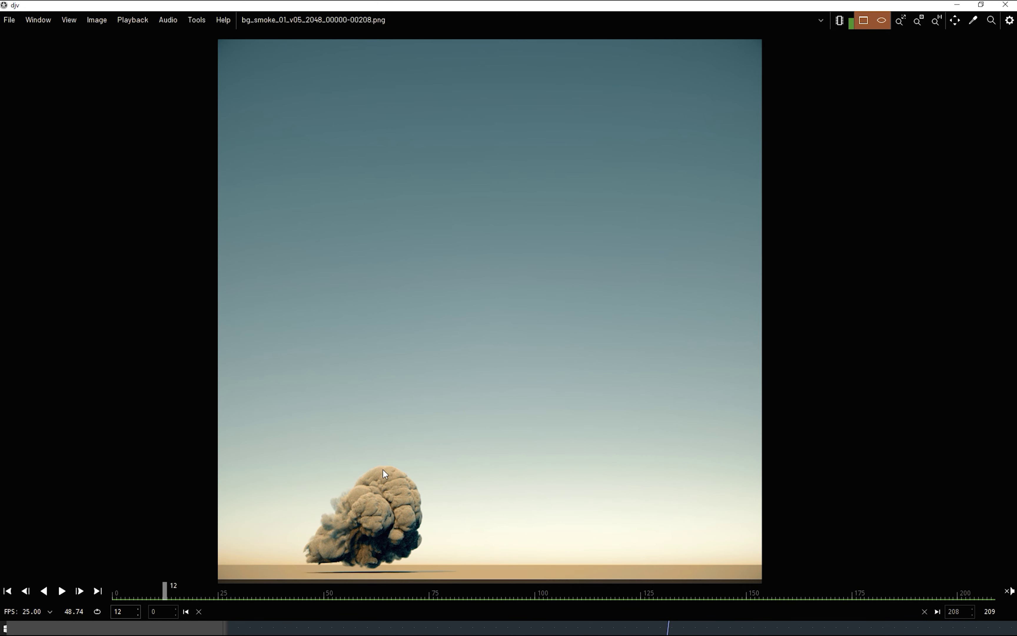
pyautogui.moveTo(182, 594); pyautogui.dragTo(235, 596)
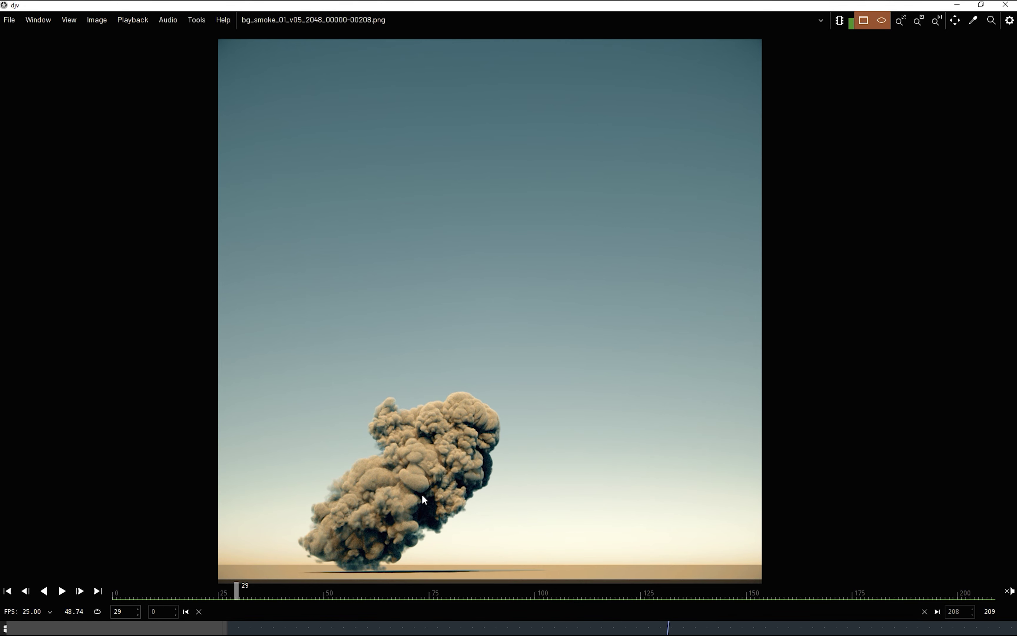
pyautogui.moveTo(240, 592); pyautogui.dragTo(282, 594)
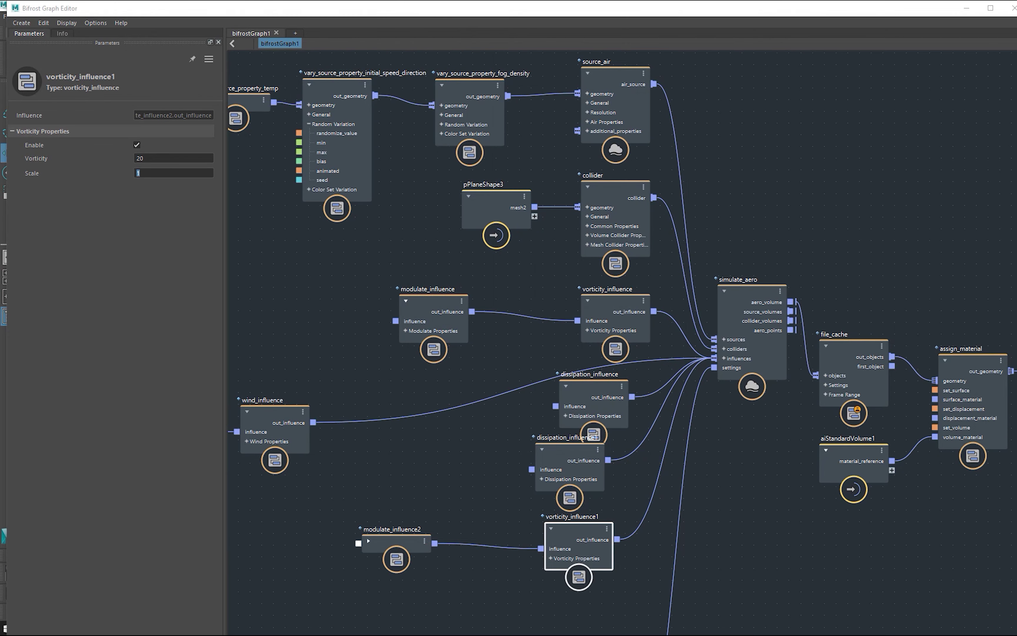
# Step: Review the Vorticity and Scale of vorticity_influence against modulate_influence's voxel temperature range
pyautogui.click(599, 305)
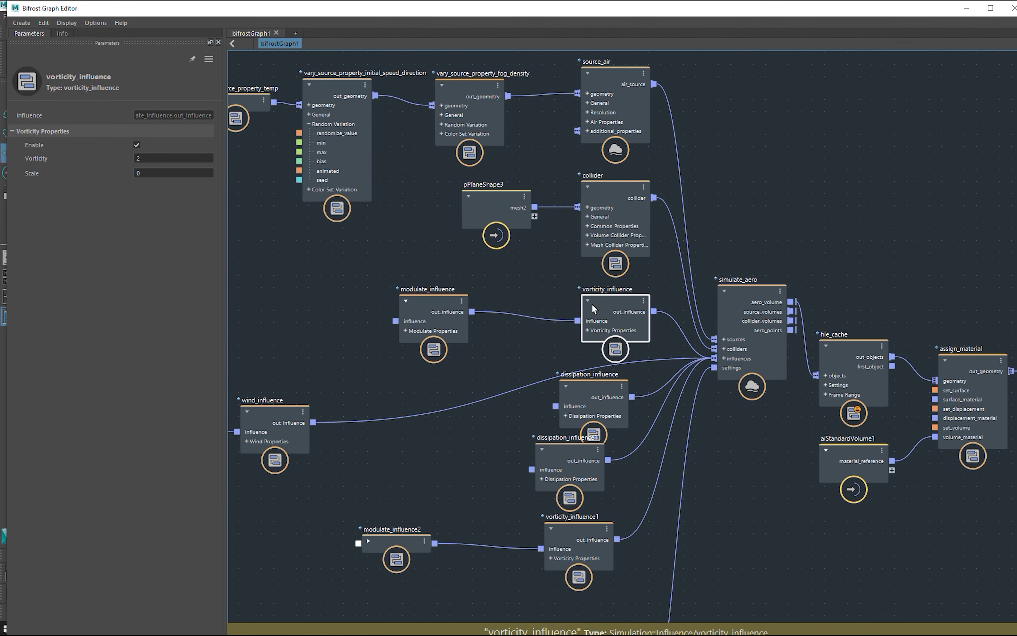
pyautogui.click(406, 312)
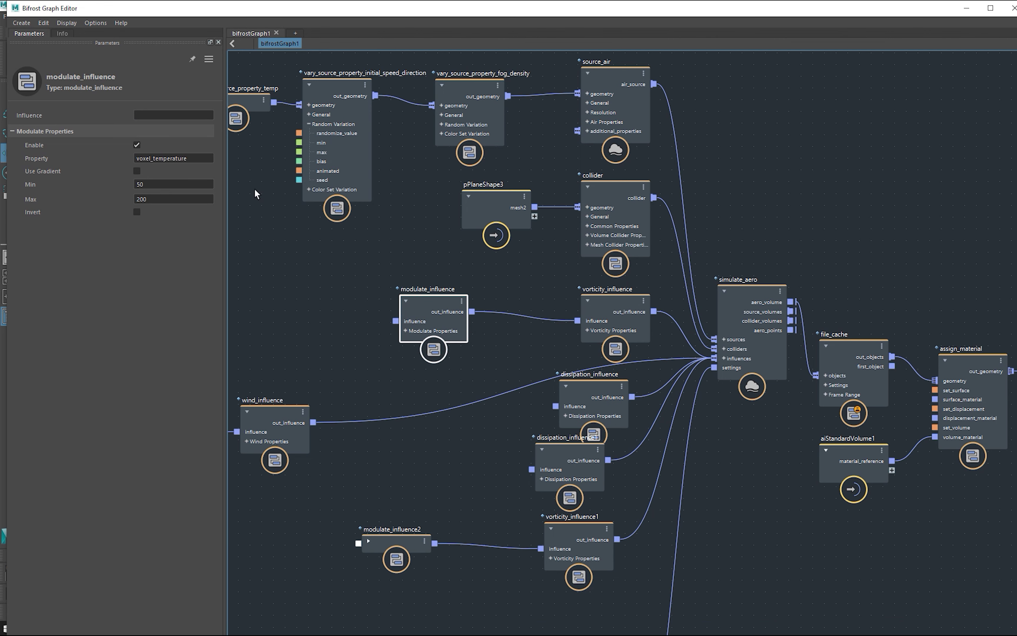
pyautogui.click(589, 300)
pyautogui.click(149, 175)
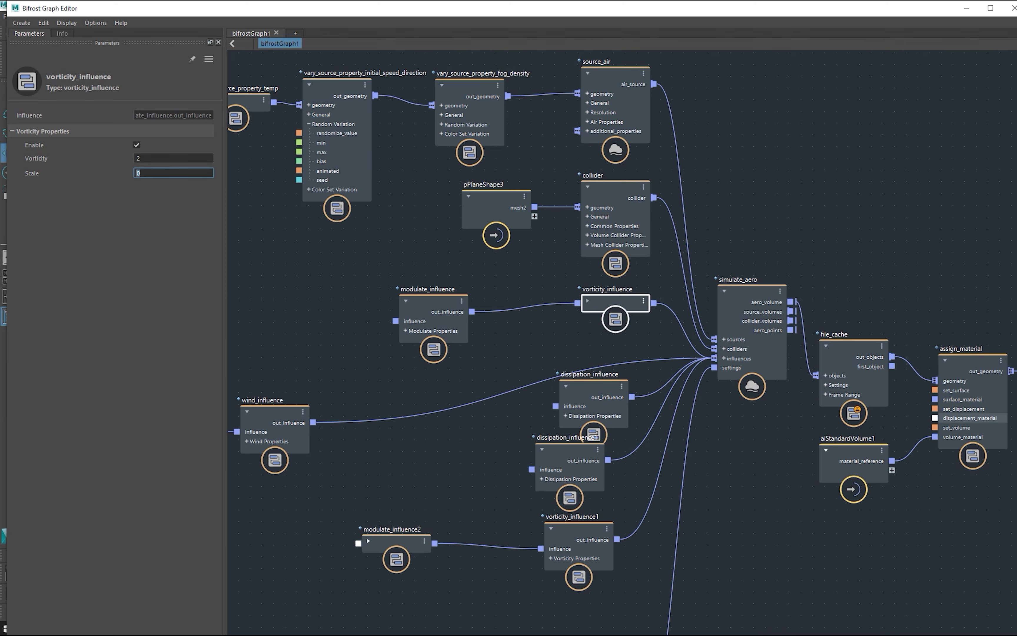
# Step: Switch to djv, maximize it, play the smoke sequence and stop it, then restore the window and return to the graph
pyautogui.hotkey('alt', 'Tab')
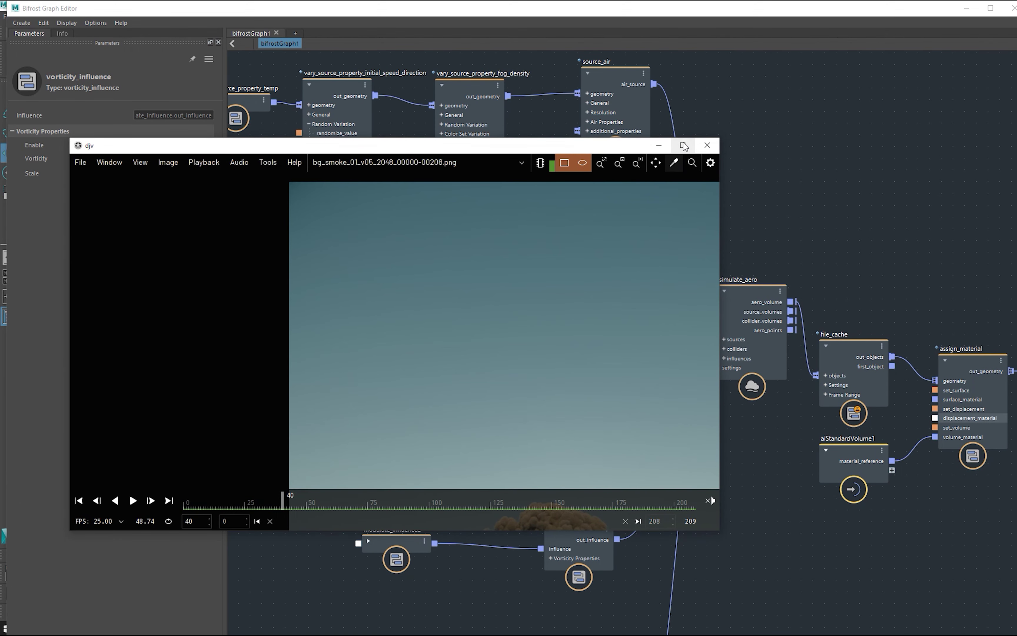
pyautogui.click(684, 145)
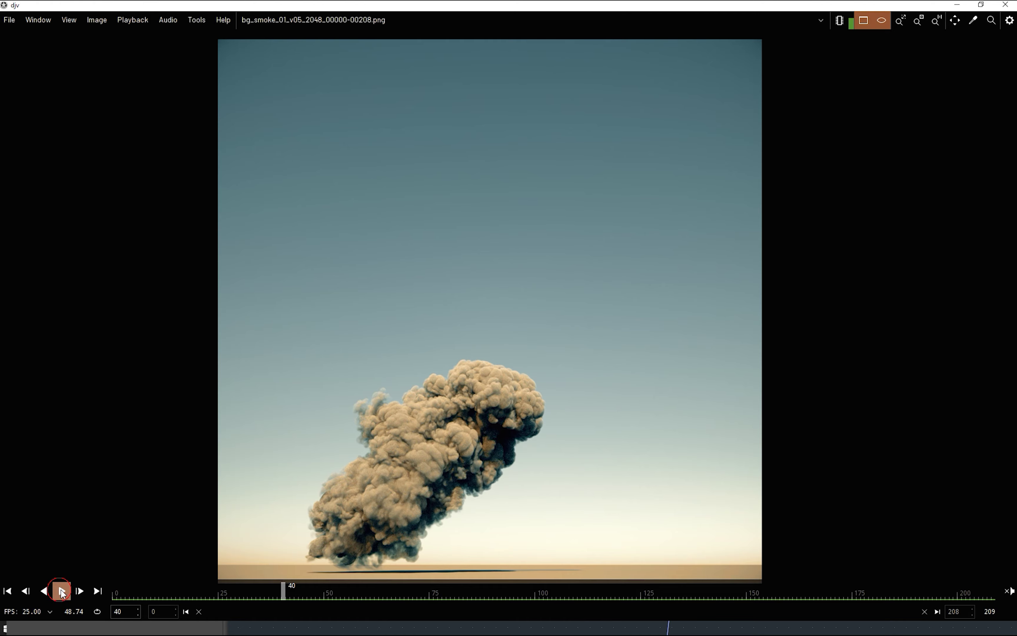
pyautogui.click(62, 591)
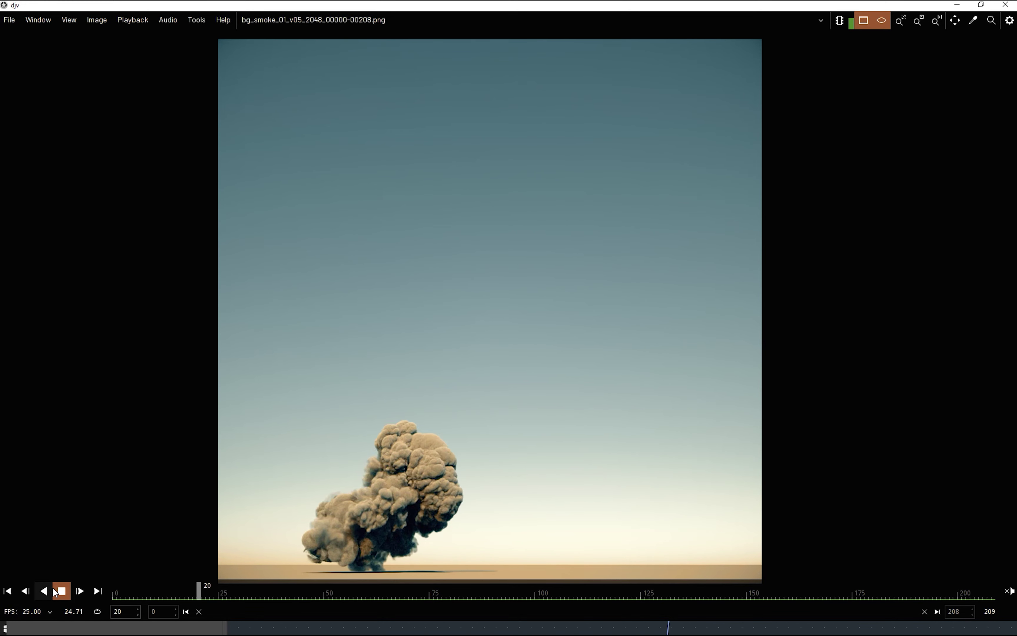
pyautogui.click(67, 592)
pyautogui.doubleClick(730, 7)
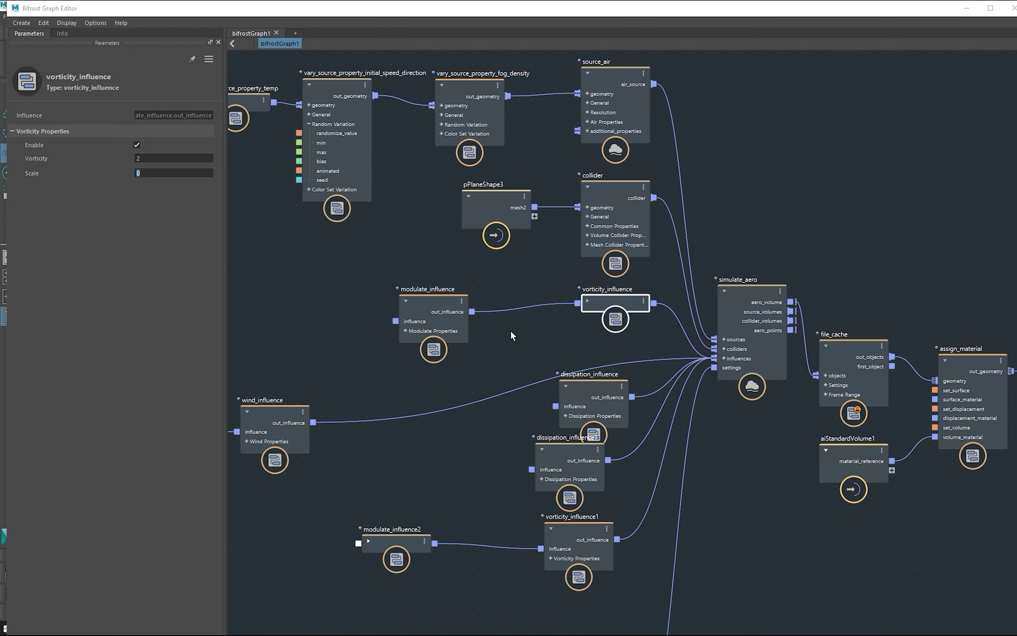
# Step: Shift simulate_aero slightly up and away from file_cache, move file_cache up, and view file_cache's Settings and Frame Range
pyautogui.moveTo(513, 333); pyautogui.dragTo(374, 301, button='middle')
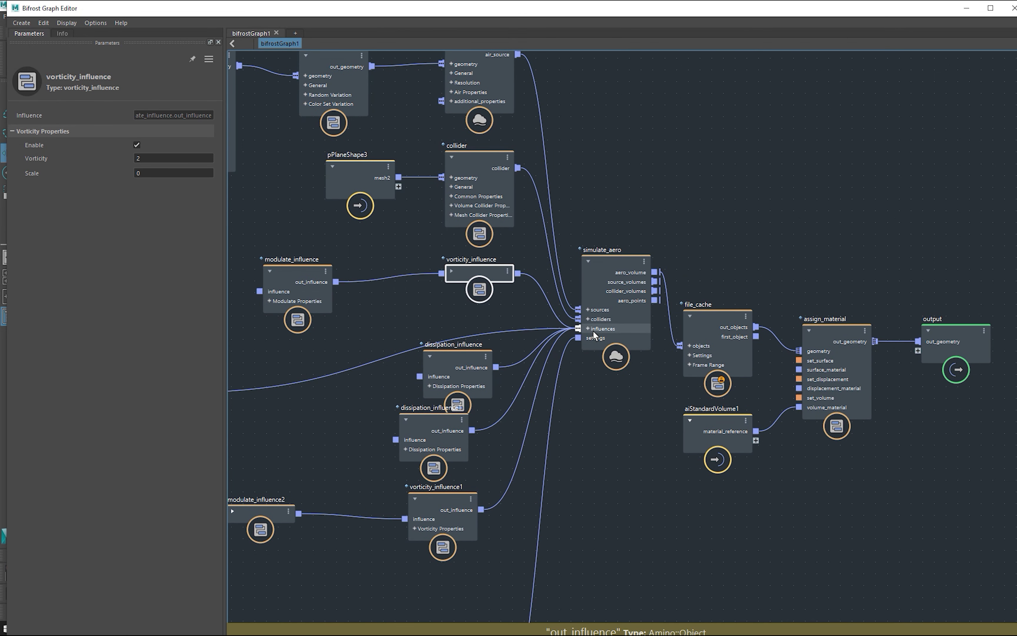
pyautogui.moveTo(594, 257); pyautogui.dragTo(575, 245)
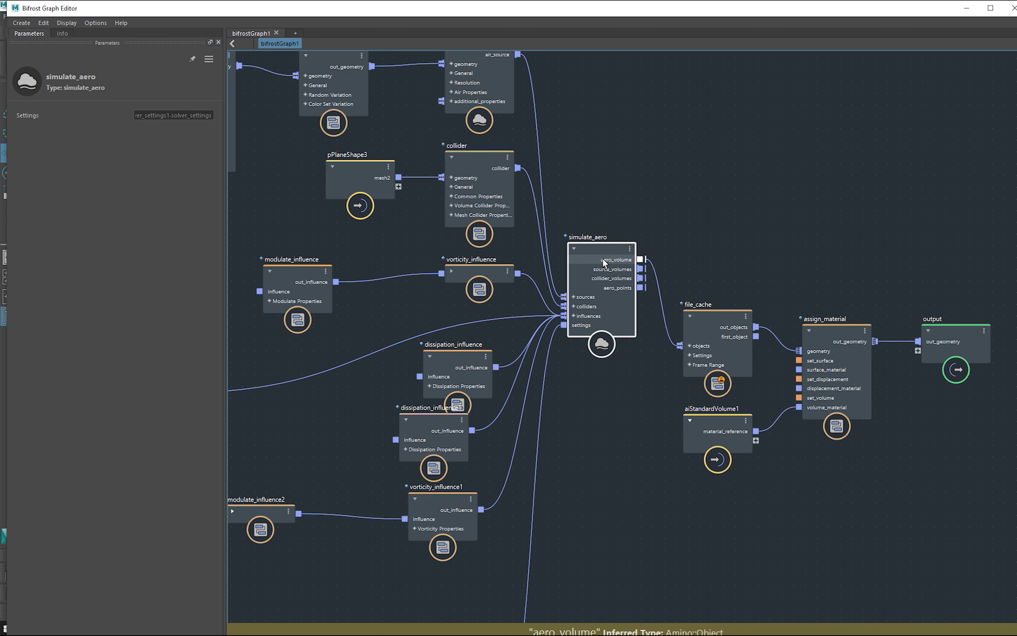
pyautogui.moveTo(698, 355); pyautogui.dragTo(703, 325)
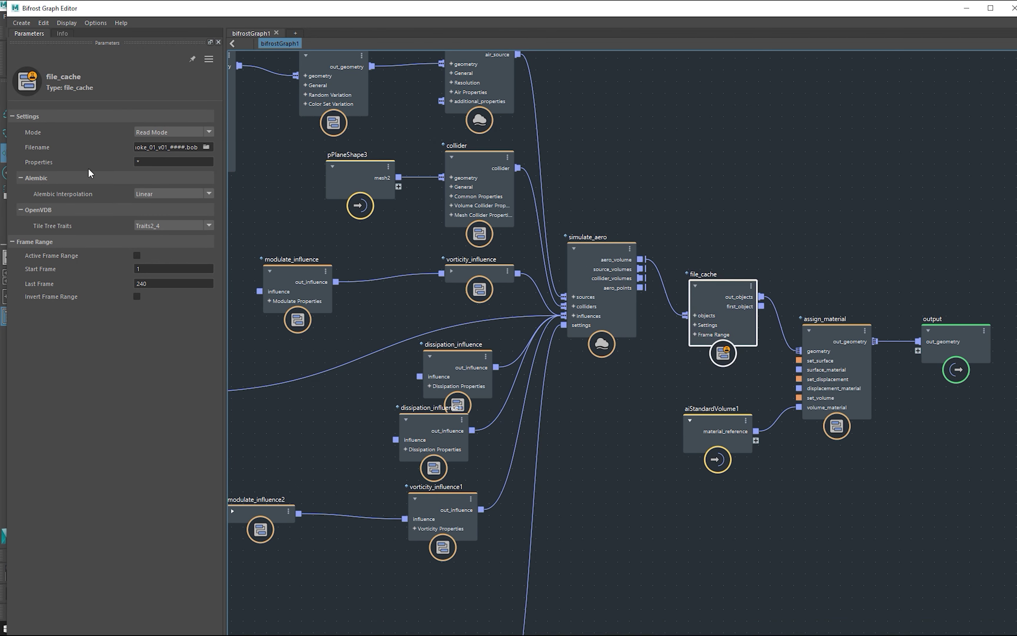
pyautogui.moveTo(739, 374); pyautogui.dragTo(633, 313, button='middle')
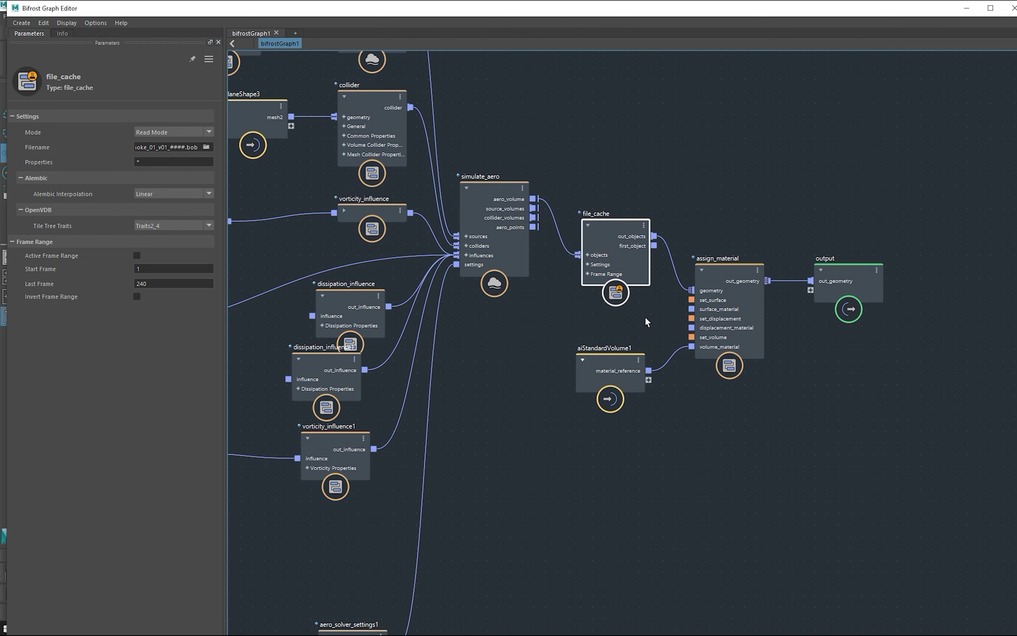
# Step: Shift output and assign_material up and away from file_cache, and view aiStandardVolume1's material reference and conversion options
pyautogui.click(858, 256)
pyautogui.click(716, 262)
pyautogui.moveTo(716, 259); pyautogui.dragTo(718, 255)
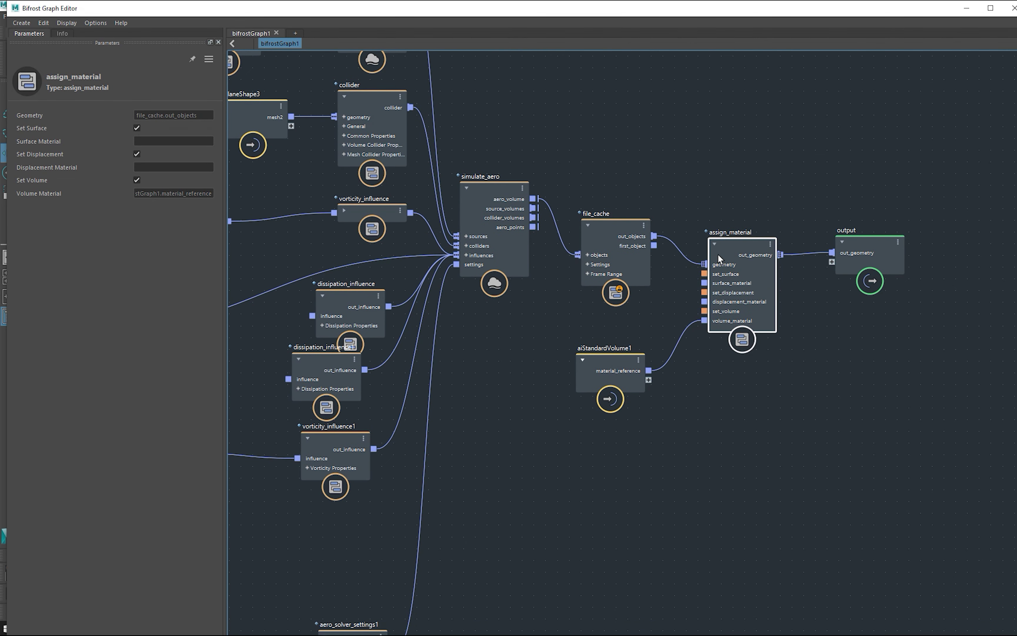
pyautogui.click(596, 370)
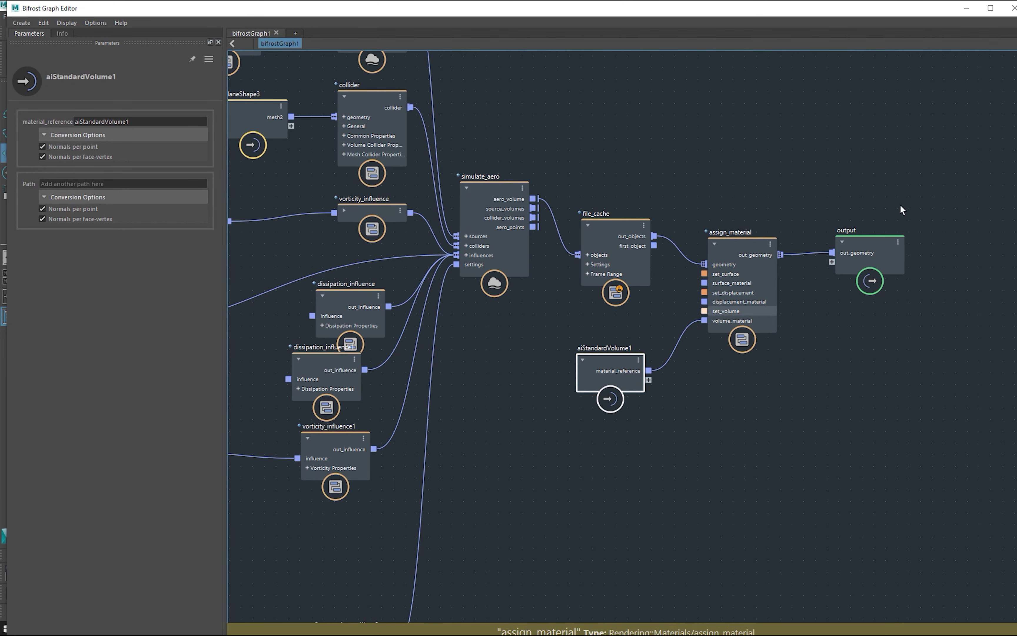
# Step: Minimize the graph editor, include non-DAG objects in the Outliner, and select aiStandardVolume1 to review its volume shader attributes
pyautogui.click(966, 8)
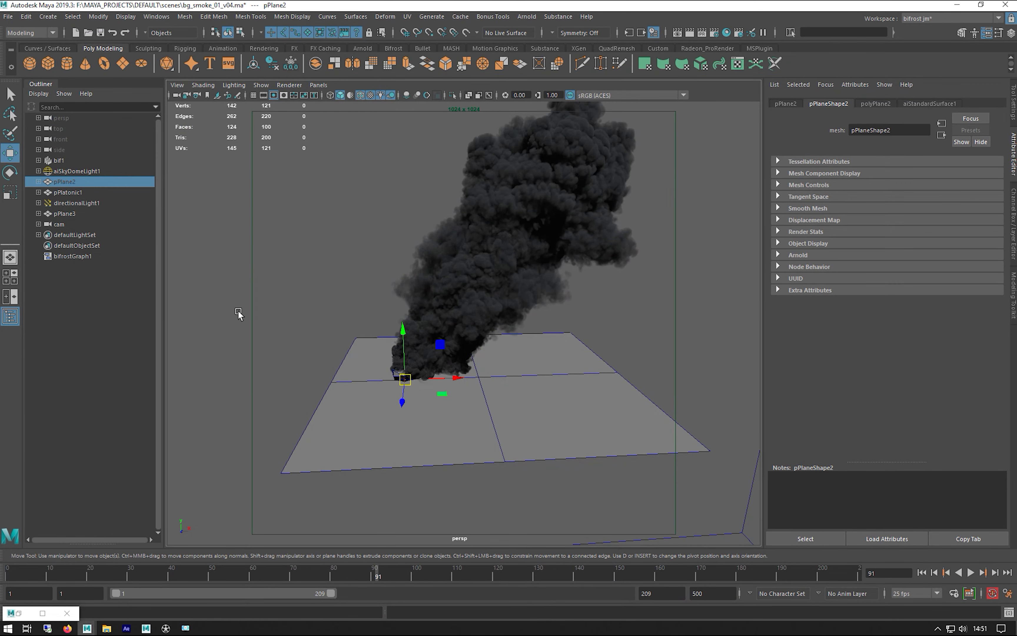
pyautogui.click(35, 94)
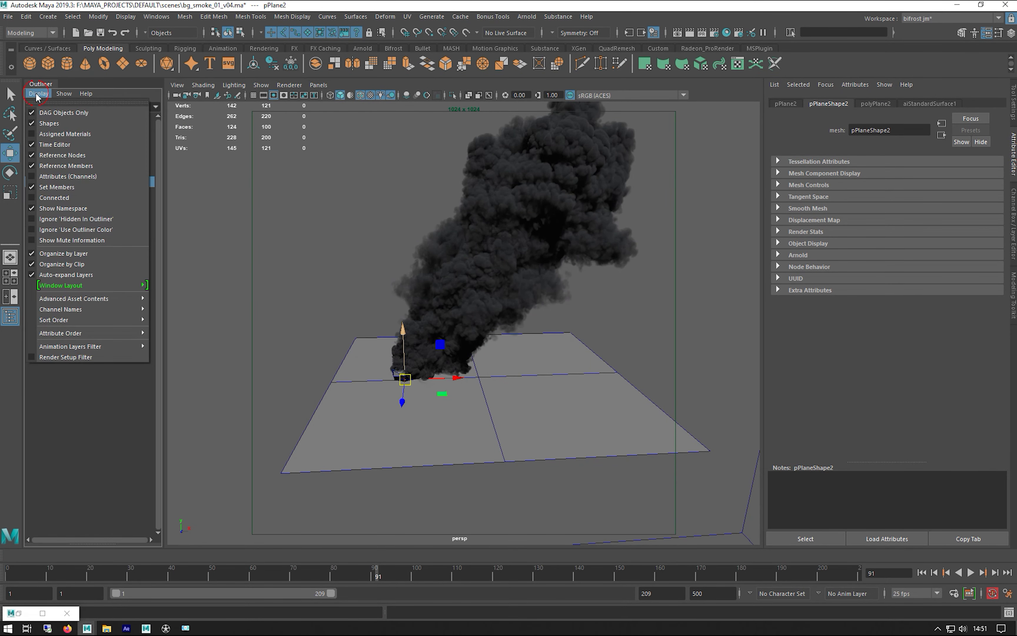
pyautogui.click(48, 112)
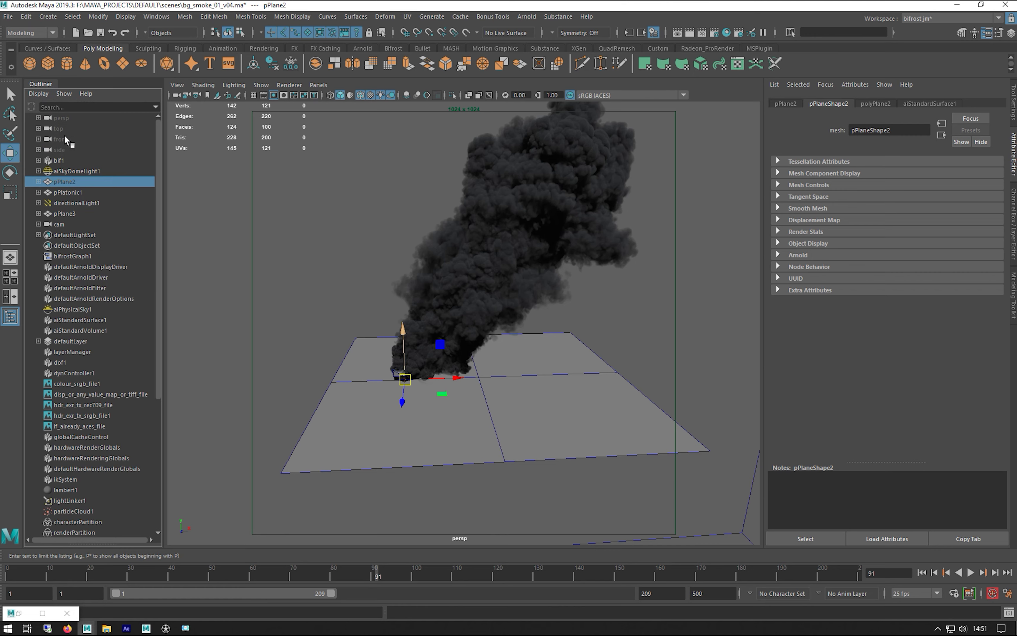
pyautogui.click(78, 331)
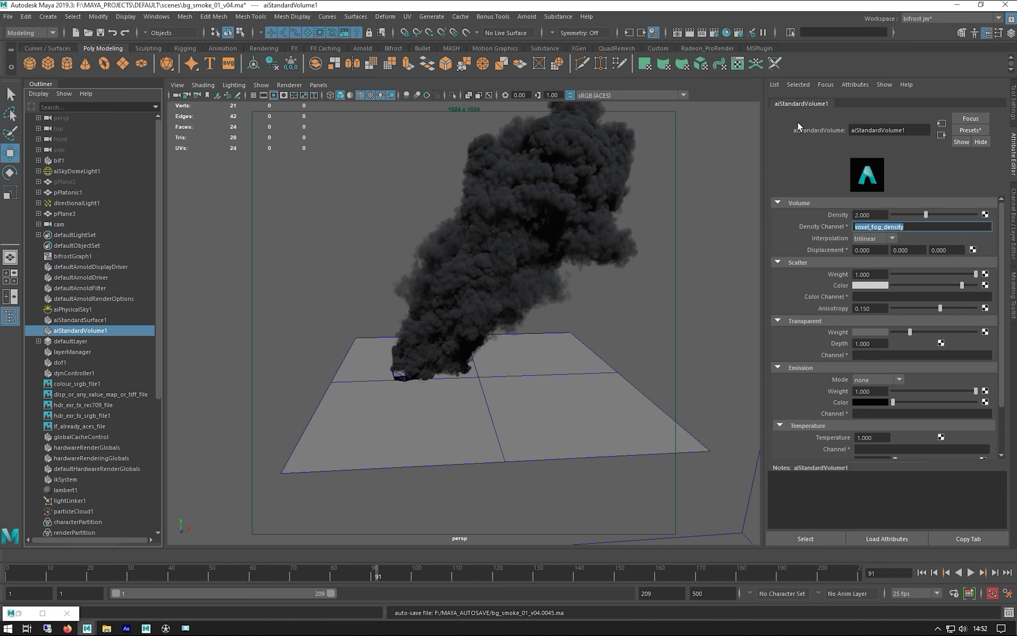
# Step: Open the Bifrost Browser
pyautogui.click(155, 17)
pyautogui.click(180, 131)
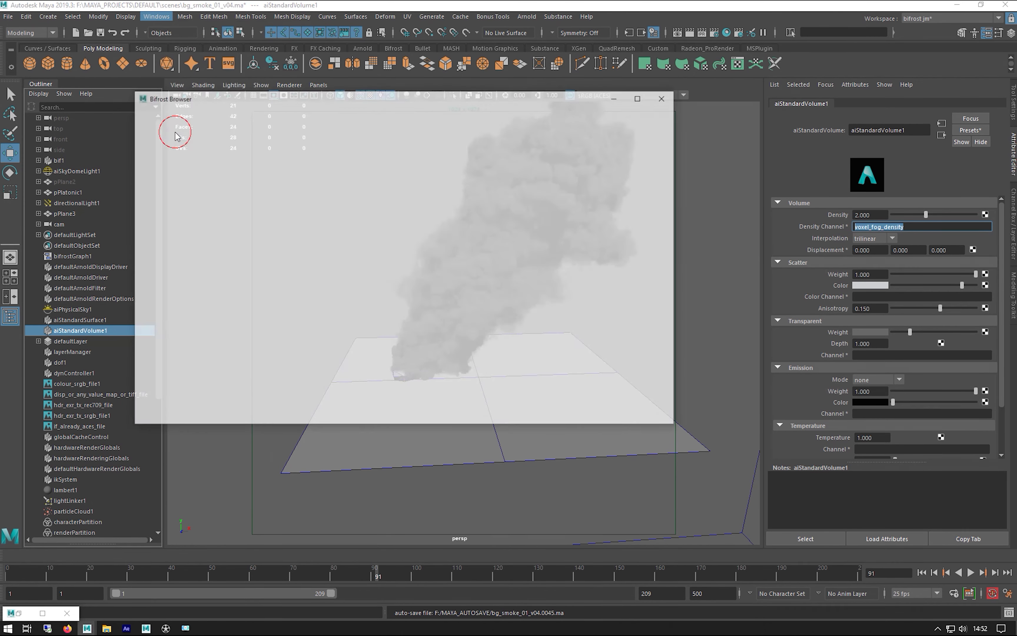